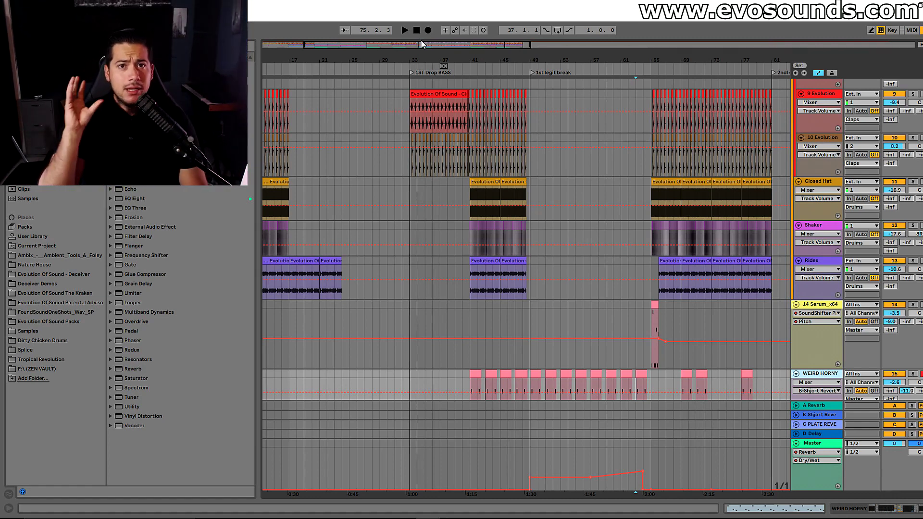
- Select bars 33 to 49 across the two reference tracks to examine their first drop section
{"action": "left_click_drag", "start_coordinate": [407, 44], "coordinate": [408, 34]}
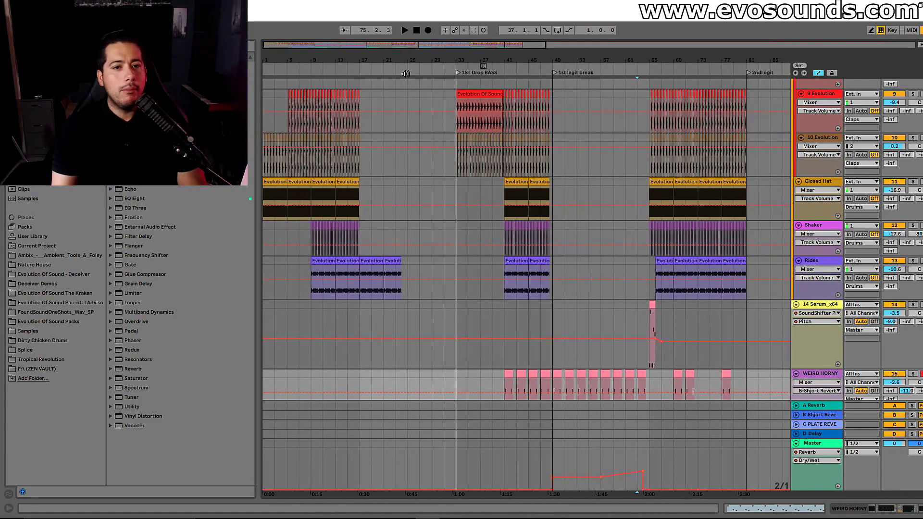
{"action": "scroll", "coordinate": [329, 180], "scroll_direction": "up", "scroll_amount": 8}
{"action": "scroll", "coordinate": [301, 190], "scroll_direction": "up", "scroll_amount": 3}
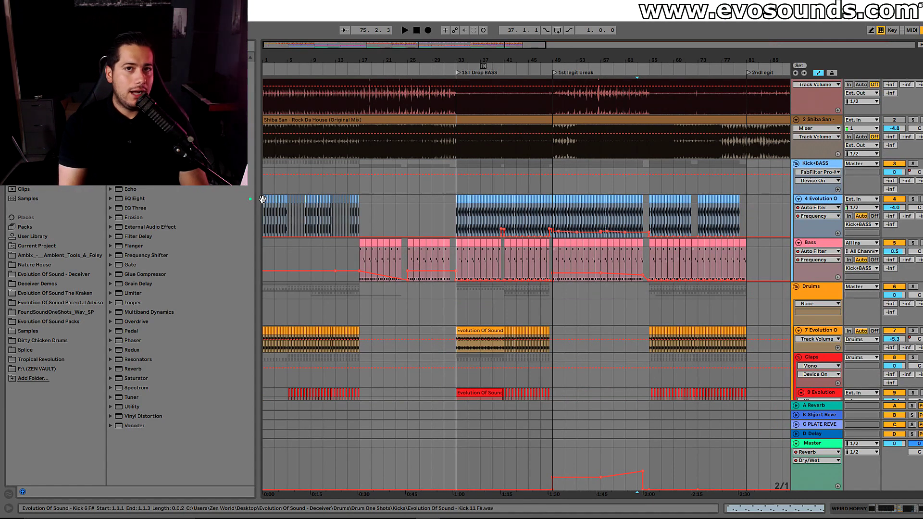
{"action": "scroll", "coordinate": [262, 199], "scroll_direction": "up", "scroll_amount": 1}
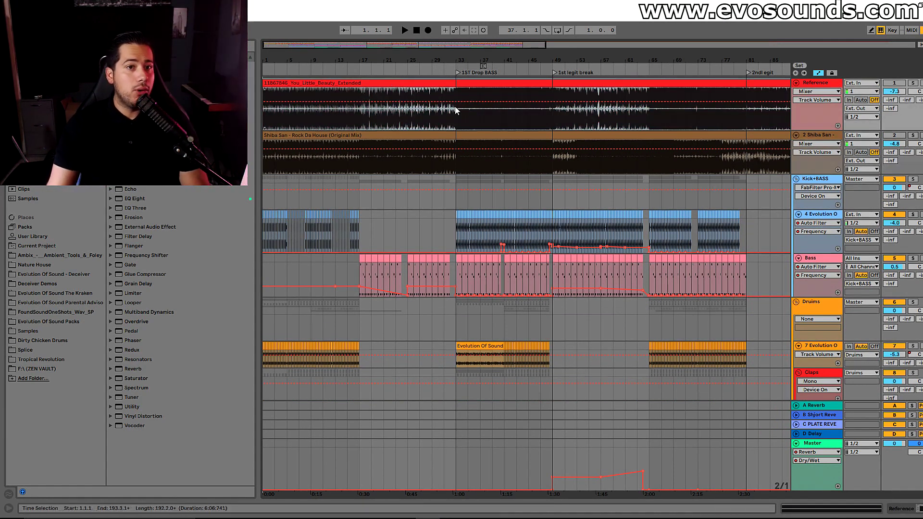
{"action": "left_click", "coordinate": [437, 136]}
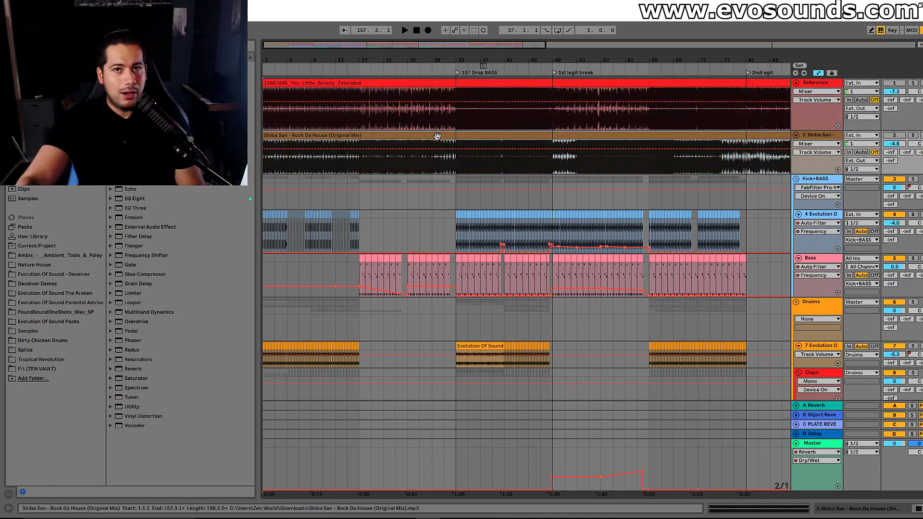
{"action": "left_click_drag", "start_coordinate": [456, 167], "coordinate": [552, 96]}
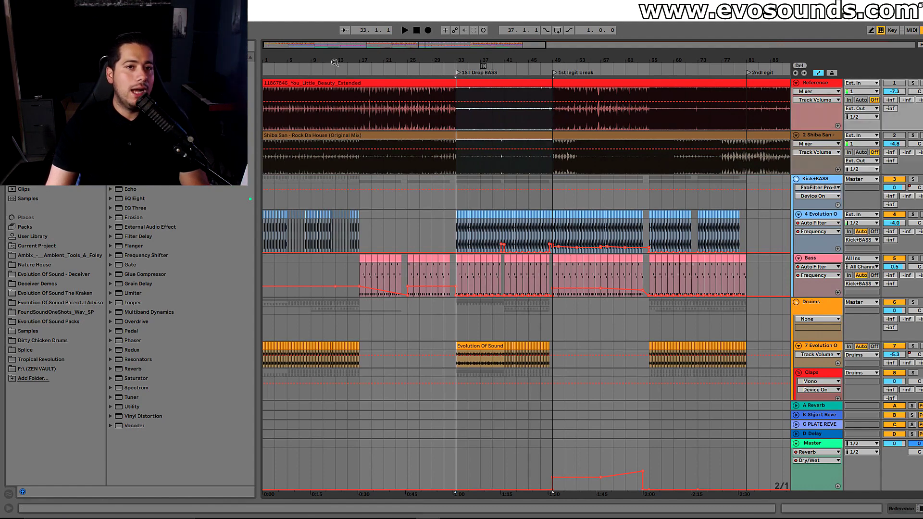
{"action": "left_click_drag", "start_coordinate": [344, 43], "coordinate": [348, 42]}
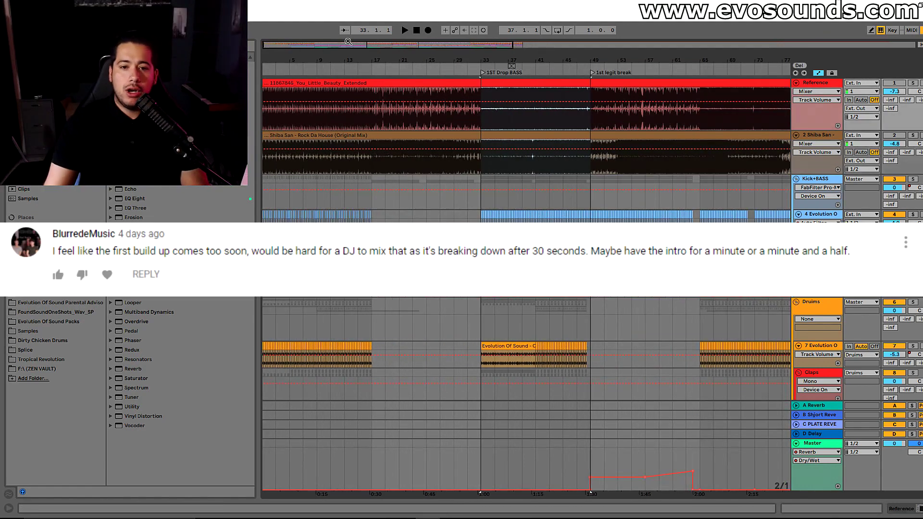
- Mark the drumless sections at bars 17 to 33 and bars 49 to 65, and examine the effects tracks around them
{"action": "scroll", "coordinate": [358, 211], "scroll_direction": "down", "scroll_amount": 4}
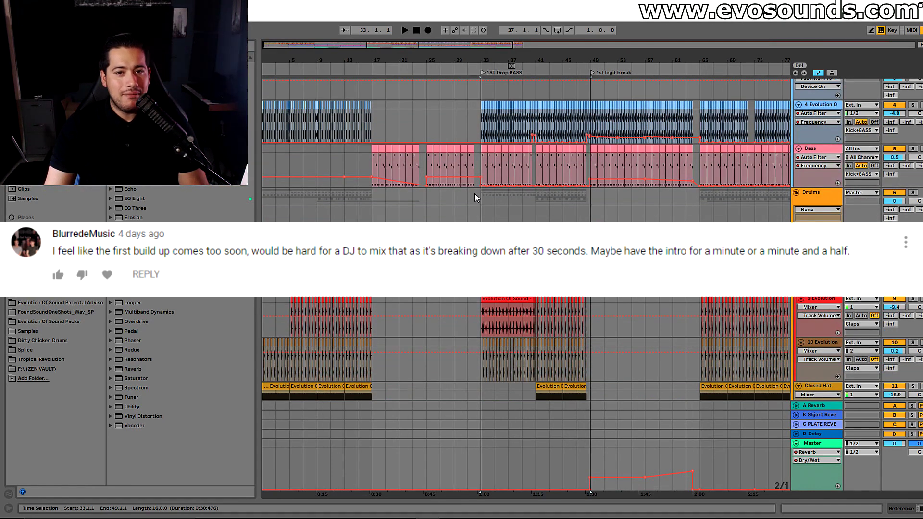
{"action": "left_click_drag", "start_coordinate": [474, 197], "coordinate": [372, 197]}
{"action": "left_click_drag", "start_coordinate": [339, 46], "coordinate": [379, 44]}
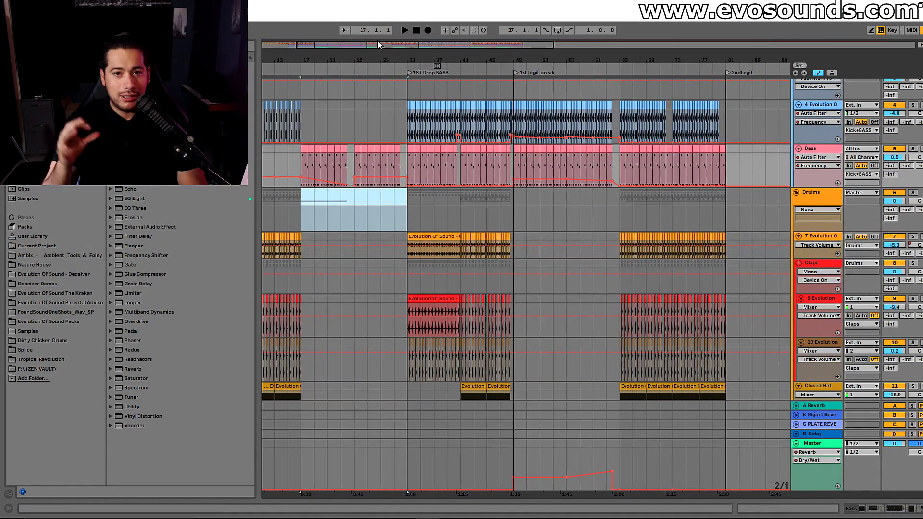
{"action": "left_click_drag", "start_coordinate": [517, 220], "coordinate": [624, 196]}
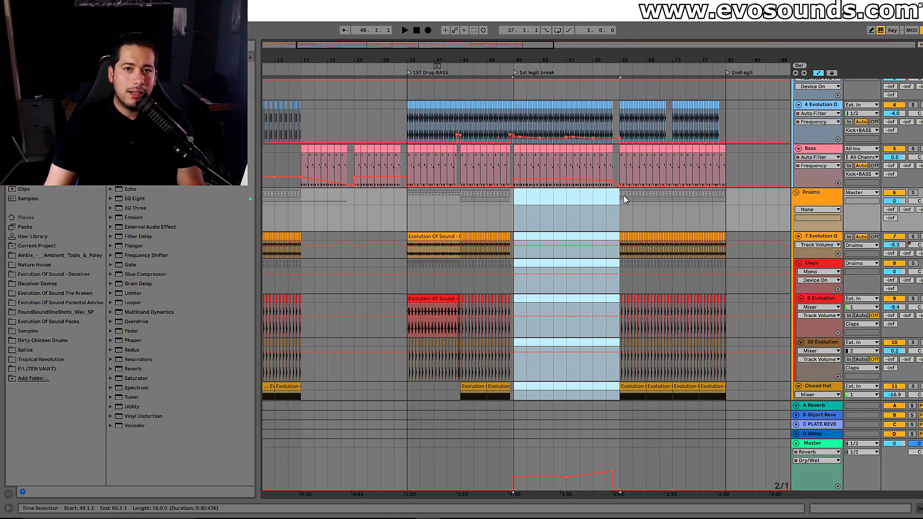
{"action": "scroll", "coordinate": [569, 271], "scroll_direction": "down", "scroll_amount": 10}
{"action": "scroll", "coordinate": [566, 278], "scroll_direction": "down", "scroll_amount": 12}
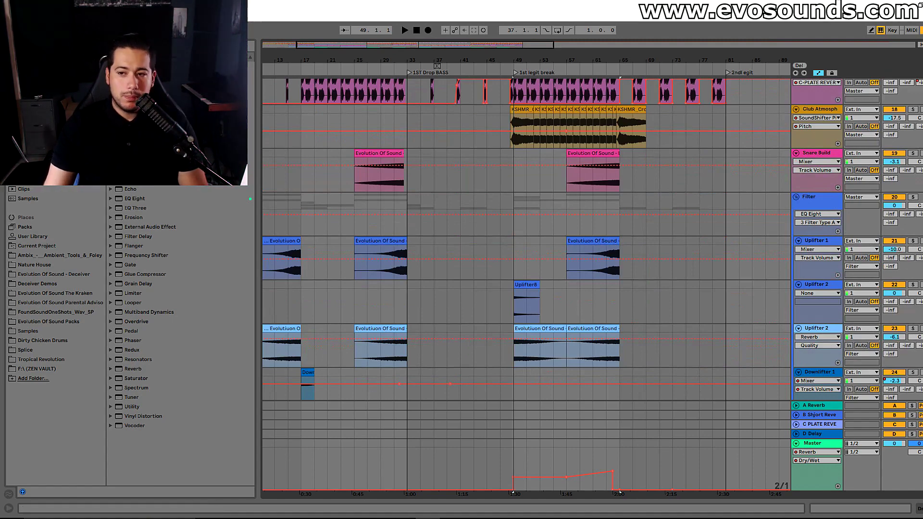
{"action": "scroll", "coordinate": [574, 286], "scroll_direction": "up", "scroll_amount": 10}
{"action": "scroll", "coordinate": [574, 285], "scroll_direction": "up", "scroll_amount": 10}
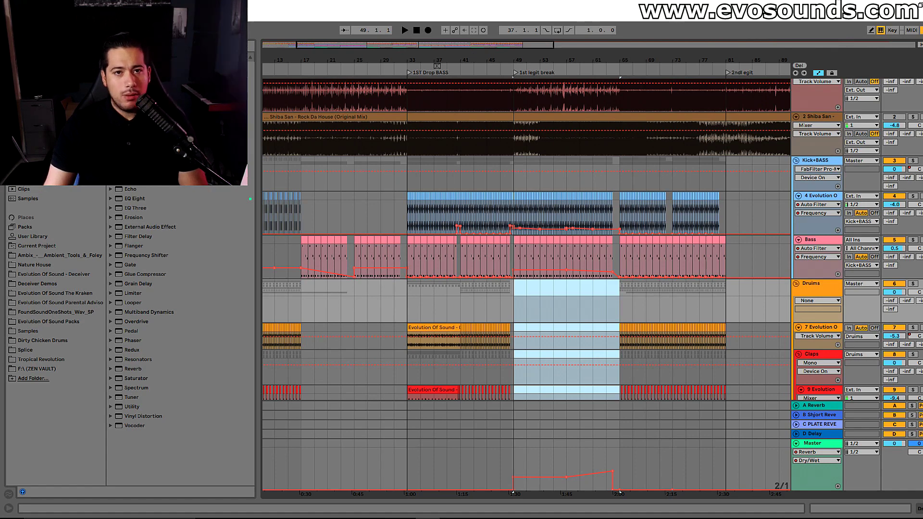
- Play the arrangement from bar 32, just before the 1ST Drop BASS marker
{"action": "scroll", "coordinate": [427, 118], "scroll_direction": "up", "scroll_amount": 3}
{"action": "left_click", "coordinate": [377, 190]}
{"action": "left_click_drag", "start_coordinate": [423, 44], "coordinate": [398, 33]}
{"action": "key", "text": "space"}
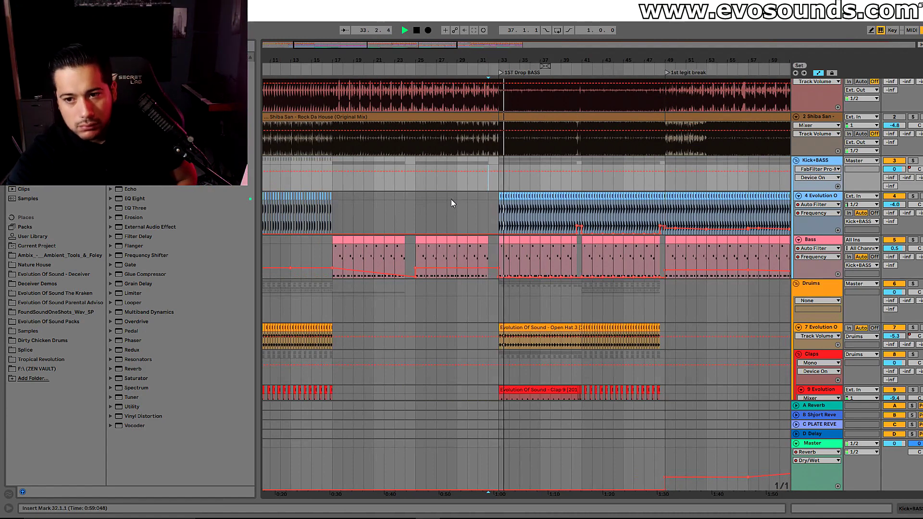
- Follow playback through the first drop, examining the kick, bass, drum, effects and vocal tracks
{"action": "left_click", "coordinate": [821, 248]}
{"action": "scroll", "coordinate": [574, 303], "scroll_direction": "down", "scroll_amount": 10}
{"action": "left_click_drag", "start_coordinate": [572, 60], "coordinate": [472, 59]}
{"action": "scroll", "coordinate": [471, 163], "scroll_direction": "up", "scroll_amount": 7}
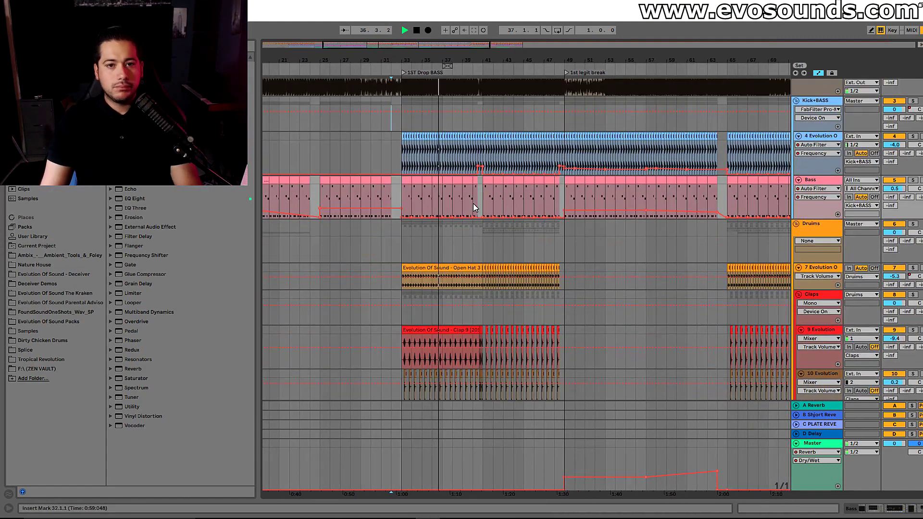
{"action": "scroll", "coordinate": [474, 208], "scroll_direction": "down", "scroll_amount": 7}
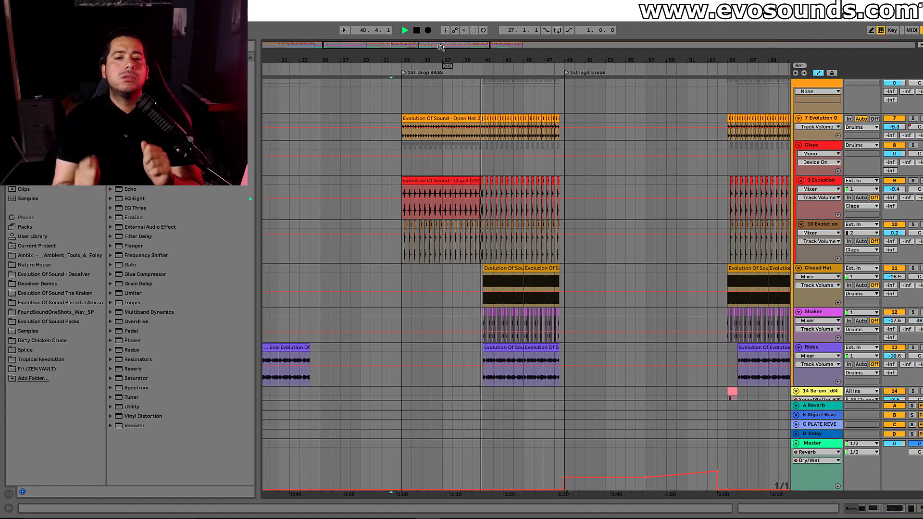
{"action": "scroll", "coordinate": [497, 151], "scroll_direction": "down", "scroll_amount": 5}
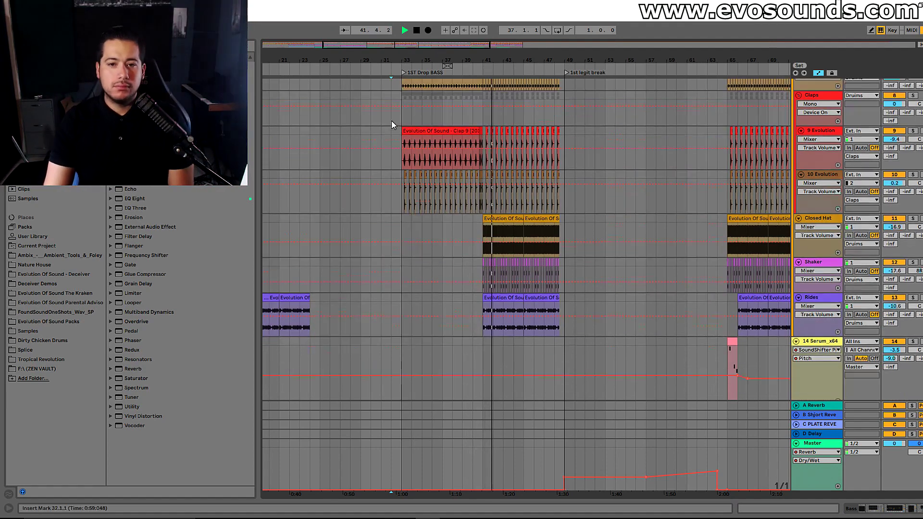
{"action": "scroll", "coordinate": [622, 218], "scroll_direction": "down", "scroll_amount": 15}
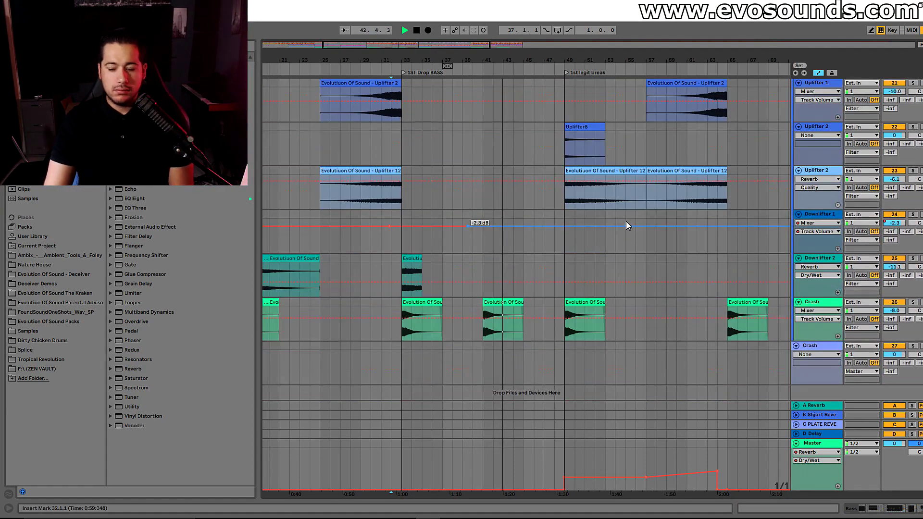
{"action": "scroll", "coordinate": [629, 370], "scroll_direction": "up", "scroll_amount": 6}
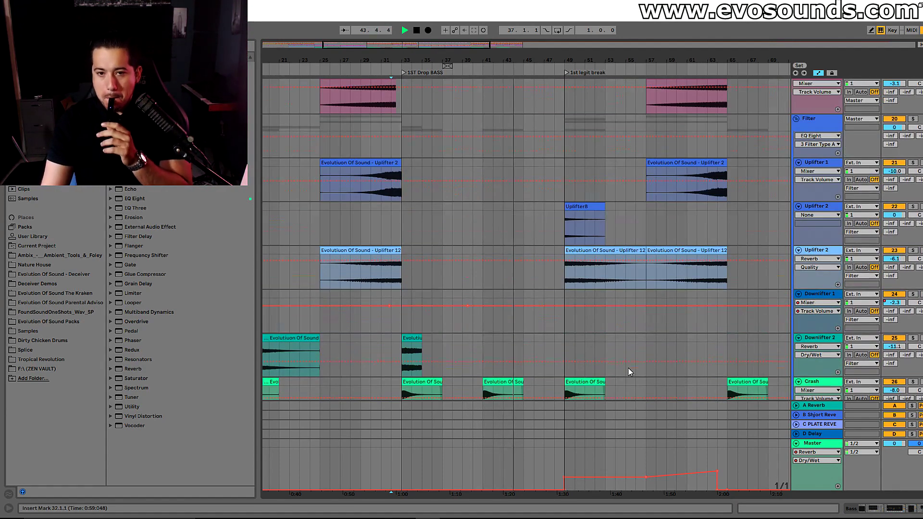
{"action": "scroll", "coordinate": [628, 368], "scroll_direction": "up", "scroll_amount": 6}
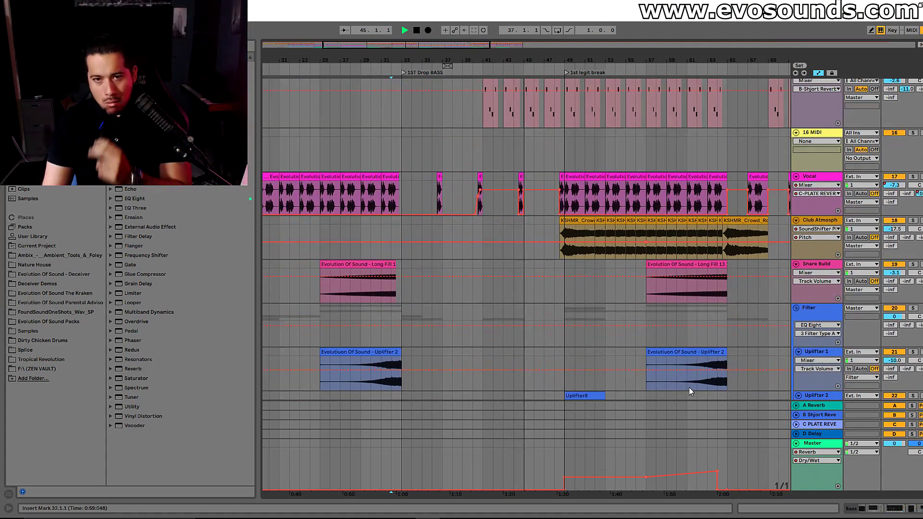
{"action": "scroll", "coordinate": [690, 387], "scroll_direction": "up", "scroll_amount": 8}
{"action": "scroll", "coordinate": [611, 319], "scroll_direction": "down", "scroll_amount": 5}
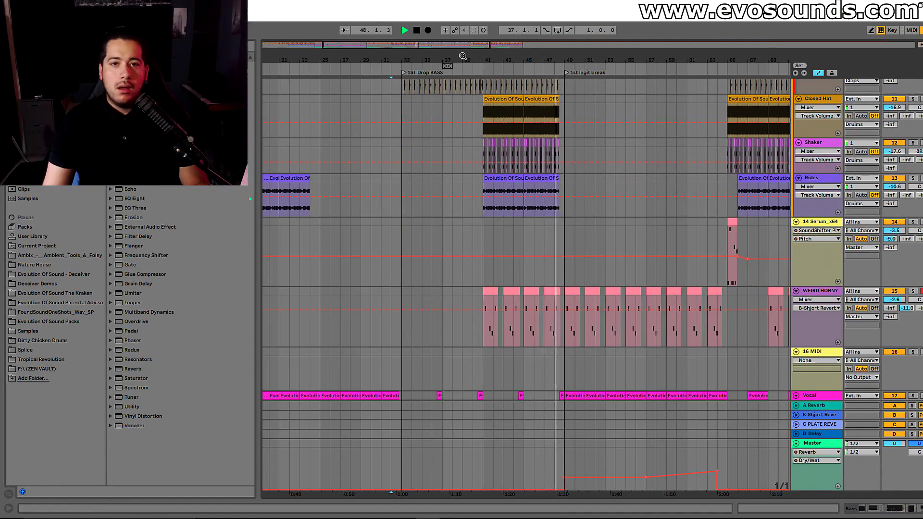
- Follow playback through the 1st legit break toward bar 65, examining the vocal, crowd, build-up and synth tracks
{"action": "left_click_drag", "start_coordinate": [470, 47], "coordinate": [472, 63]}
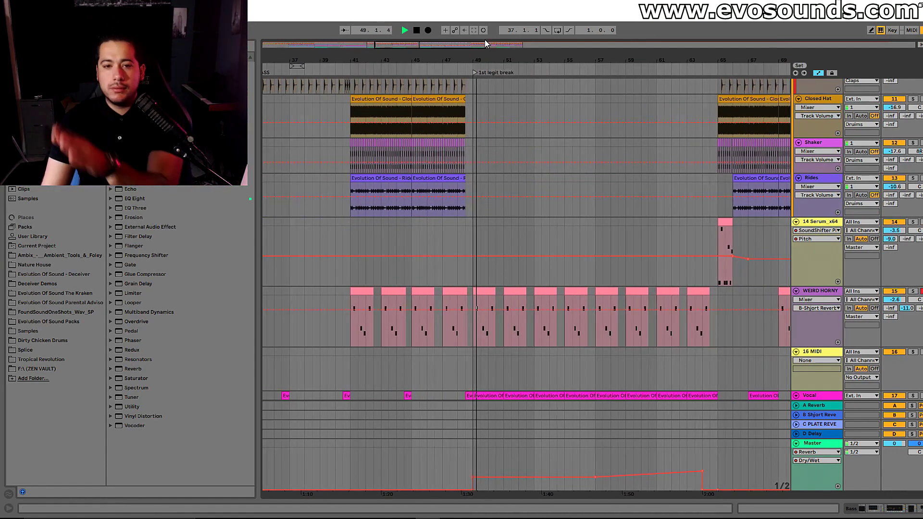
{"action": "scroll", "coordinate": [509, 229], "scroll_direction": "down", "scroll_amount": 8}
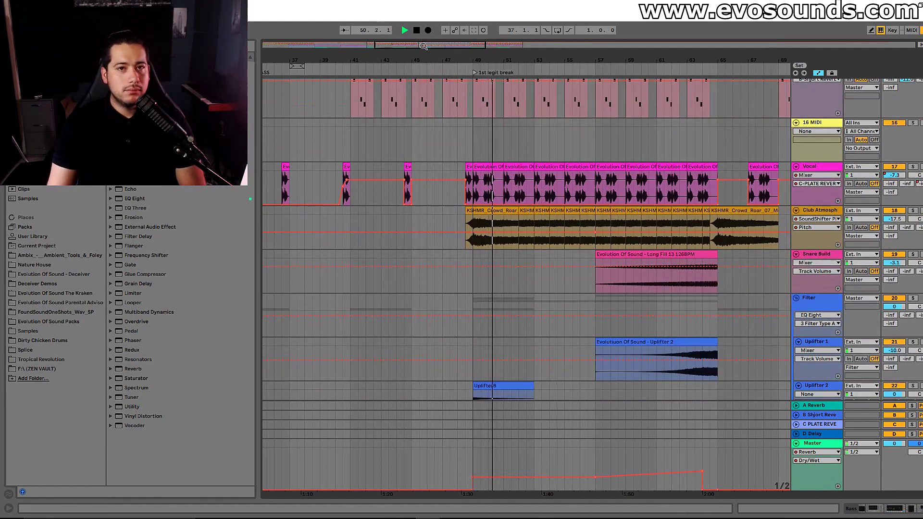
{"action": "left_click_drag", "start_coordinate": [462, 45], "coordinate": [484, 45]}
{"action": "scroll", "coordinate": [472, 269], "scroll_direction": "up", "scroll_amount": 2}
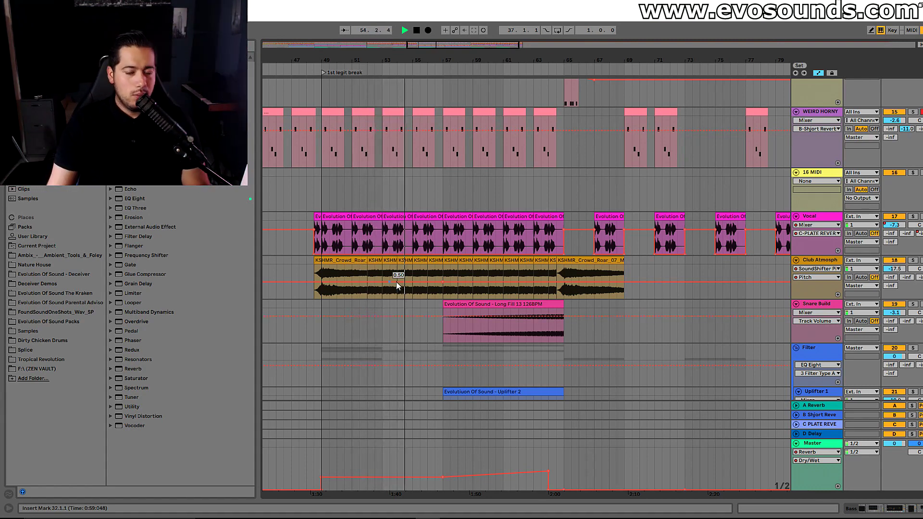
{"action": "scroll", "coordinate": [486, 224], "scroll_direction": "up", "scroll_amount": 5}
{"action": "left_click", "coordinate": [478, 72]}
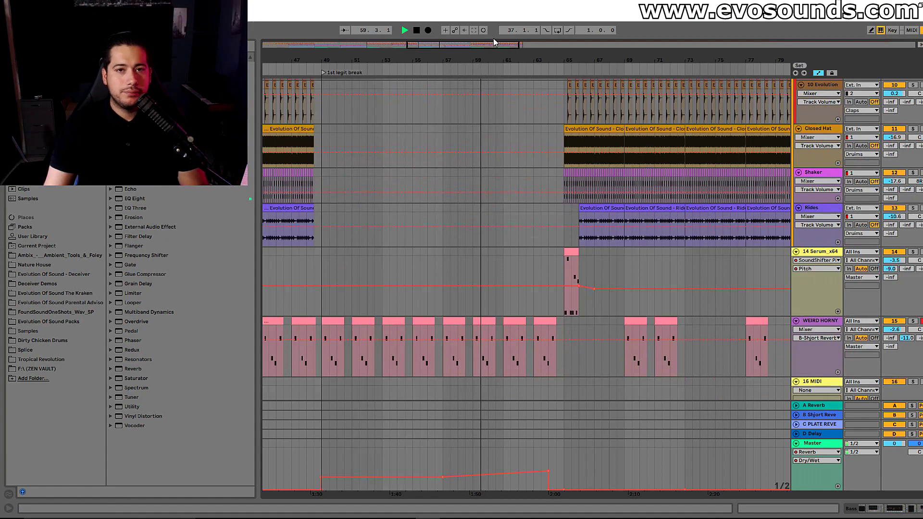
{"action": "left_click_drag", "start_coordinate": [540, 55], "coordinate": [472, 58]}
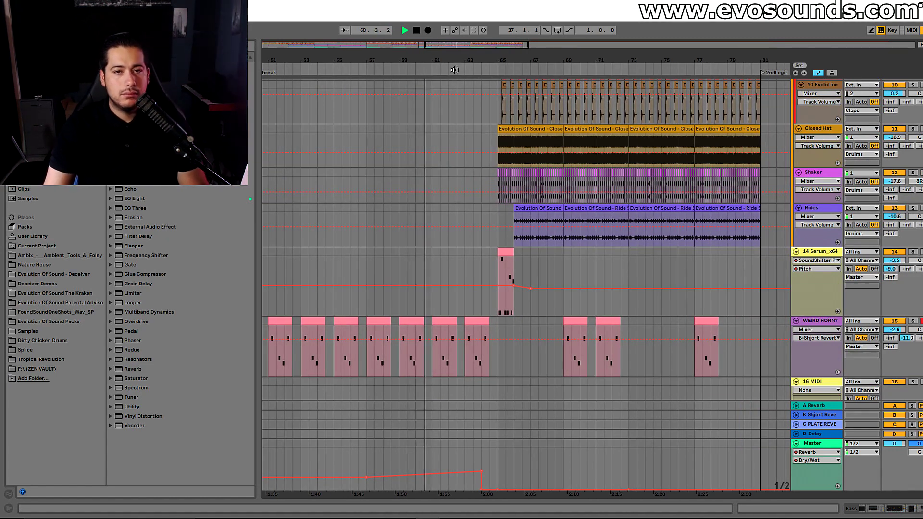
{"action": "left_click", "coordinate": [505, 72]}
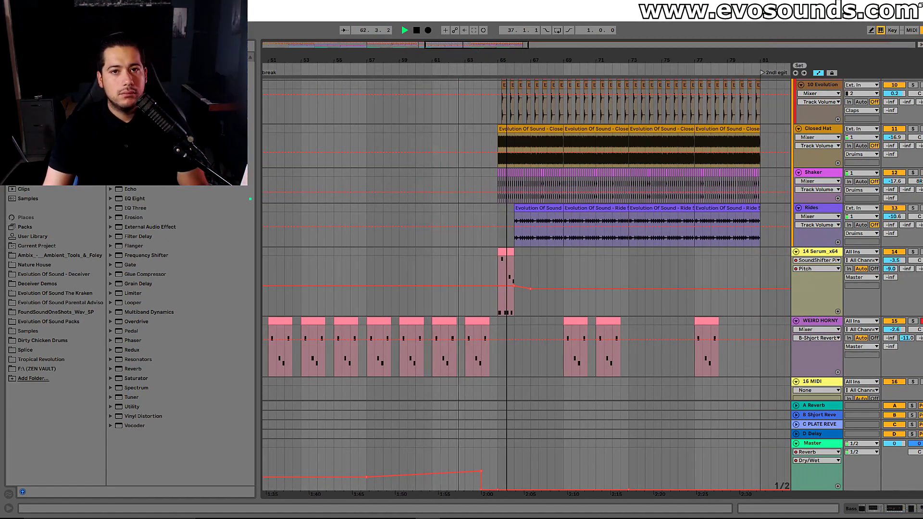
- Extend the final crowd roar clip on the Club Atmosphere track to end at bar 72.3.1
{"action": "scroll", "coordinate": [467, 188], "scroll_direction": "down", "scroll_amount": 5}
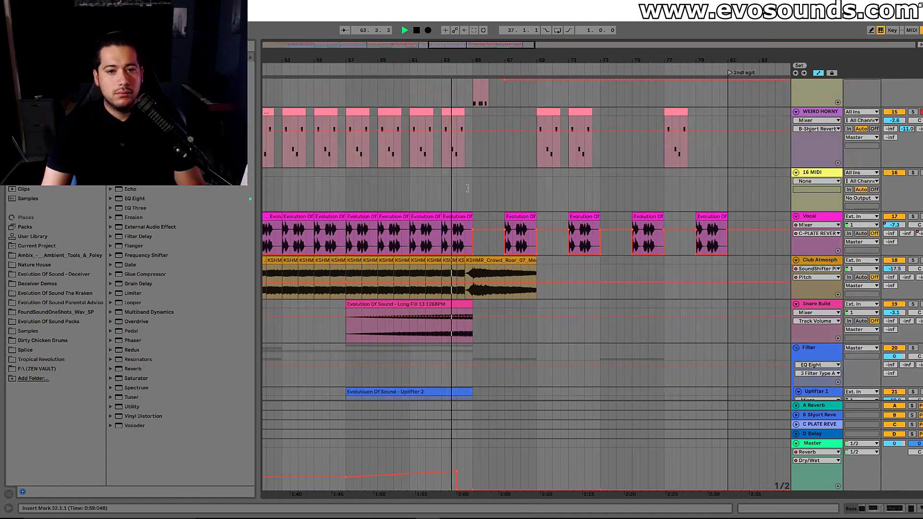
{"action": "scroll", "coordinate": [466, 188], "scroll_direction": "down", "scroll_amount": 2}
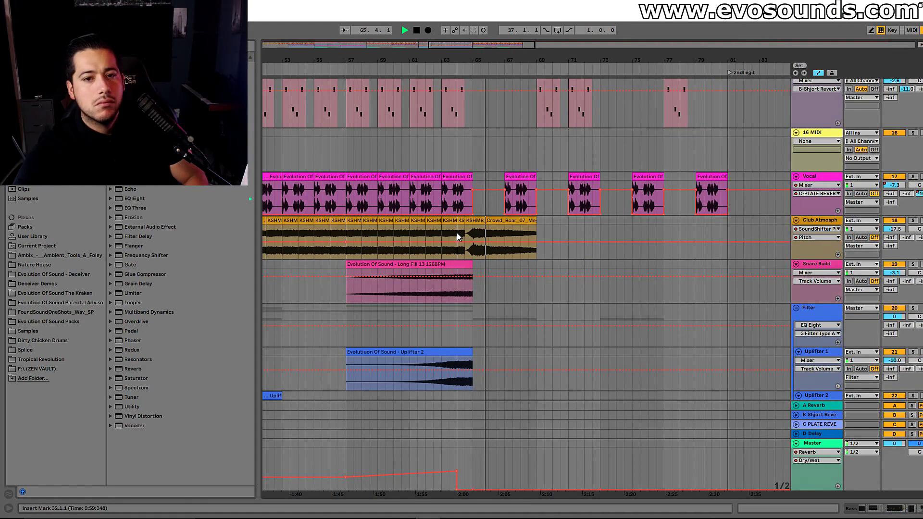
{"action": "left_click_drag", "start_coordinate": [531, 220], "coordinate": [595, 231]}
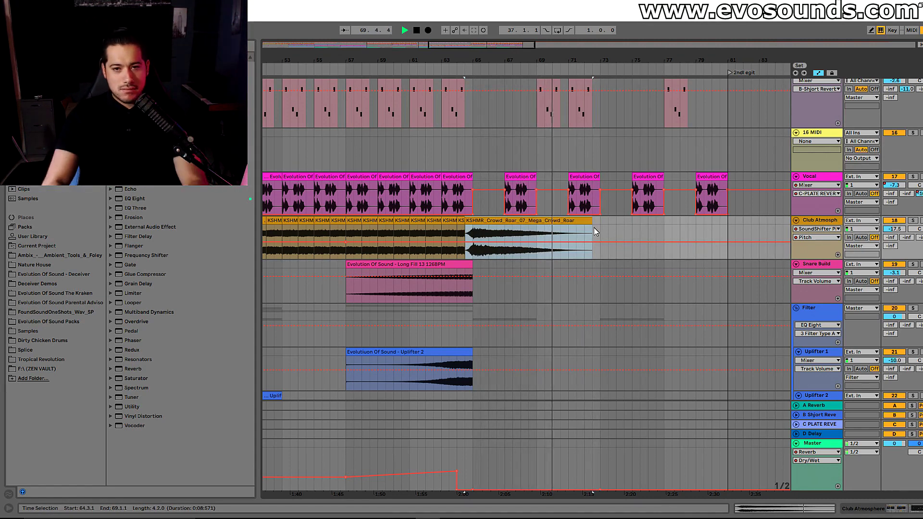
- Examine the drum, bass and synth tracks in the section from bar 65 to bar 81, and stop playback
{"action": "scroll", "coordinate": [580, 204], "scroll_direction": "up", "scroll_amount": 3}
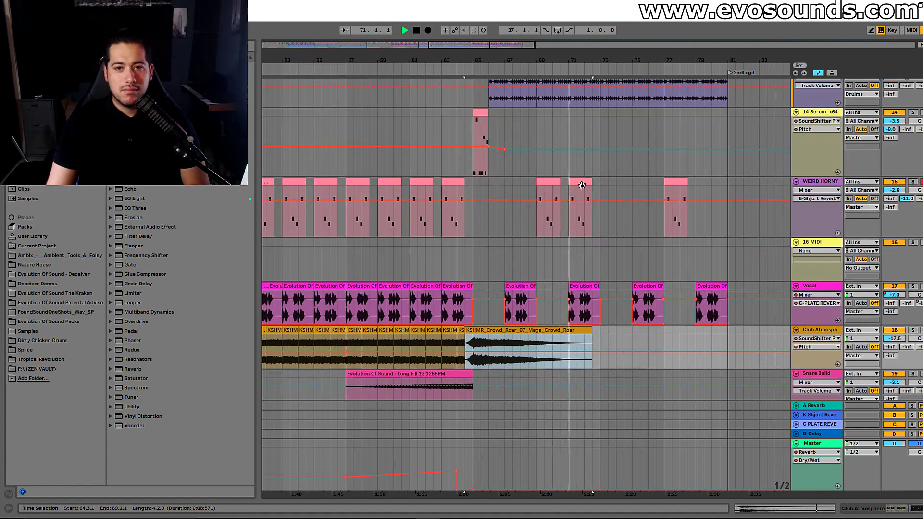
{"action": "left_click_drag", "start_coordinate": [520, 60], "coordinate": [447, 77]}
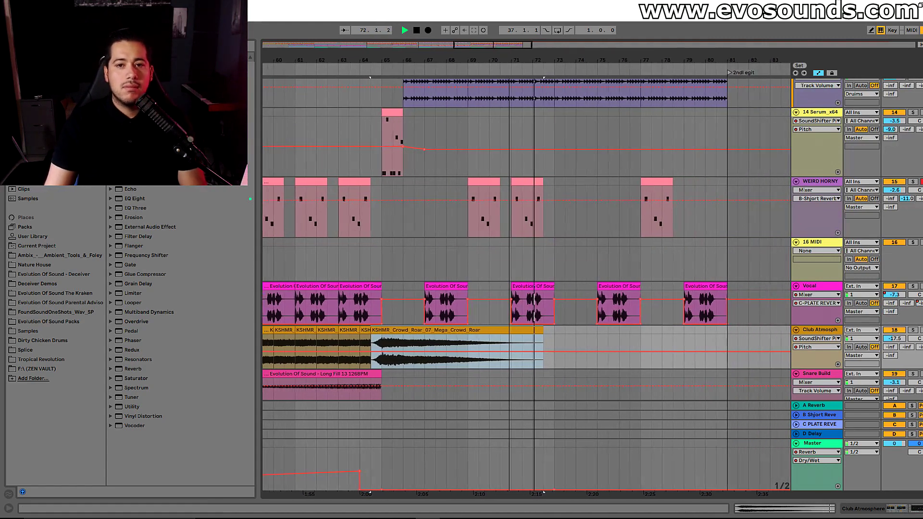
{"action": "scroll", "coordinate": [524, 183], "scroll_direction": "up", "scroll_amount": 10}
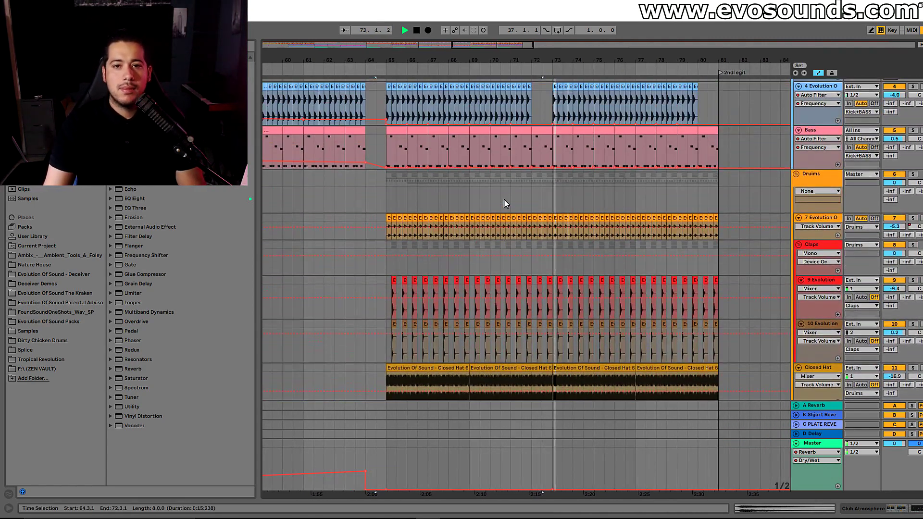
{"action": "scroll", "coordinate": [505, 203], "scroll_direction": "down", "scroll_amount": 2}
{"action": "scroll", "coordinate": [486, 239], "scroll_direction": "down", "scroll_amount": 2}
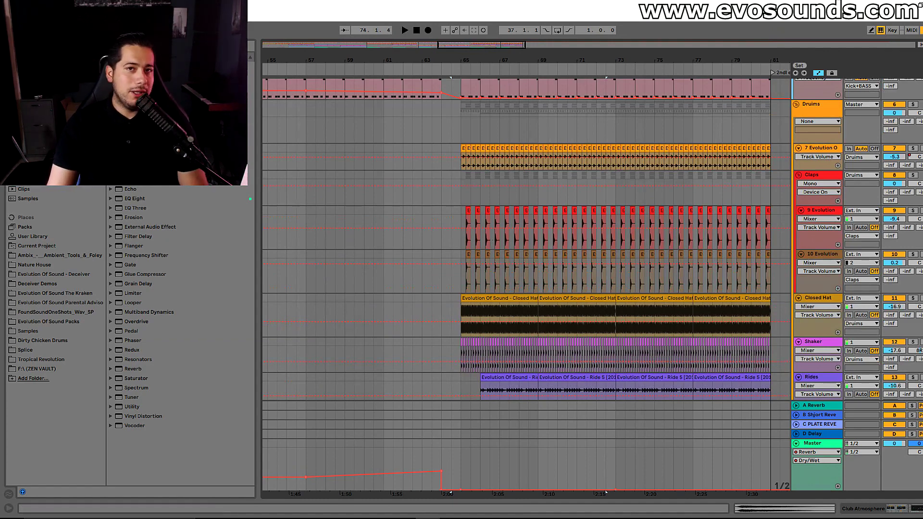
{"action": "scroll", "coordinate": [444, 173], "scroll_direction": "down", "scroll_amount": 5}
{"action": "scroll", "coordinate": [444, 169], "scroll_direction": "up", "scroll_amount": 4}
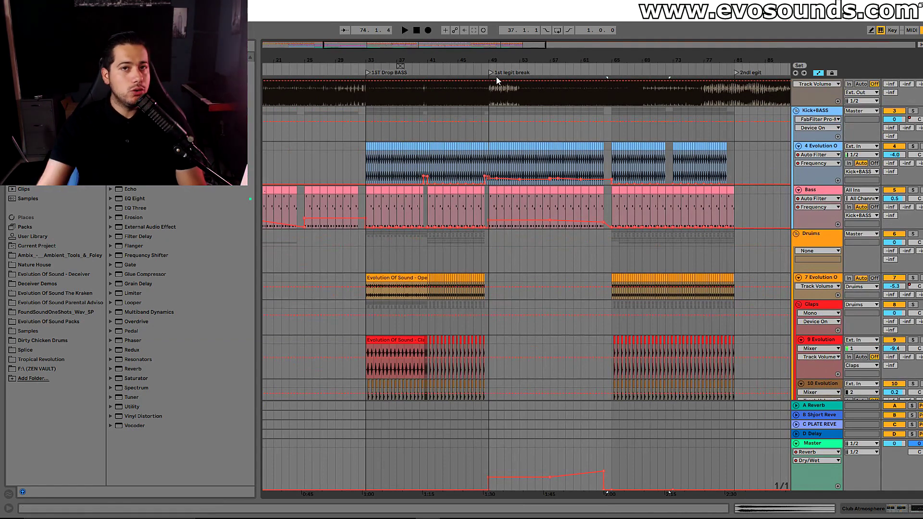
- Mark the stretch after the 1st legit break marker on the Kick+BASS group, and undo the last change
{"action": "left_click_drag", "start_coordinate": [471, 46], "coordinate": [458, 72]}
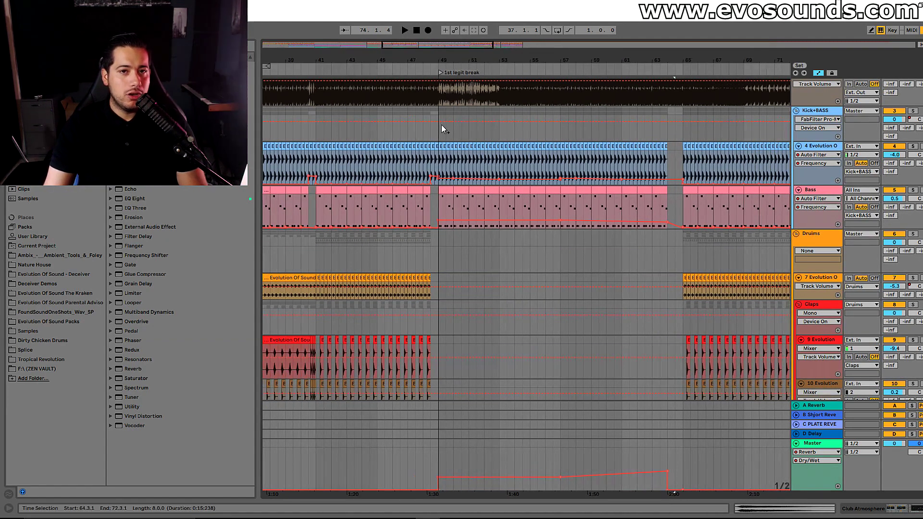
{"action": "left_click_drag", "start_coordinate": [442, 126], "coordinate": [622, 134]}
{"action": "key", "text": "ctrl+z"}
- Select both reference tracks from the 1ST Drop BASS marker to the 1st legit break marker for comparison
{"action": "left_click_drag", "start_coordinate": [457, 47], "coordinate": [438, 45]}
{"action": "scroll", "coordinate": [368, 234], "scroll_direction": "up", "scroll_amount": 3}
{"action": "left_click_drag", "start_coordinate": [312, 194], "coordinate": [526, 180]}
{"action": "left_click_drag", "start_coordinate": [310, 163], "coordinate": [526, 89]}
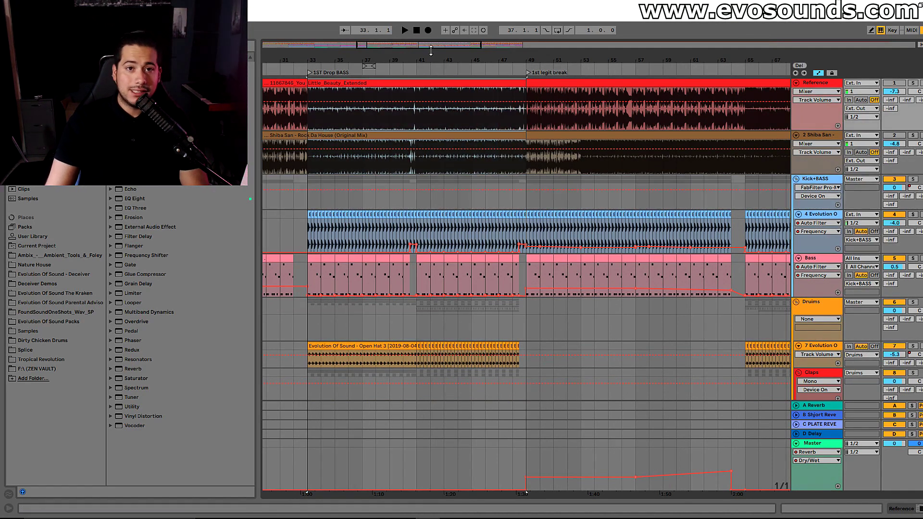
- Check the key assignments on the solo buttons of the two reference tracks
{"action": "left_click_drag", "start_coordinate": [426, 49], "coordinate": [414, 58]}
{"action": "left_click", "coordinate": [857, 146]}
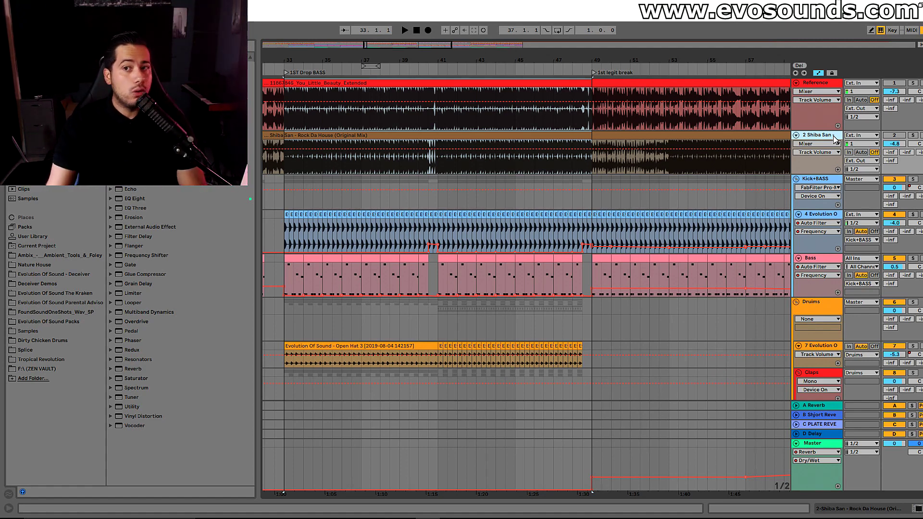
{"action": "key", "text": "ctrl+k"}
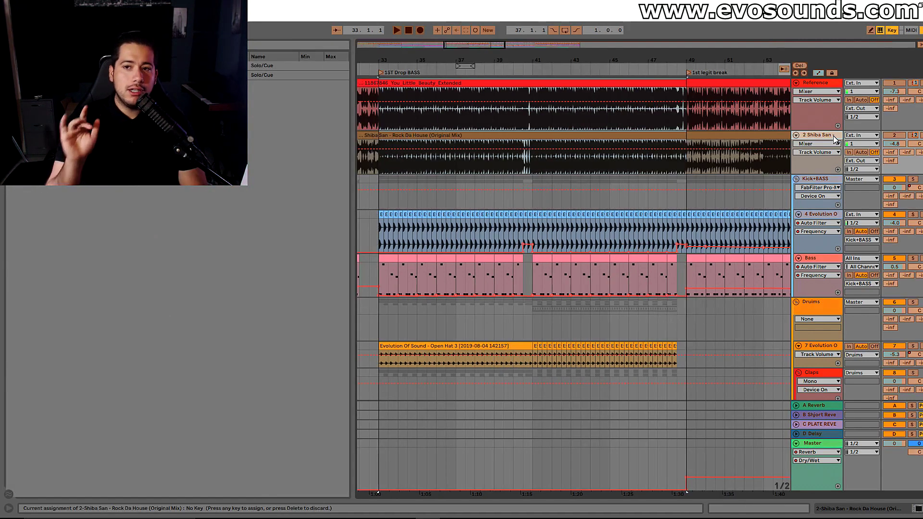
{"action": "left_click", "coordinate": [914, 84]}
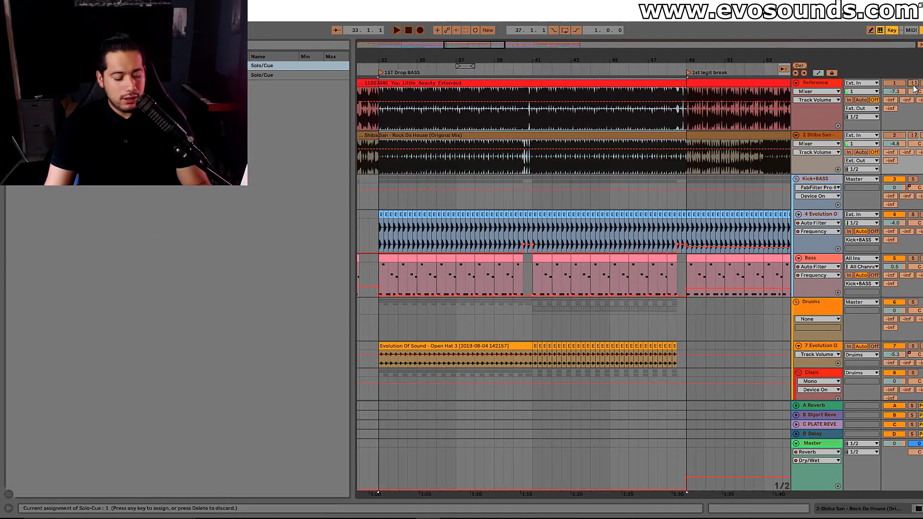
{"action": "left_click", "coordinate": [916, 136]}
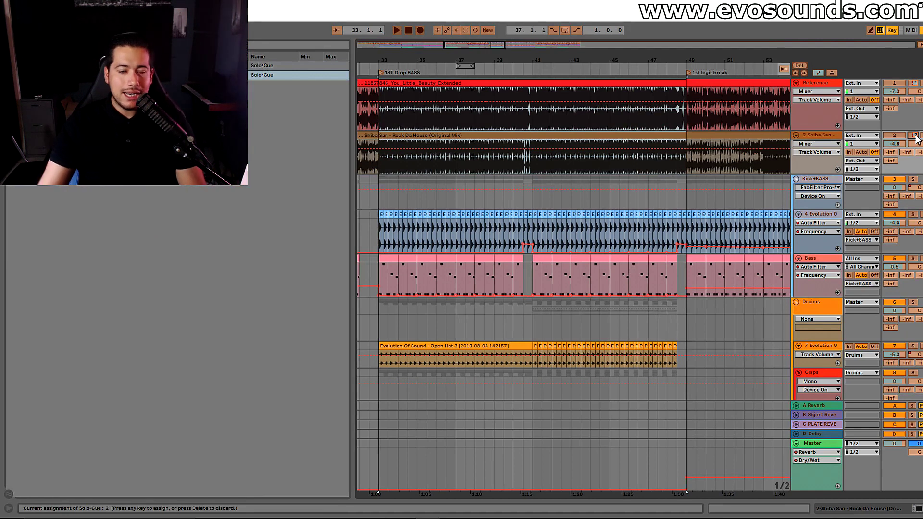
{"action": "key", "text": "ctrl+k"}
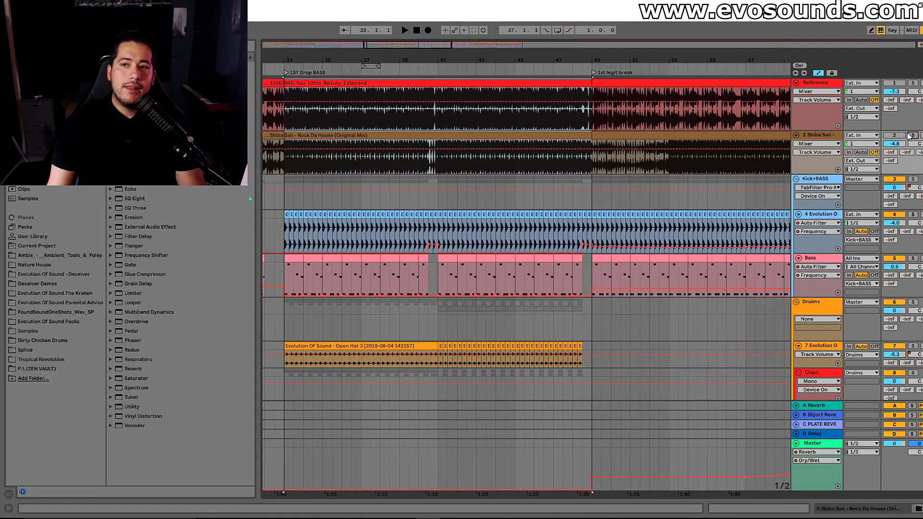
- Play the drop from bar 33 with the first reference track soloed, and switch the solo to the second reference
{"action": "left_click", "coordinate": [285, 121]}
{"action": "key", "text": "space"}
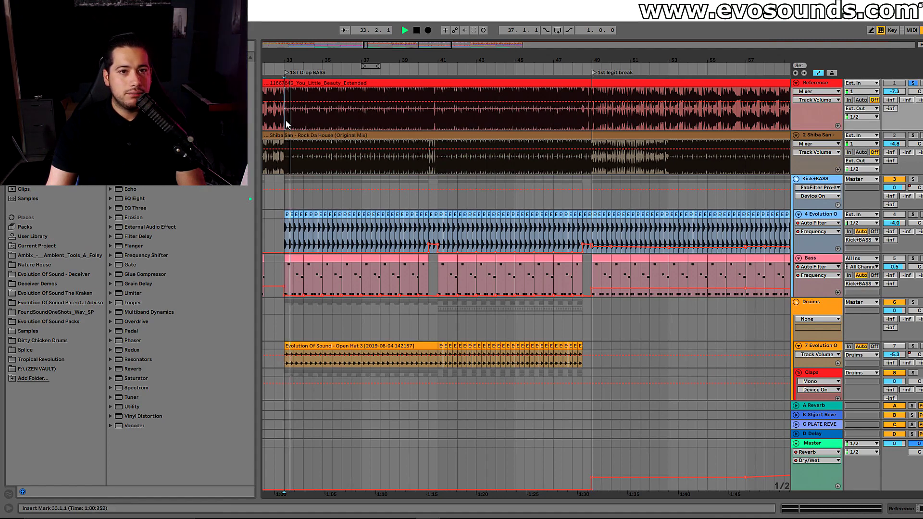
{"action": "key", "text": "2"}
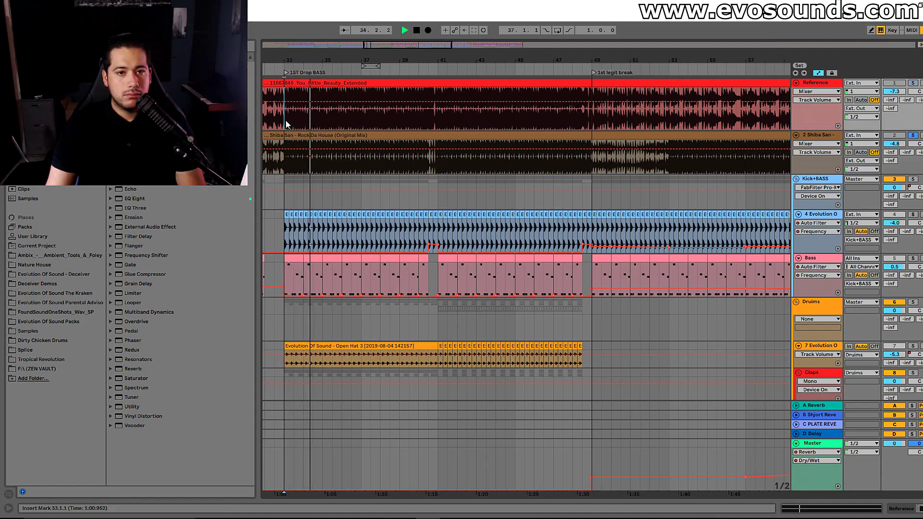
- Play the project's own drop from bar 33, open the Bass track's device chain, and stop playback
{"action": "key", "text": "space"}
{"action": "key", "text": "space"}
{"action": "scroll", "coordinate": [453, 226], "scroll_direction": "down", "scroll_amount": 2}
{"action": "scroll", "coordinate": [453, 226], "scroll_direction": "up", "scroll_amount": 2}
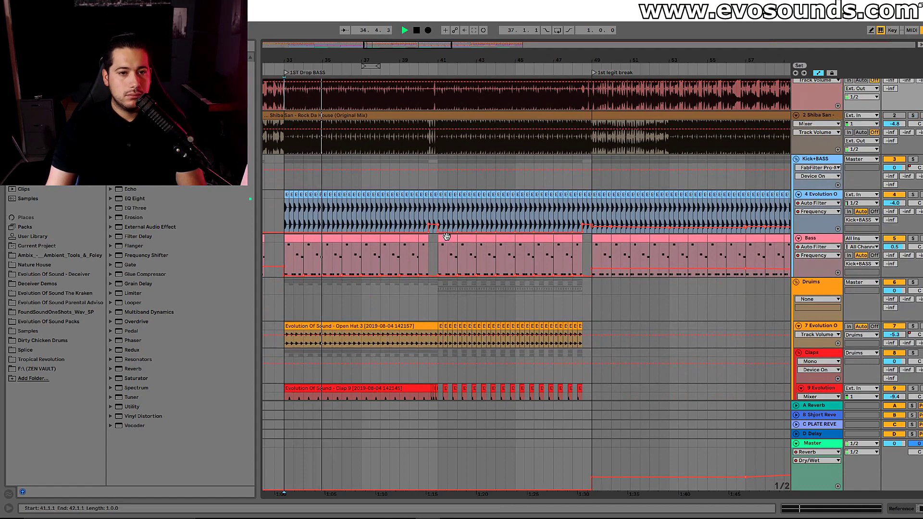
{"action": "scroll", "coordinate": [447, 237], "scroll_direction": "down", "scroll_amount": 3}
{"action": "scroll", "coordinate": [443, 242], "scroll_direction": "up", "scroll_amount": 1}
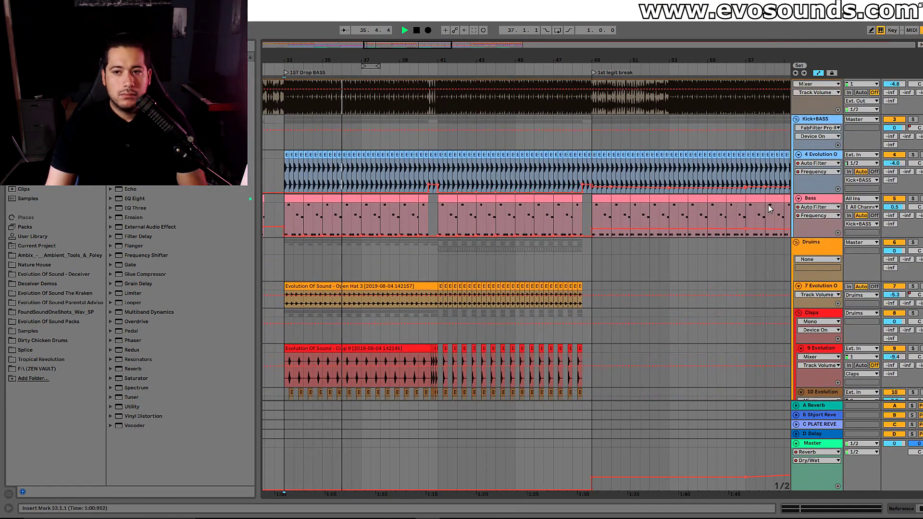
{"action": "double_click", "coordinate": [812, 199]}
{"action": "key", "text": "space"}
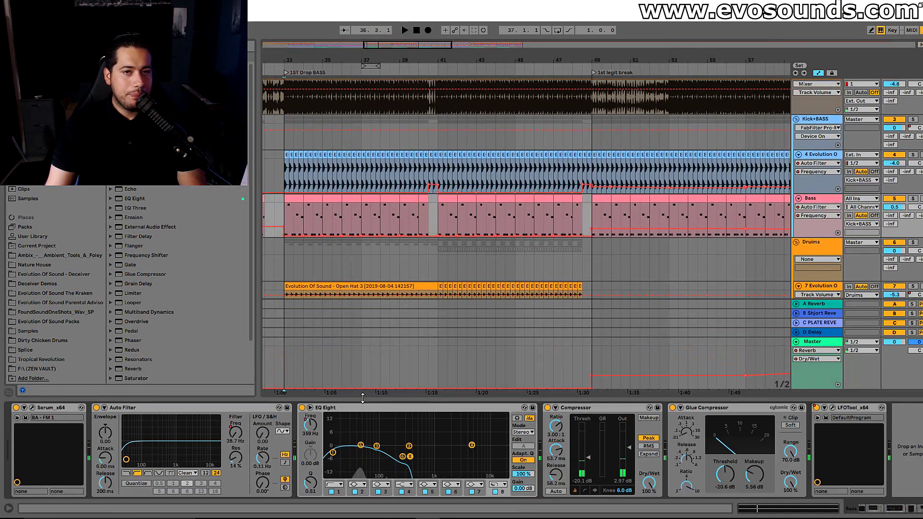
- Solo the kick track, show its device chain, and play it from the 1ST Drop BASS marker
{"action": "left_click_drag", "start_coordinate": [376, 48], "coordinate": [375, 80]}
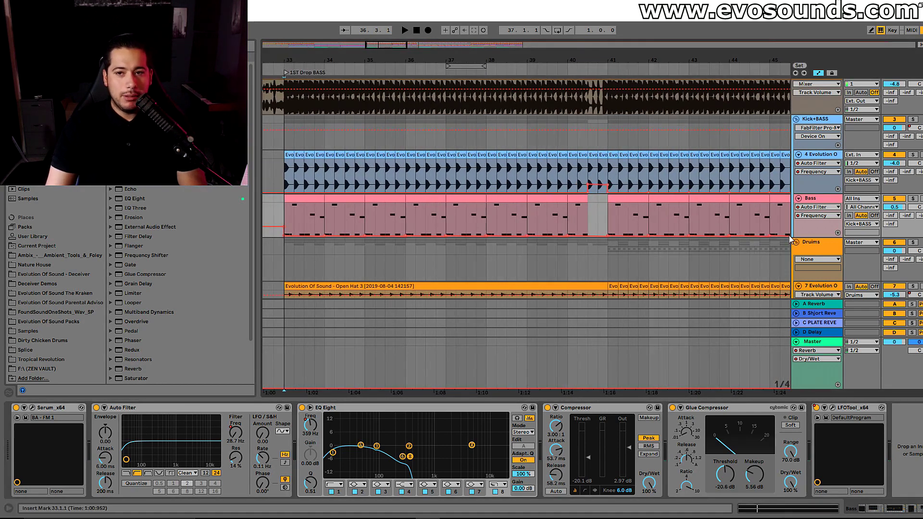
{"action": "left_click", "coordinate": [814, 201]}
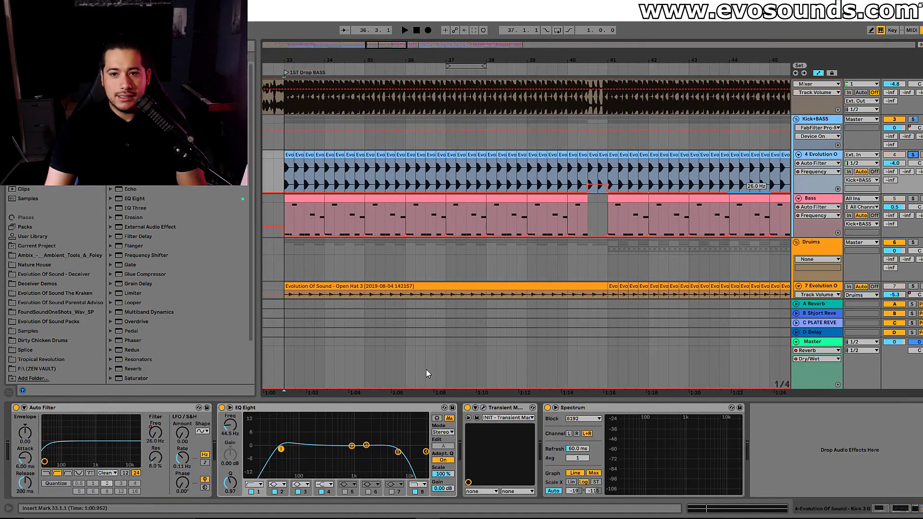
{"action": "key", "text": "space"}
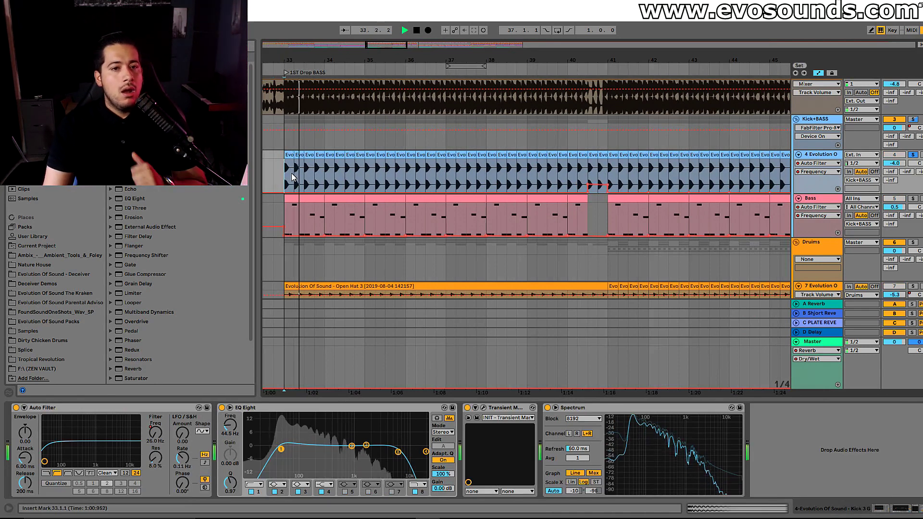
{"action": "scroll", "coordinate": [496, 337], "scroll_direction": "up", "scroll_amount": 6}
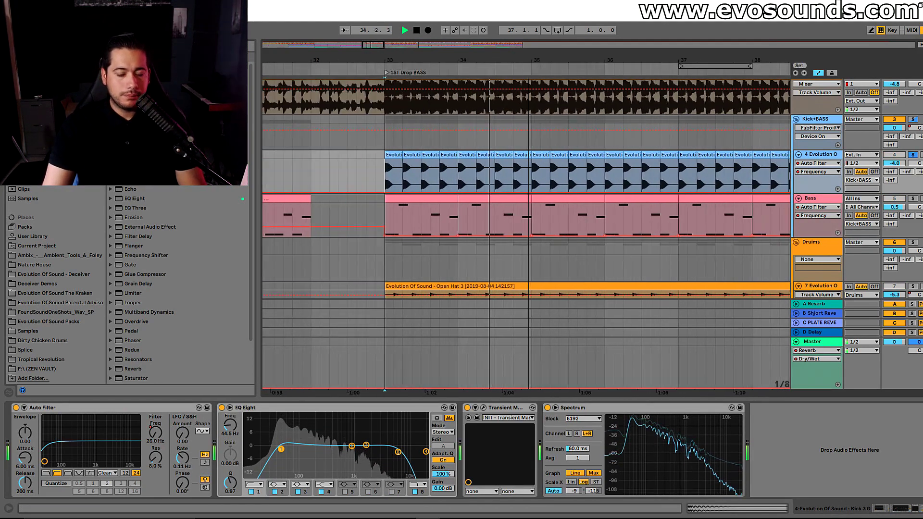
- Replay the soloed kick from bar 33 with its Transient Master bypassed to compare the sound
{"action": "key", "text": "space"}
{"action": "left_click", "coordinate": [476, 408]}
{"action": "key", "text": "space"}
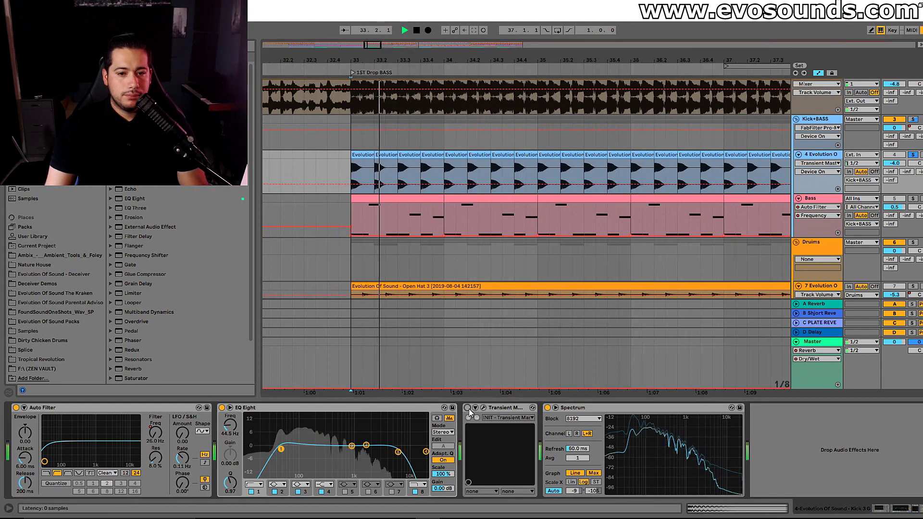
{"action": "key", "text": "space"}
- Open Transient Master on the kick track and examine its Attack, Sustain and Gain settings
{"action": "left_click", "coordinate": [483, 408]}
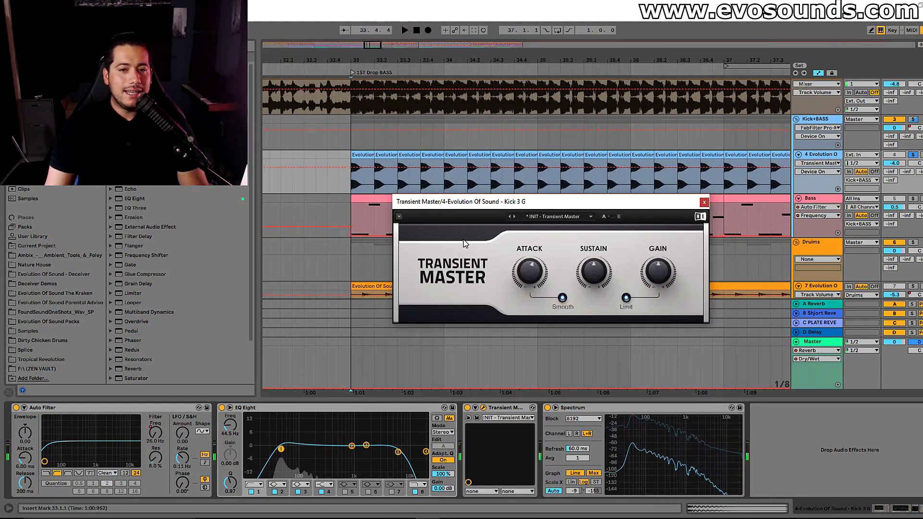
{"action": "left_click_drag", "start_coordinate": [514, 202], "coordinate": [533, 168]}
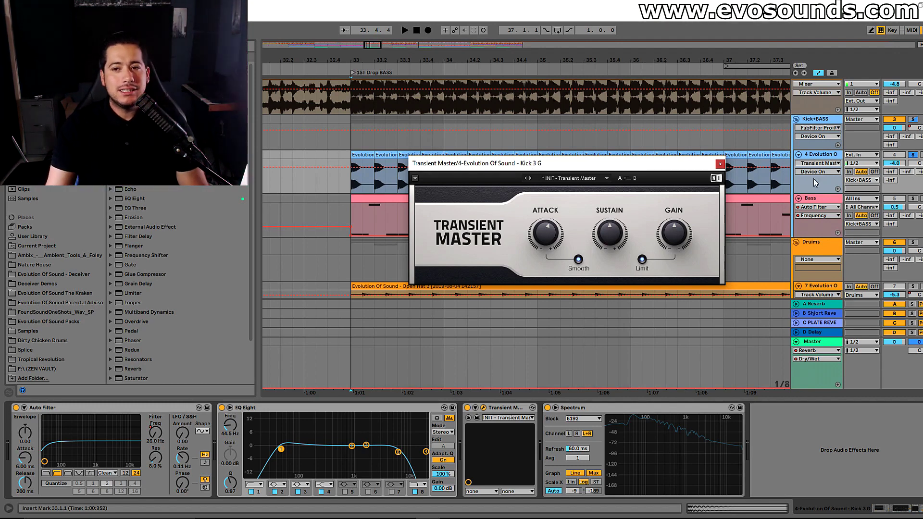
{"action": "left_click", "coordinate": [819, 154]}
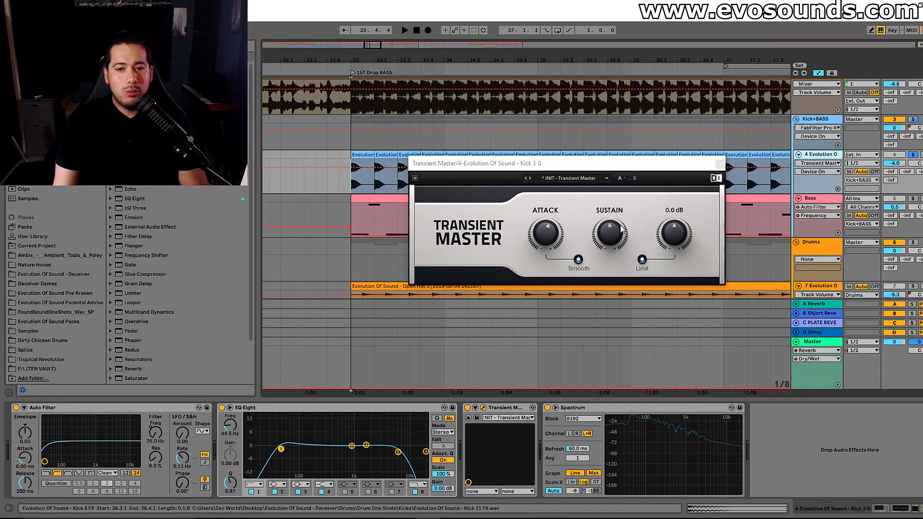
{"action": "left_click_drag", "start_coordinate": [680, 167], "coordinate": [743, 284]}
{"action": "key", "text": "Tab"}
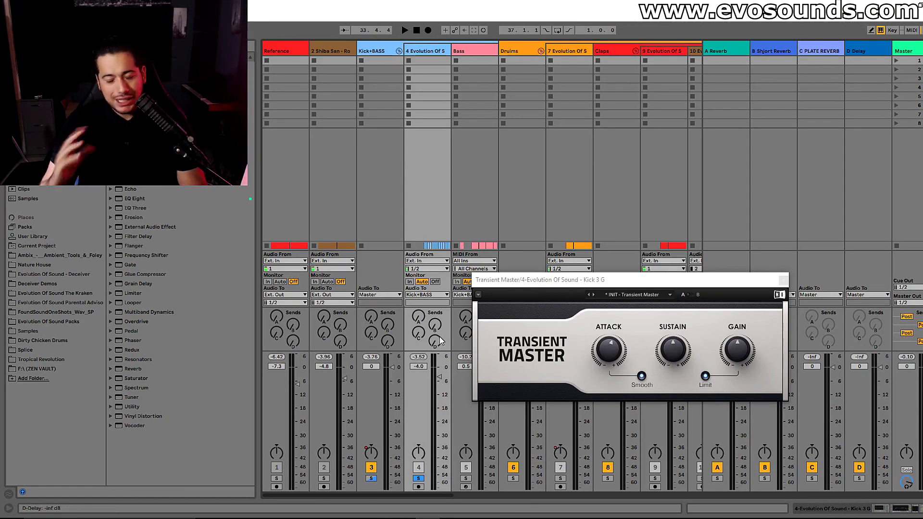
{"action": "key", "text": "Tab"}
{"action": "left_click_drag", "start_coordinate": [586, 283], "coordinate": [476, 258]}
{"action": "left_click", "coordinate": [504, 335]}
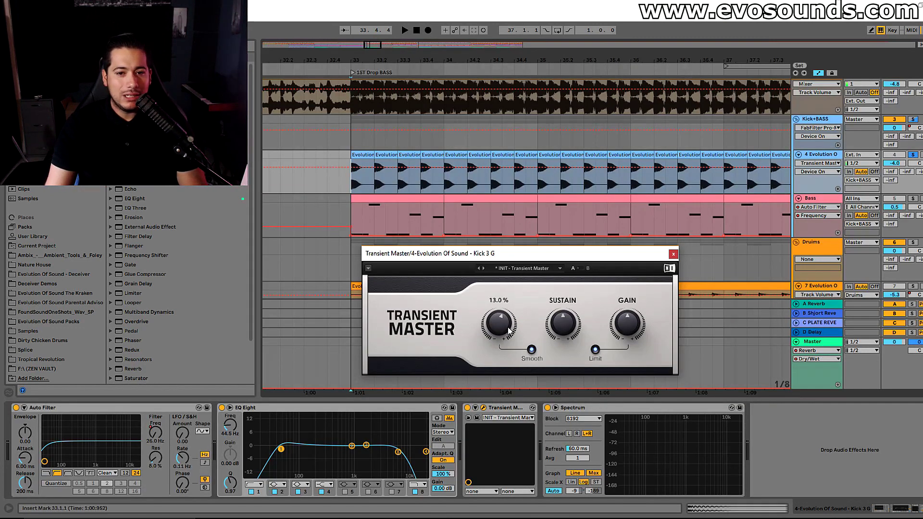
- Compare the soloed kick with Transient Master on and off during playback, and close the plug-in window
{"action": "key", "text": "space"}
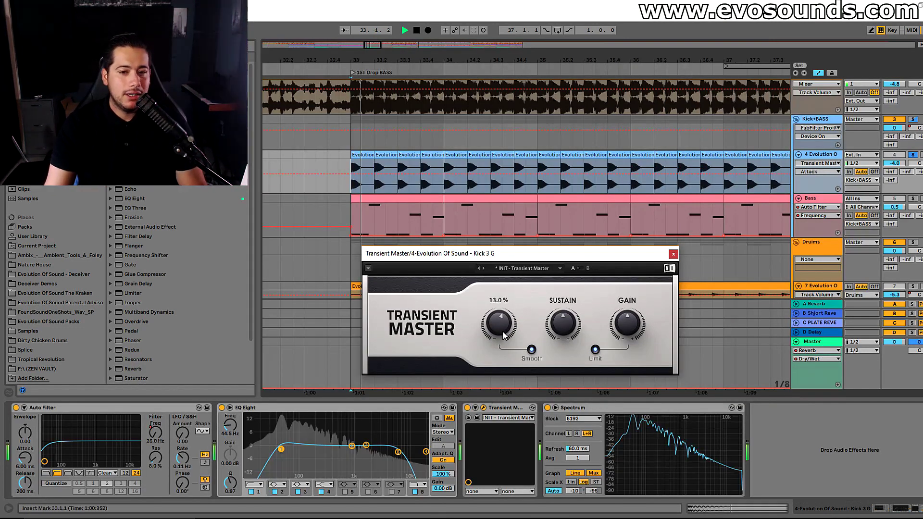
{"action": "left_click", "coordinate": [466, 408]}
{"action": "key", "text": "space"}
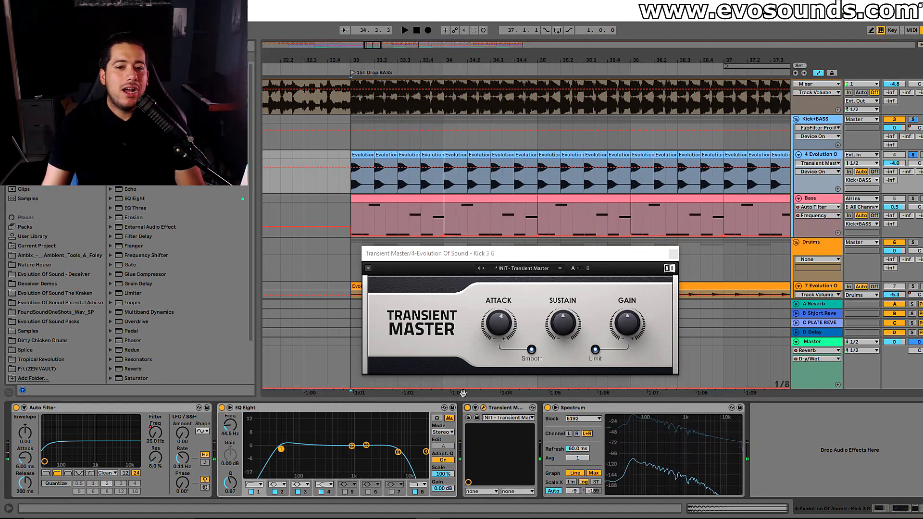
{"action": "left_click", "coordinate": [673, 254]}
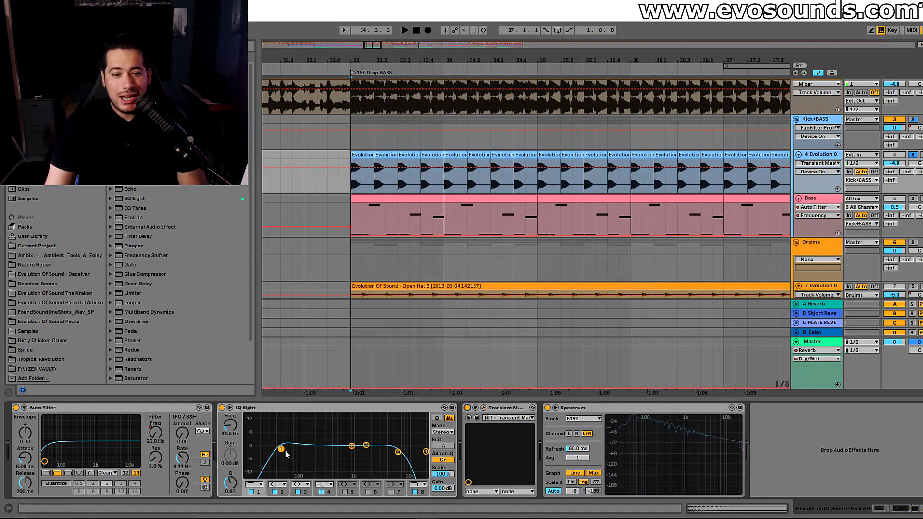
- Set the kick EQ Eight's low cut to 42.6 Hz with Q 0.85 and its high cut to 6.25 kHz, and audition the kick
{"action": "left_click_drag", "start_coordinate": [285, 449], "coordinate": [285, 450]}
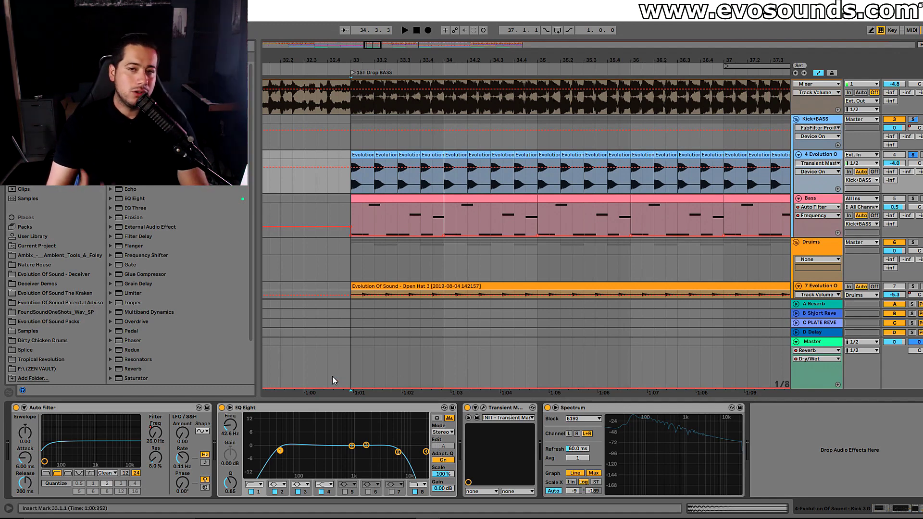
{"action": "left_click", "coordinate": [398, 452]}
{"action": "key", "text": "space"}
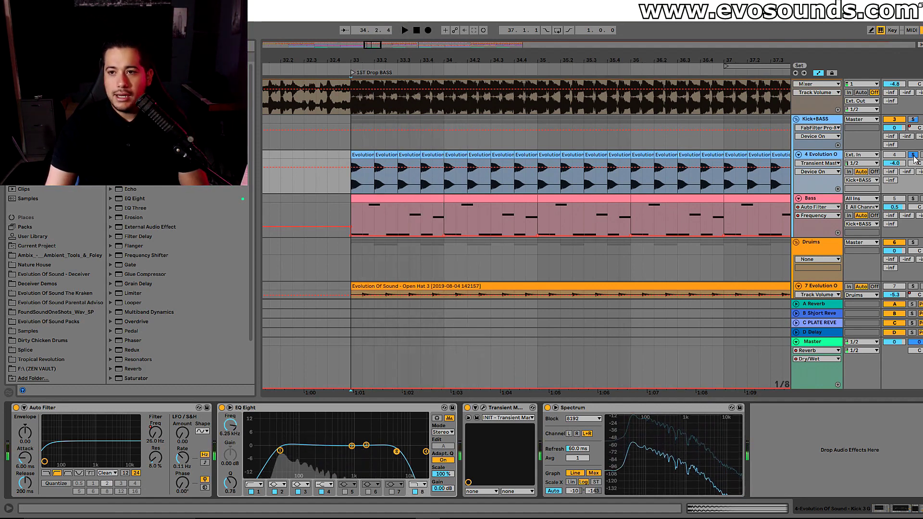
{"action": "key", "text": "space"}
- Try moving band 6 of the Bass track's EQ Eight to 599 Hz, and undo the move
{"action": "left_click", "coordinate": [795, 214]}
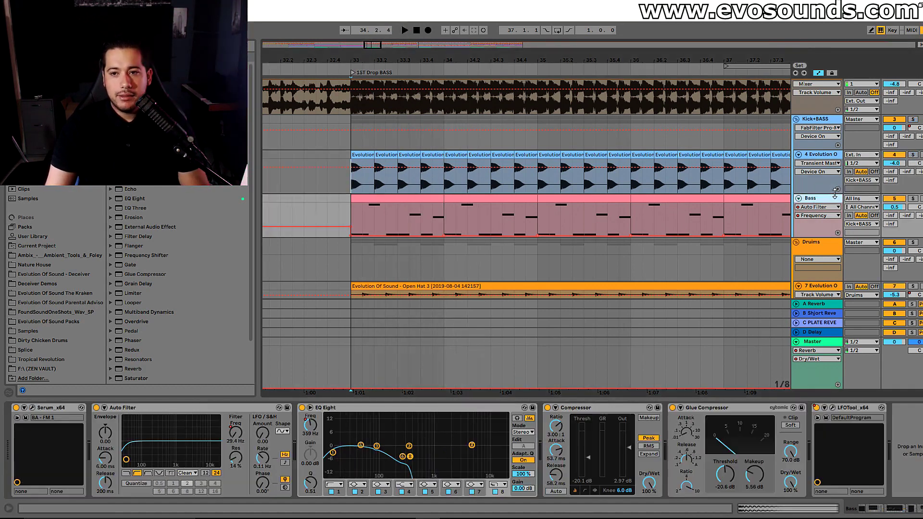
{"action": "left_click", "coordinate": [371, 408]}
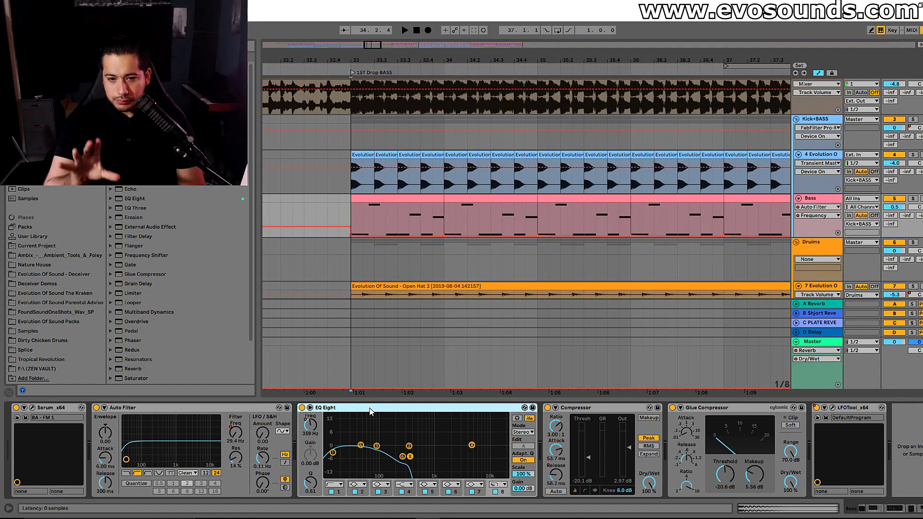
{"action": "left_click", "coordinate": [403, 457]}
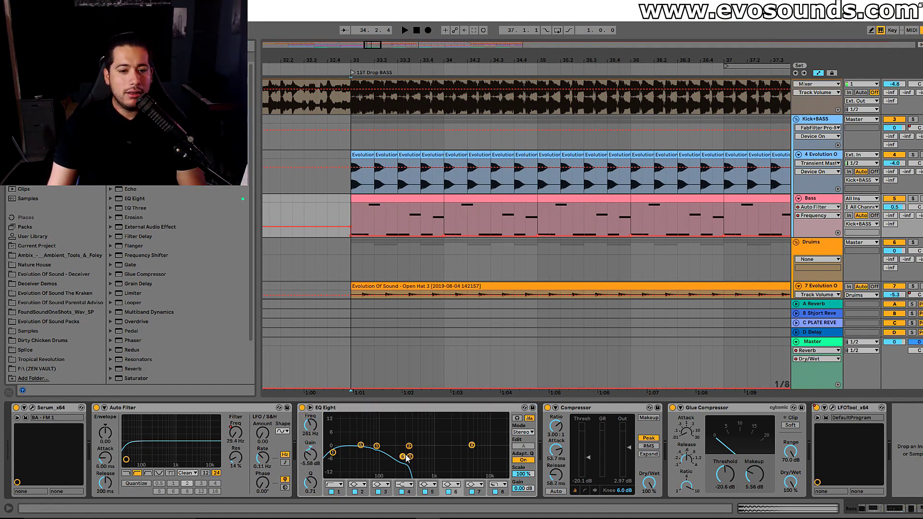
{"action": "left_click_drag", "start_coordinate": [312, 435], "coordinate": [312, 423]}
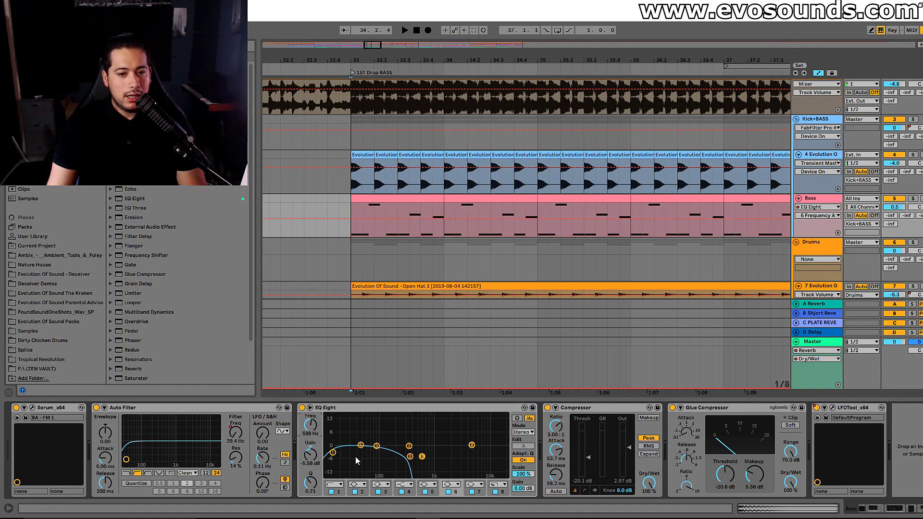
{"action": "key", "text": "ctrl+z"}
- Try a 1.43 dB gain on band 6 of the Bass EQ Eight, comparing it with the original setting during playback
{"action": "left_click_drag", "start_coordinate": [314, 454], "coordinate": [314, 436]}
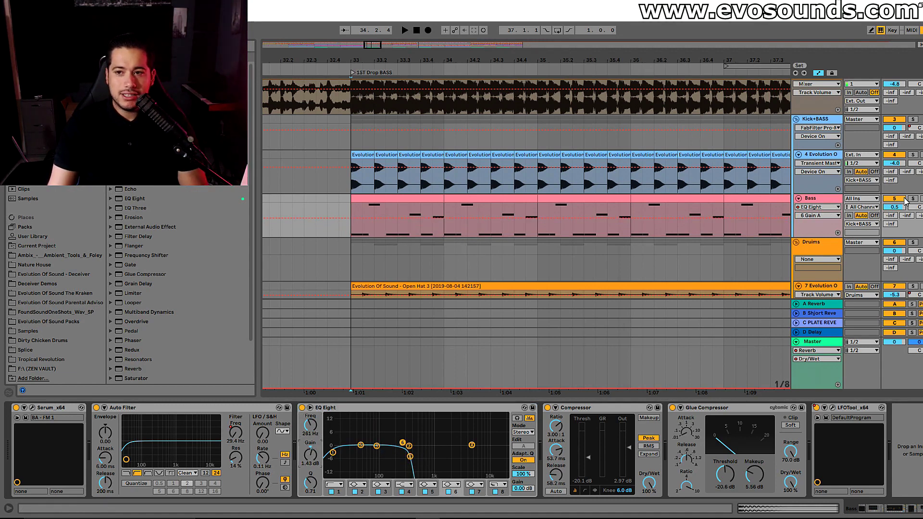
{"action": "left_click", "coordinate": [370, 198]}
{"action": "key", "text": "space"}
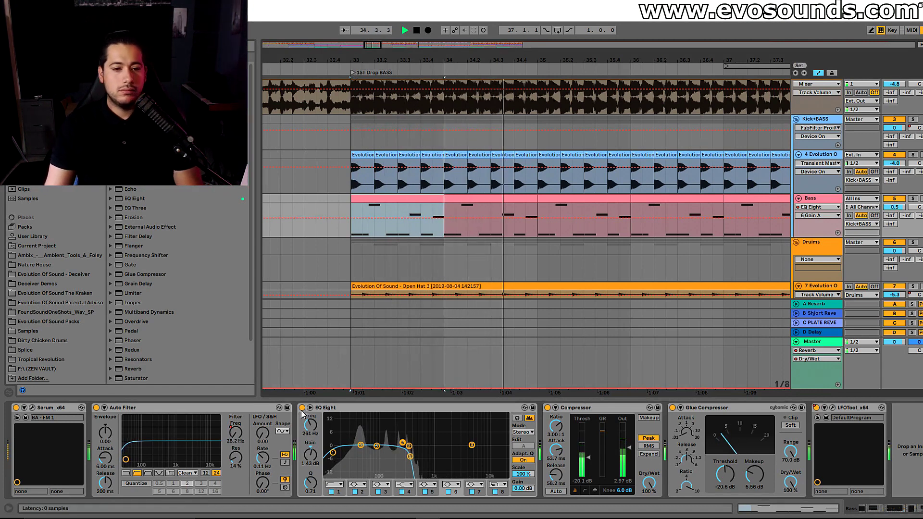
{"action": "key", "text": "ctrl+z"}
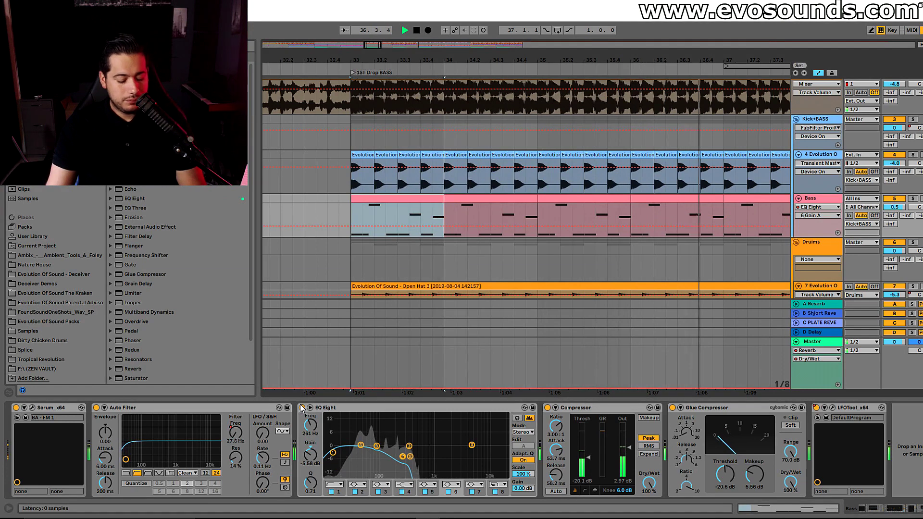
{"action": "key", "text": "ctrl+y"}
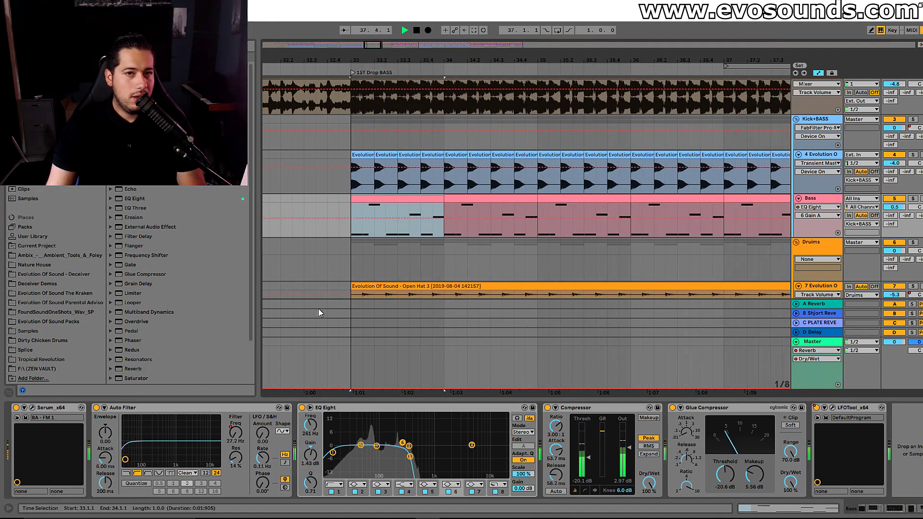
{"action": "left_click_drag", "start_coordinate": [380, 43], "coordinate": [390, 44]}
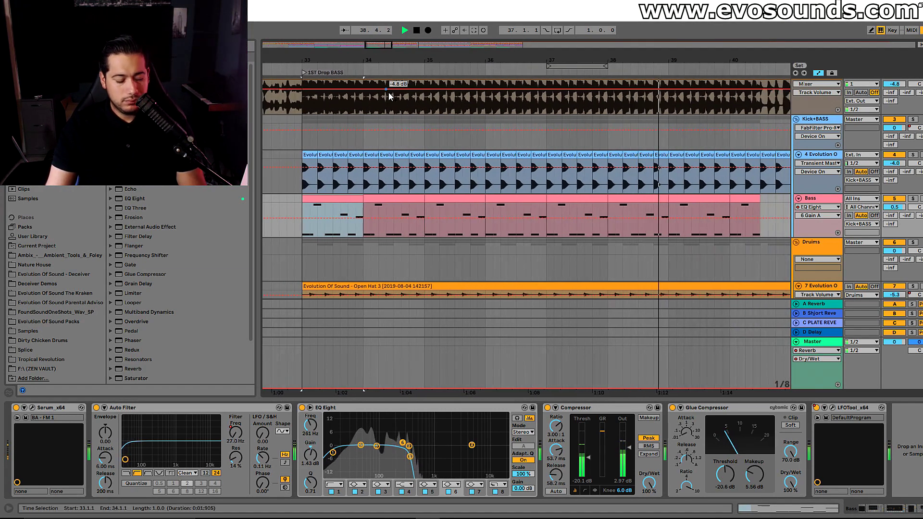
{"action": "key", "text": "space"}
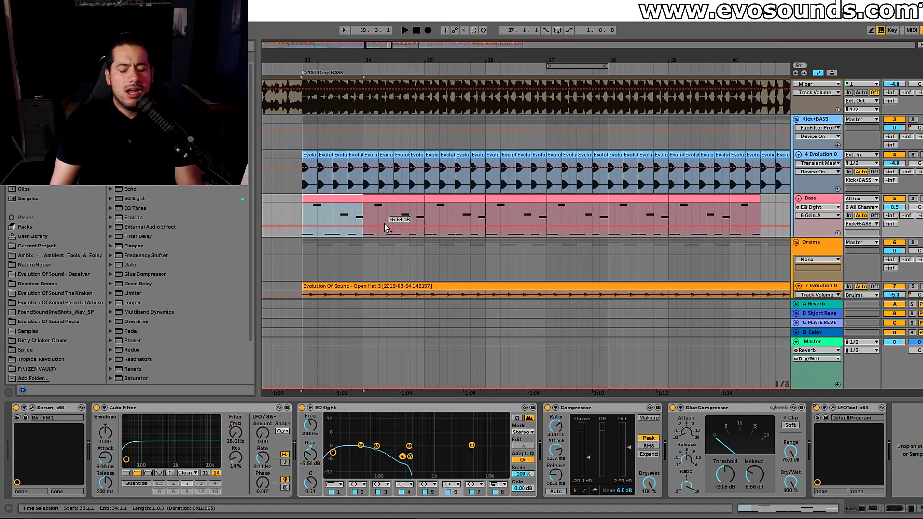
- Open SPAN on the Shiba San reference track and move its window clear of the reference waveforms
{"action": "scroll", "coordinate": [731, 183], "scroll_direction": "up", "scroll_amount": 3}
{"action": "left_click", "coordinate": [824, 139]}
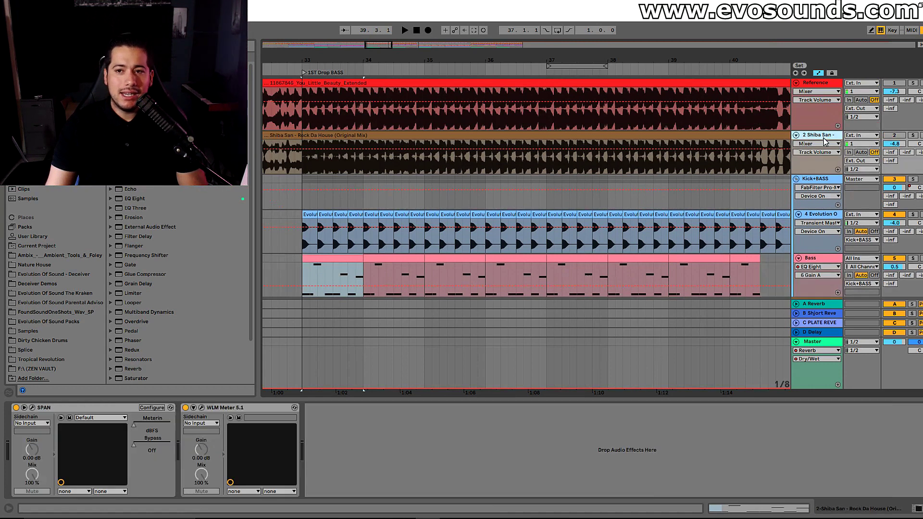
{"action": "left_click", "coordinate": [31, 408]}
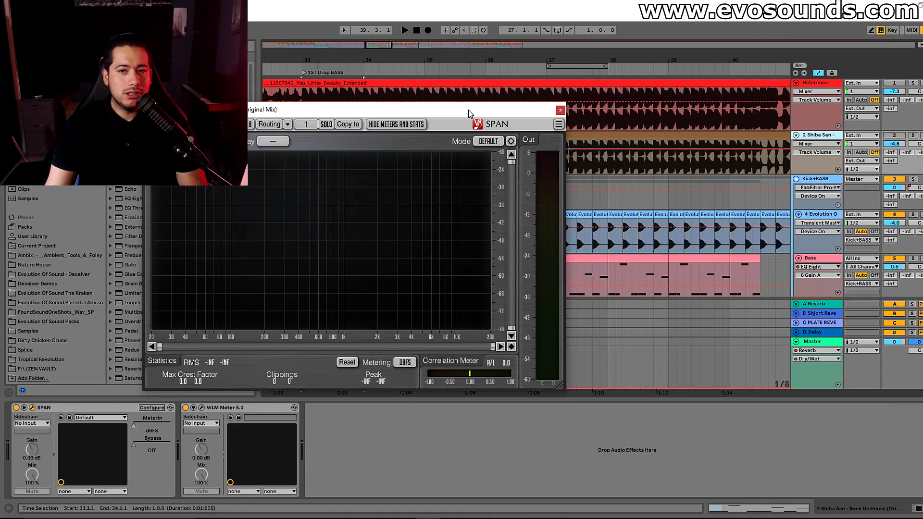
{"action": "left_click_drag", "start_coordinate": [469, 113], "coordinate": [725, 221]}
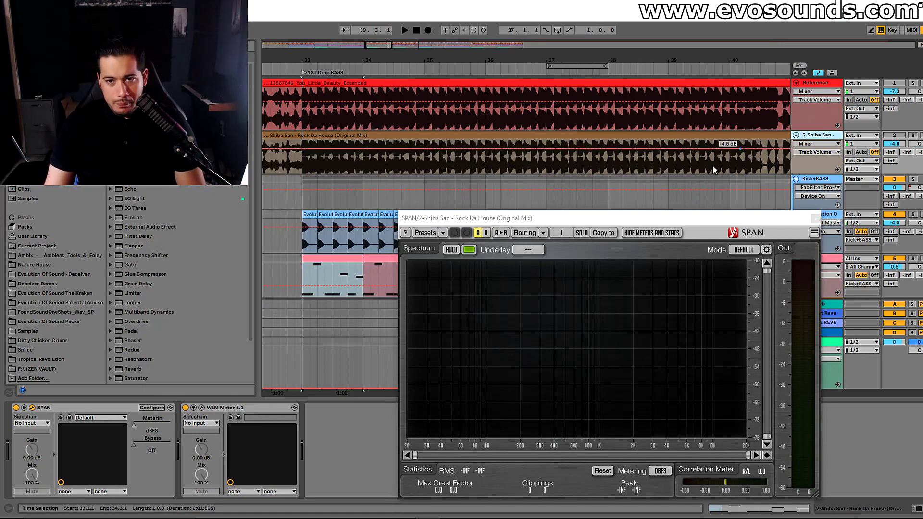
- Examine the Shiba San track's spectrum during playback with SPAN's hold on, release the hold, and close the plug-in window
{"action": "key", "text": "space"}
{"action": "left_click", "coordinate": [452, 250]}
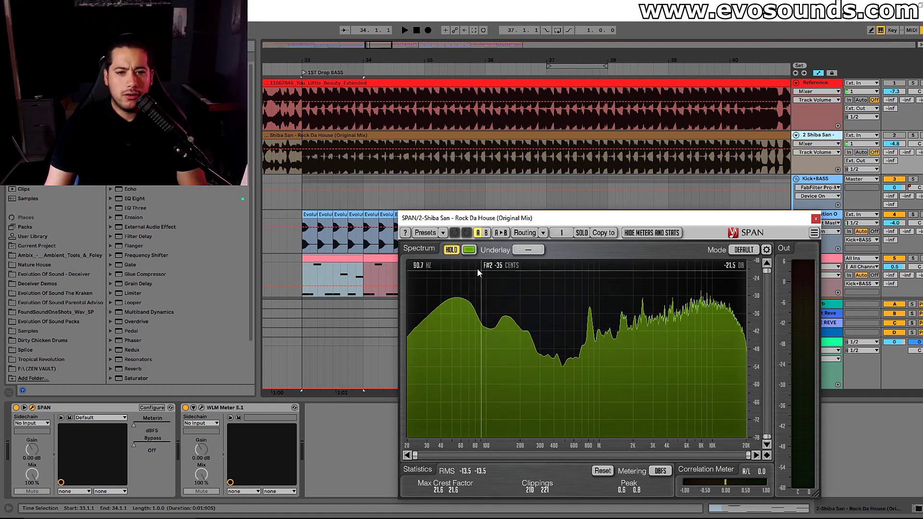
{"action": "left_click", "coordinate": [451, 250]}
{"action": "left_click", "coordinate": [816, 219]}
- Solo the Kick+BASS group, open its FabFilter Pro-MB, and solo the low band
{"action": "left_click", "coordinate": [913, 180]}
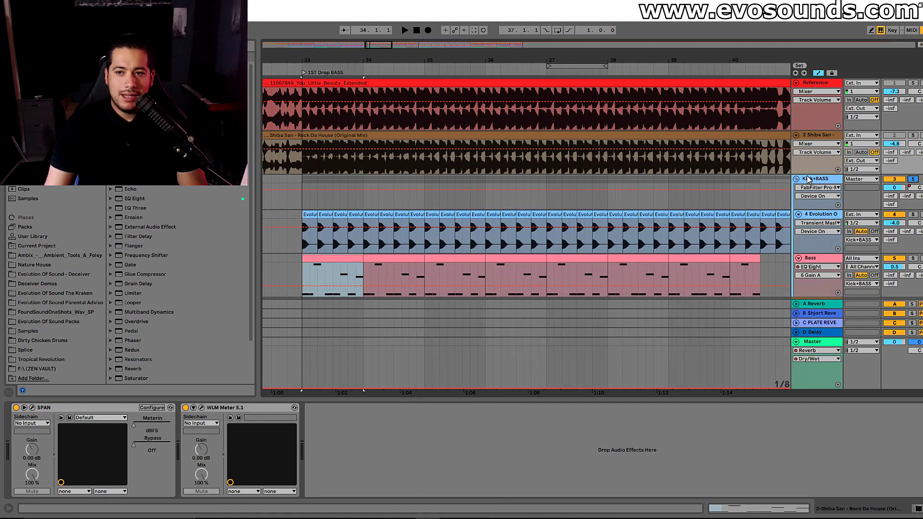
{"action": "left_click", "coordinate": [811, 179]}
{"action": "left_click", "coordinate": [32, 408]}
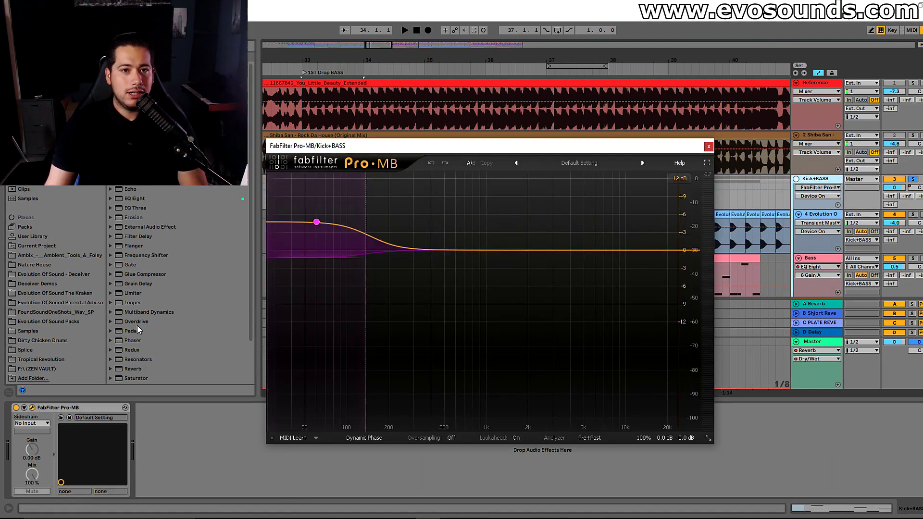
{"action": "left_click_drag", "start_coordinate": [358, 149], "coordinate": [428, 142]}
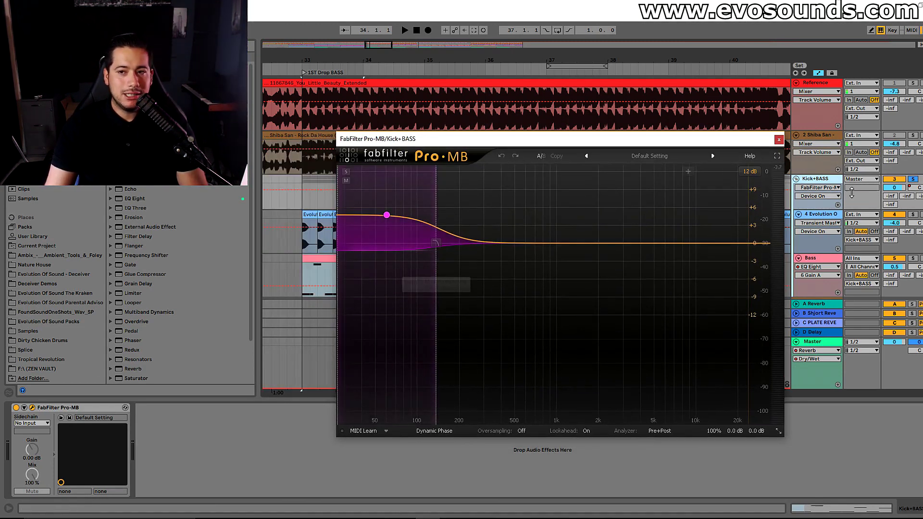
{"action": "left_click", "coordinate": [346, 172]}
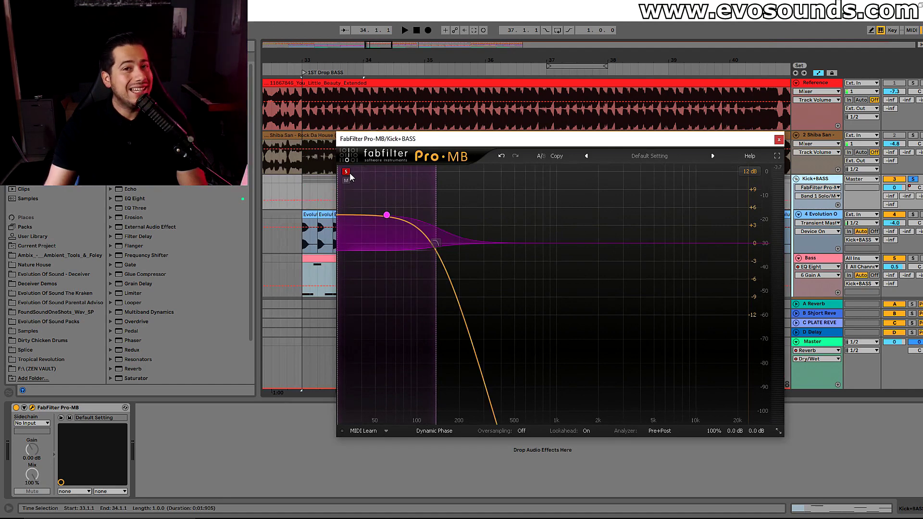
- Compare the soloed Pro-MB low band enabled and bypassed during playback, close the plug-in, and clear the band and group solos
{"action": "key", "text": "space"}
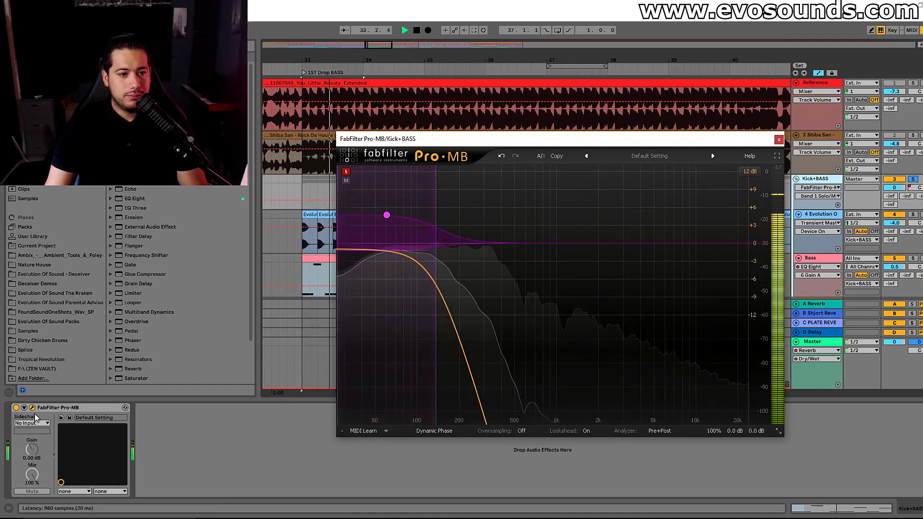
{"action": "left_click", "coordinate": [348, 340]}
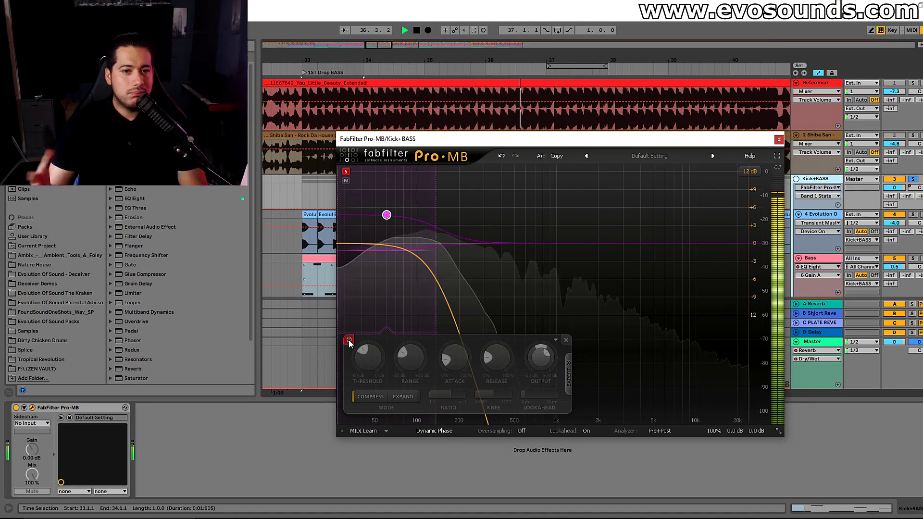
{"action": "left_click", "coordinate": [349, 340]}
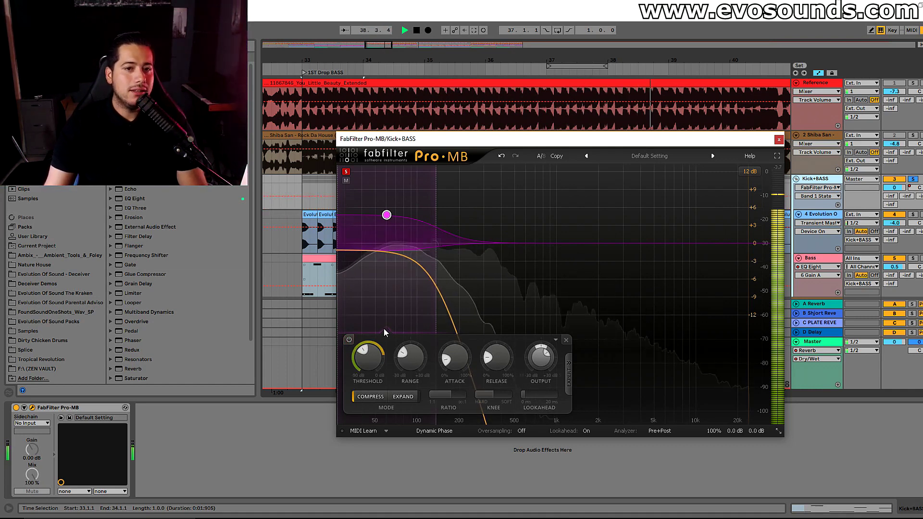
{"action": "left_click", "coordinate": [346, 172]}
{"action": "key", "text": "space"}
{"action": "left_click", "coordinate": [778, 140]}
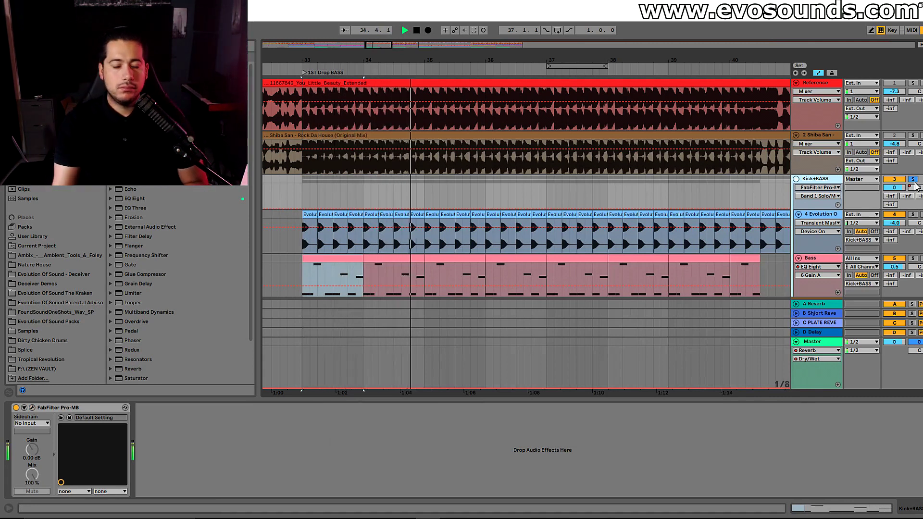
{"action": "key", "text": "space"}
{"action": "left_click", "coordinate": [913, 179]}
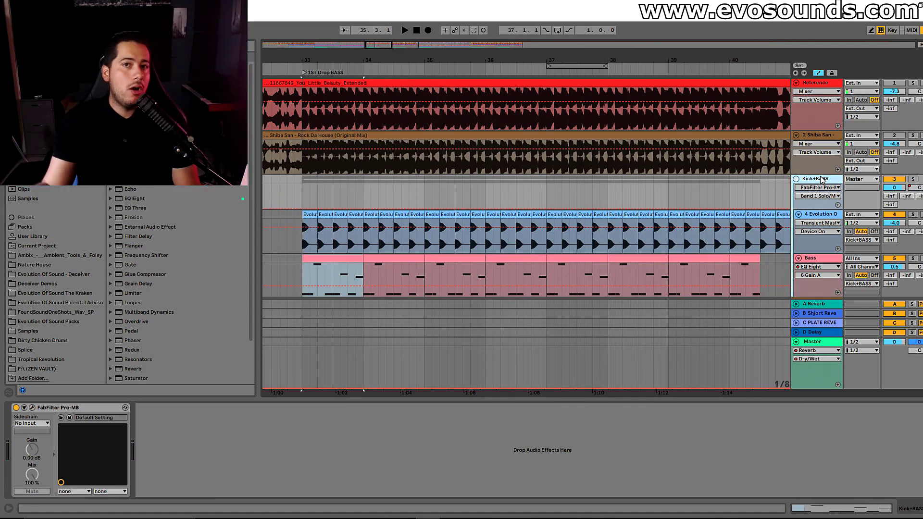
- Set the low cut in the Claps group's EQ Eight to 587 Hz with Q 0.66, and try switching off the Mono device
{"action": "scroll", "coordinate": [494, 226], "scroll_direction": "down", "scroll_amount": 6}
{"action": "key", "text": "space"}
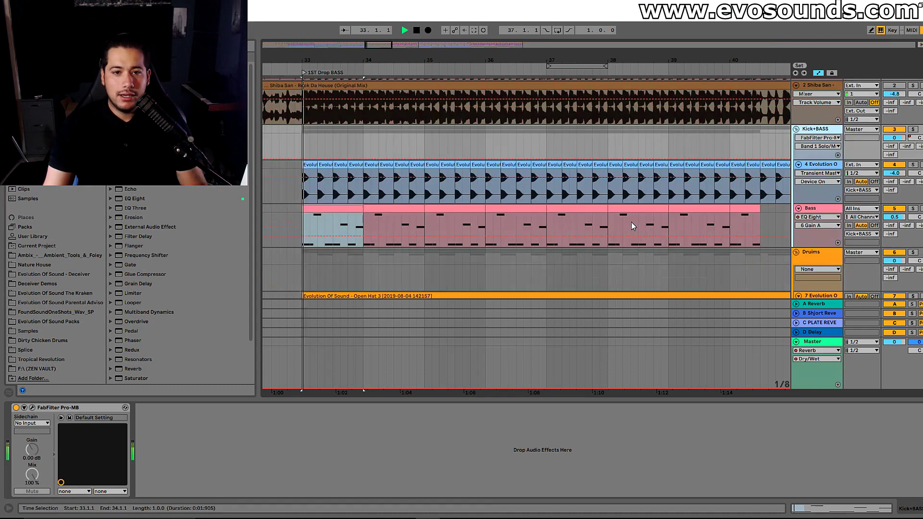
{"action": "scroll", "coordinate": [474, 210], "scroll_direction": "down", "scroll_amount": 2}
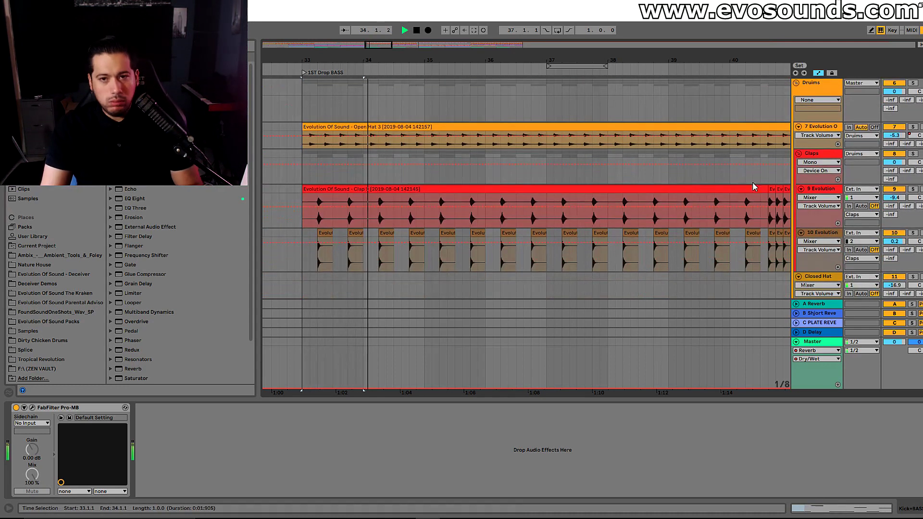
{"action": "left_click", "coordinate": [825, 161]}
{"action": "key", "text": "space"}
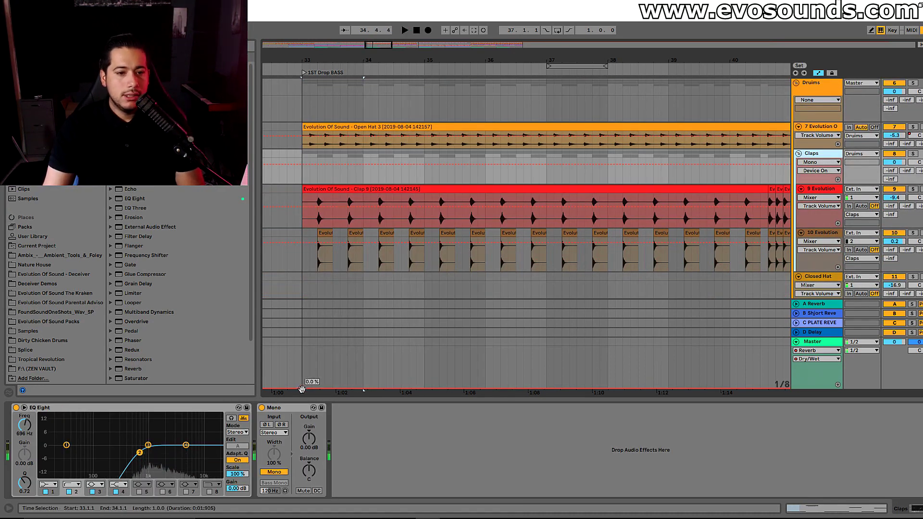
{"action": "left_click", "coordinate": [151, 454]}
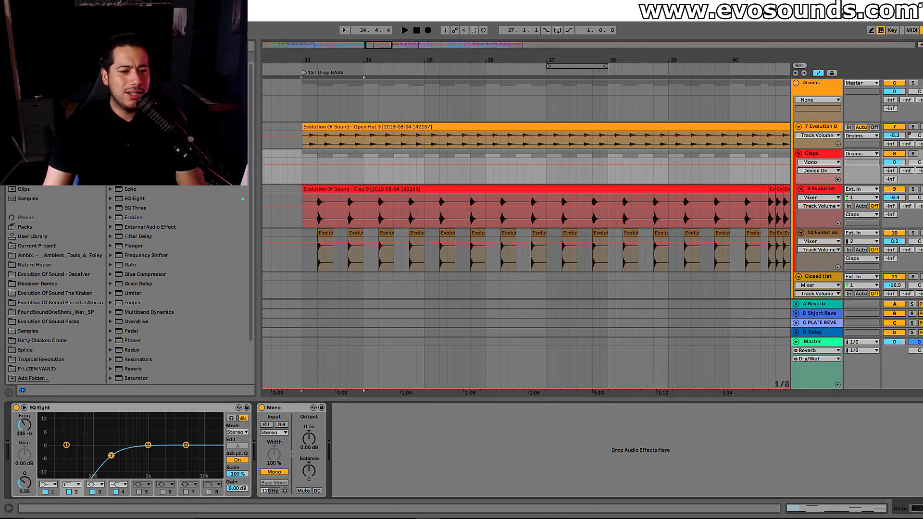
{"action": "left_click_drag", "start_coordinate": [43, 461], "coordinate": [137, 458]}
{"action": "left_click", "coordinate": [262, 408]}
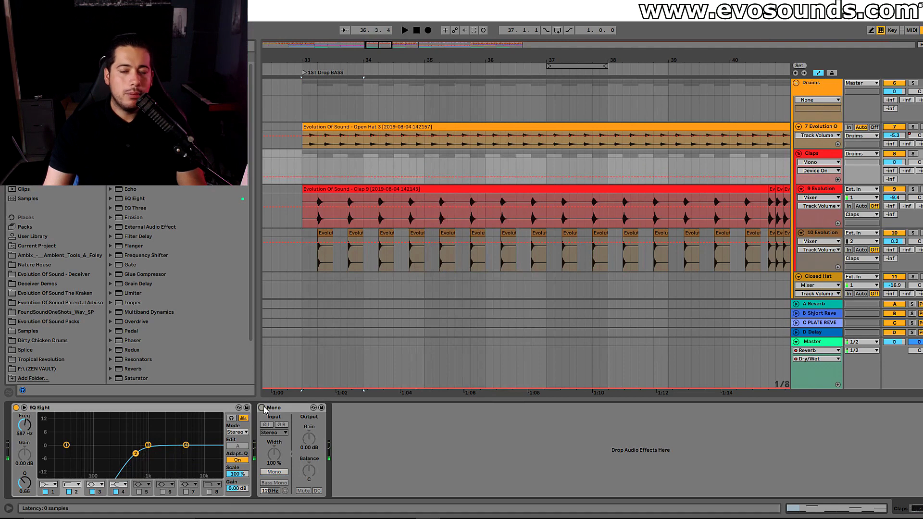
- Check the device chains of the two clap layers, and audition the soloed Claps group from bar 33
{"action": "left_click", "coordinate": [823, 232]}
{"action": "left_click", "coordinate": [826, 190]}
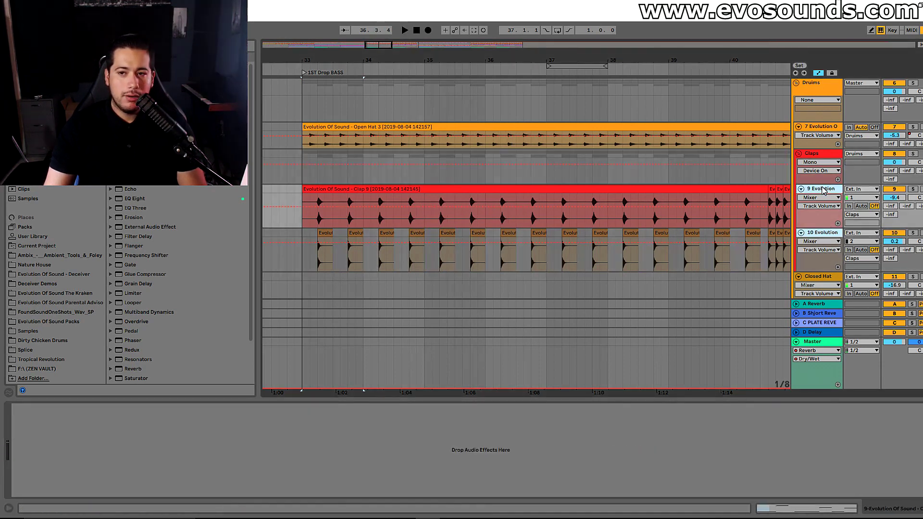
{"action": "left_click", "coordinate": [817, 153]}
{"action": "left_click", "coordinate": [913, 153]}
{"action": "key", "text": "space"}
- Audition the soloed Drums group during playback, and inspect the open hat track's device chain
{"action": "scroll", "coordinate": [907, 144], "scroll_direction": "up", "scroll_amount": 2}
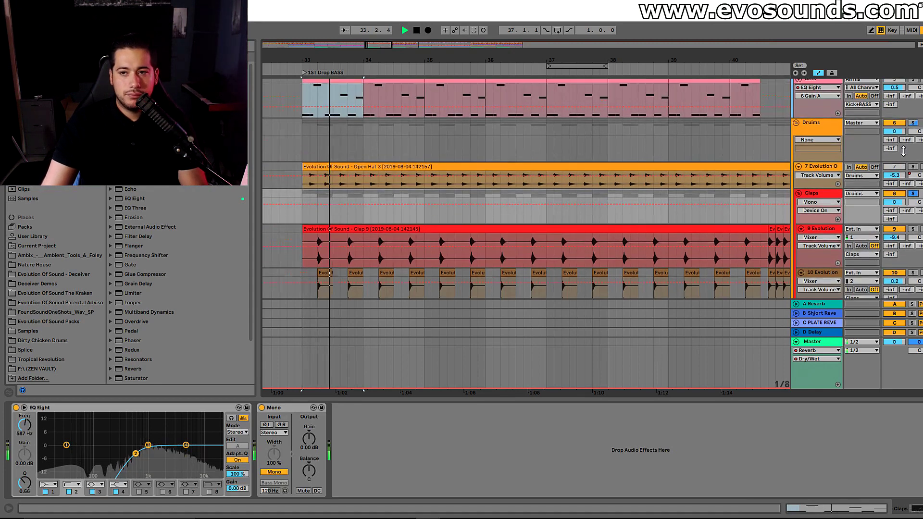
{"action": "key", "text": "Tab"}
{"action": "key", "text": "Tab"}
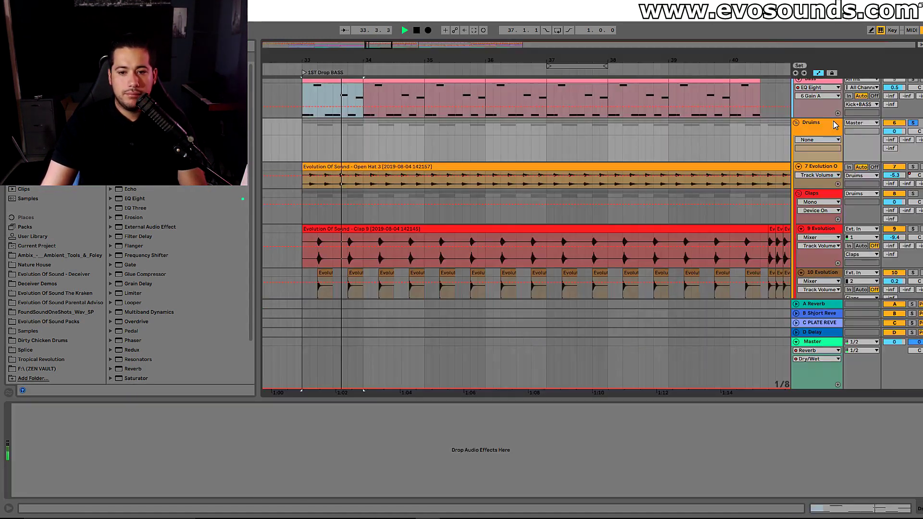
{"action": "left_click", "coordinate": [825, 169]}
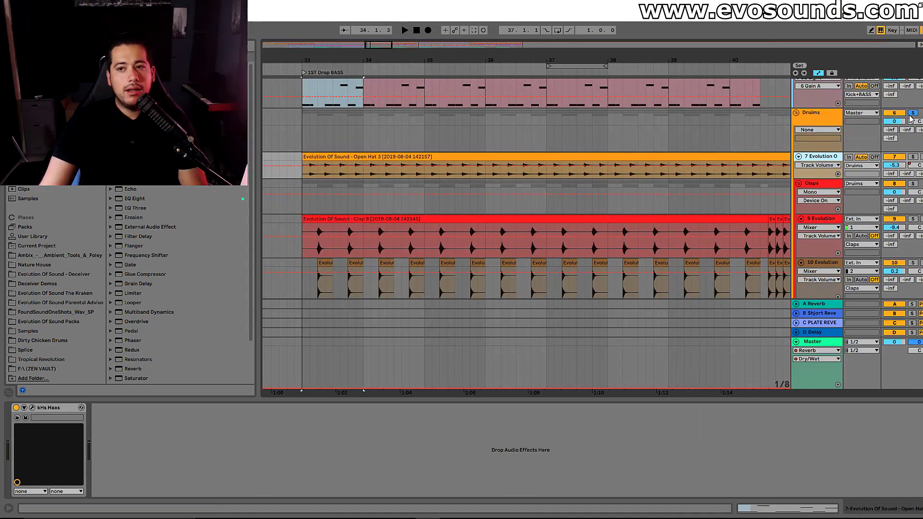
- Find the Downlifter 2 clip at the 1ST Drop BASS marker and play the arrangement from bar 33
{"action": "scroll", "coordinate": [500, 319], "scroll_direction": "down", "scroll_amount": 5}
{"action": "scroll", "coordinate": [492, 302], "scroll_direction": "down", "scroll_amount": 5}
{"action": "left_click_drag", "start_coordinate": [371, 42], "coordinate": [371, 11]}
{"action": "scroll", "coordinate": [443, 130], "scroll_direction": "down", "scroll_amount": 3}
{"action": "scroll", "coordinate": [457, 139], "scroll_direction": "down", "scroll_amount": 10}
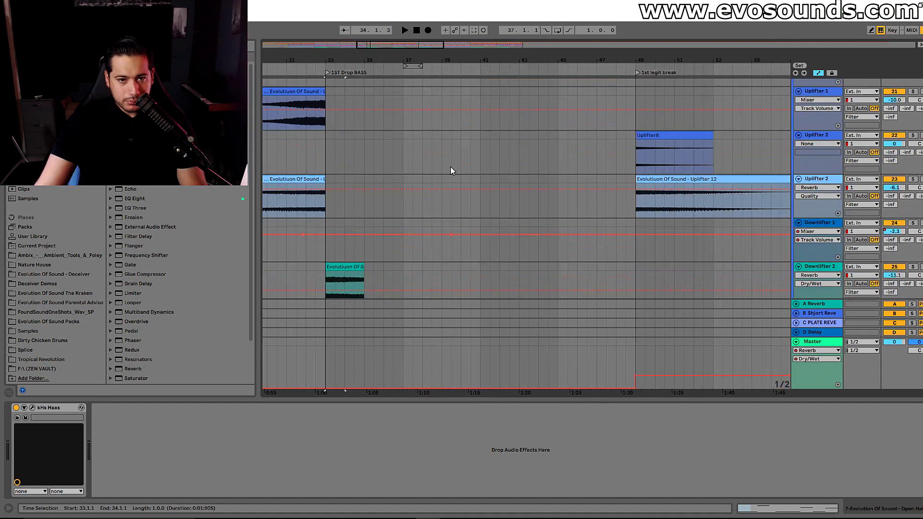
{"action": "left_click", "coordinate": [358, 166]}
{"action": "left_click_drag", "start_coordinate": [353, 61], "coordinate": [440, 61]}
{"action": "key", "text": "space"}
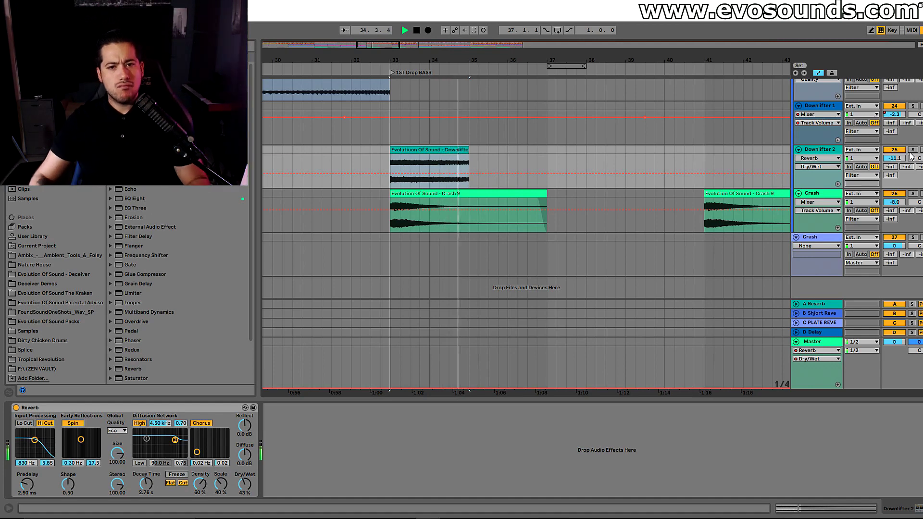
{"action": "key", "text": "space"}
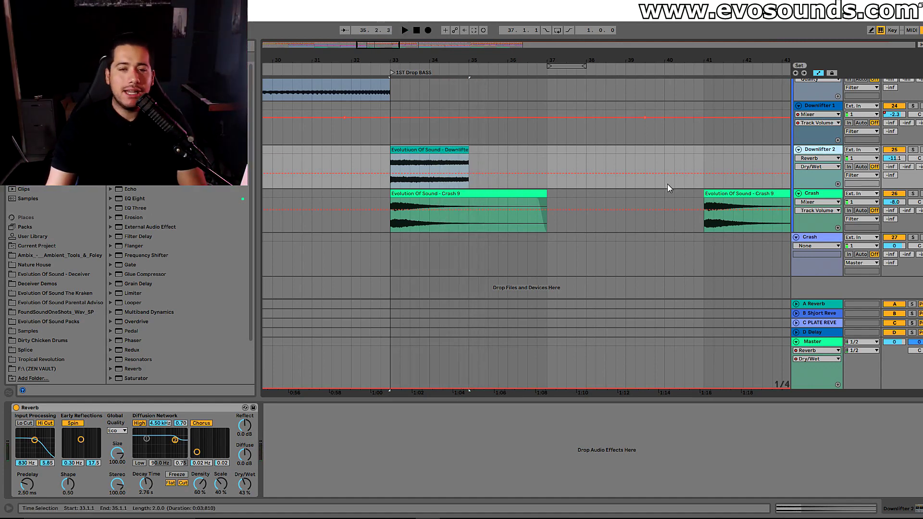
- Audition the soloed Shiba San reference in the first drop, and select its range from 35.1.1 to 37.3.1
{"action": "scroll", "coordinate": [593, 243], "scroll_direction": "up", "scroll_amount": 20}
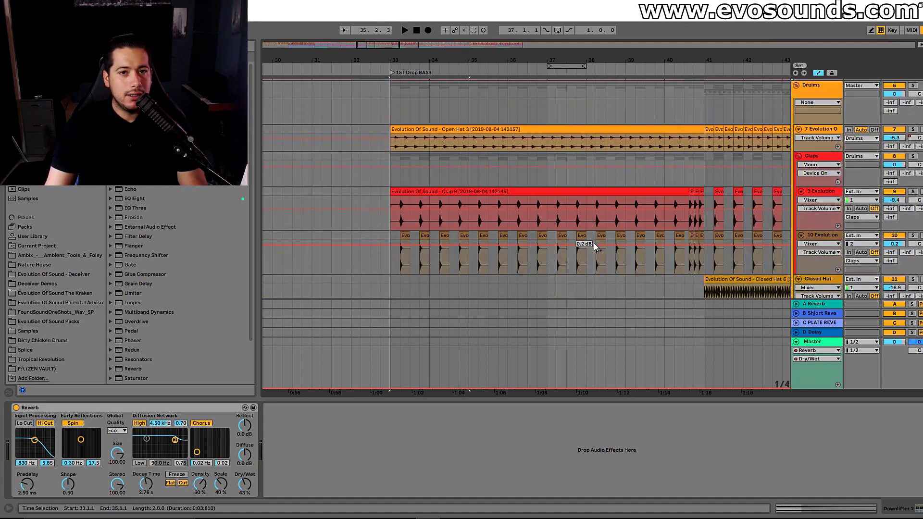
{"action": "scroll", "coordinate": [593, 243], "scroll_direction": "up", "scroll_amount": 6}
{"action": "left_click", "coordinate": [394, 169]}
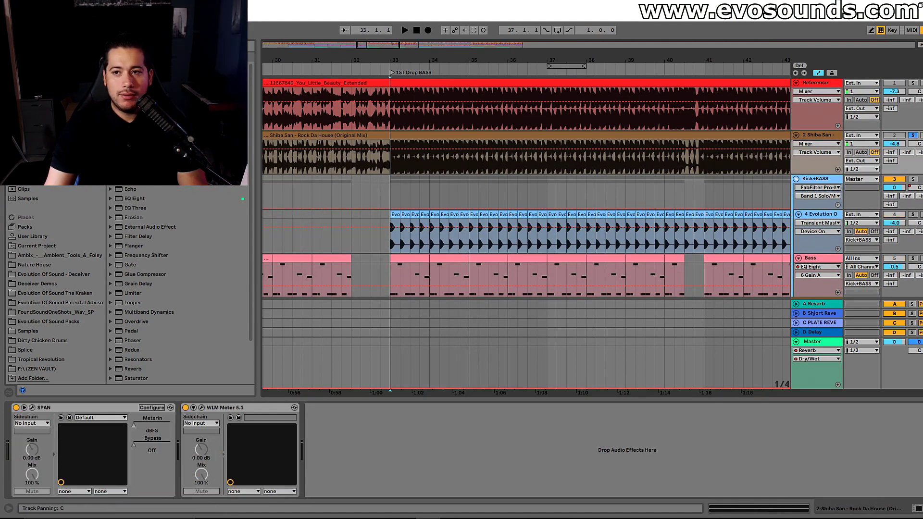
{"action": "key", "text": "space"}
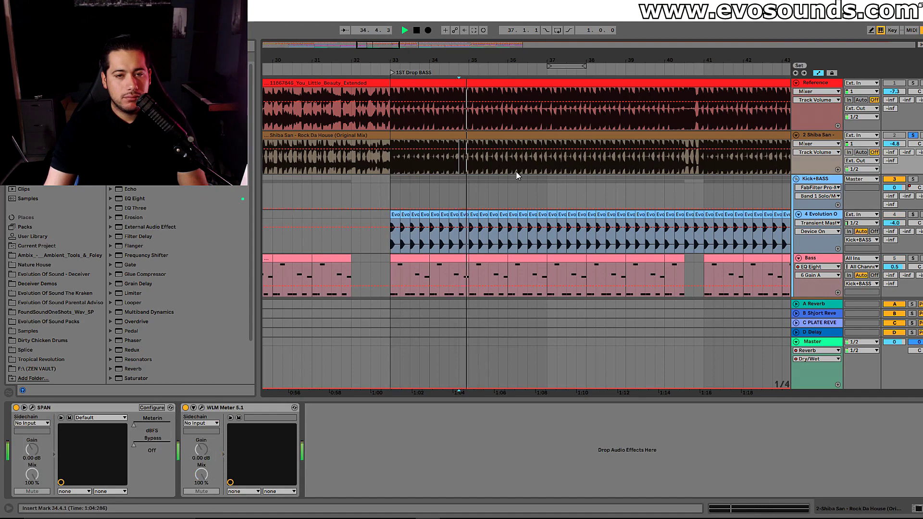
{"action": "key", "text": "space"}
{"action": "left_click_drag", "start_coordinate": [468, 170], "coordinate": [569, 169]}
- Inspect the Downlifter 2 clip at the drop, and play the transition from 32.2.1
{"action": "scroll", "coordinate": [554, 219], "scroll_direction": "down", "scroll_amount": 3}
{"action": "scroll", "coordinate": [555, 222], "scroll_direction": "down", "scroll_amount": 15}
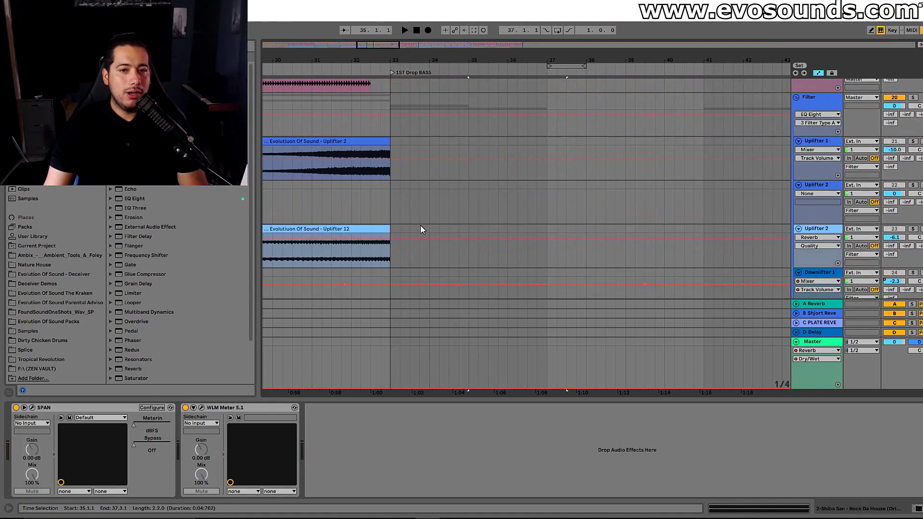
{"action": "scroll", "coordinate": [428, 221], "scroll_direction": "down", "scroll_amount": 5}
{"action": "left_click", "coordinate": [431, 154]}
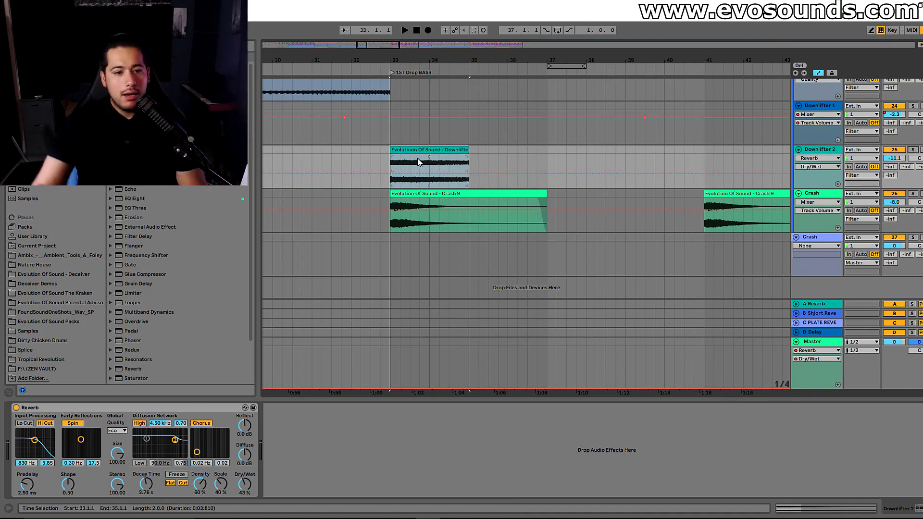
{"action": "left_click", "coordinate": [359, 137]}
{"action": "key", "text": "space"}
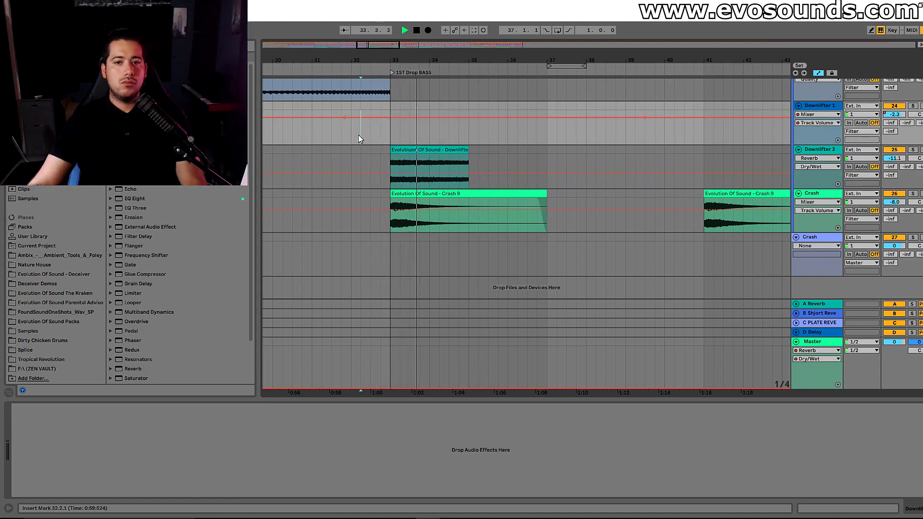
- Shorten the first drop's Crash 9 clip to end at 35.2.1, and listen to the drop's opening bars
{"action": "left_click_drag", "start_coordinate": [547, 195], "coordinate": [475, 200]}
{"action": "left_click_drag", "start_coordinate": [520, 60], "coordinate": [396, 52]}
{"action": "scroll", "coordinate": [397, 192], "scroll_direction": "up", "scroll_amount": 5}
{"action": "scroll", "coordinate": [427, 207], "scroll_direction": "up", "scroll_amount": 10}
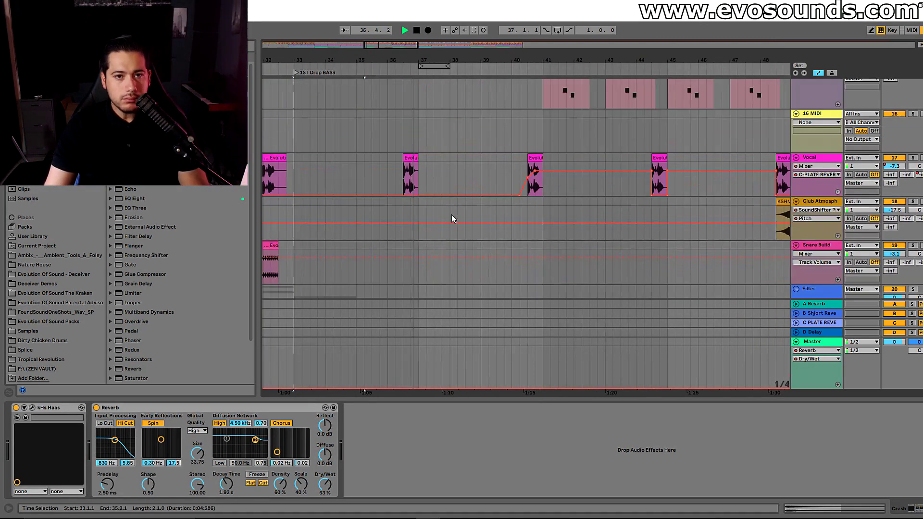
{"action": "key", "text": "space"}
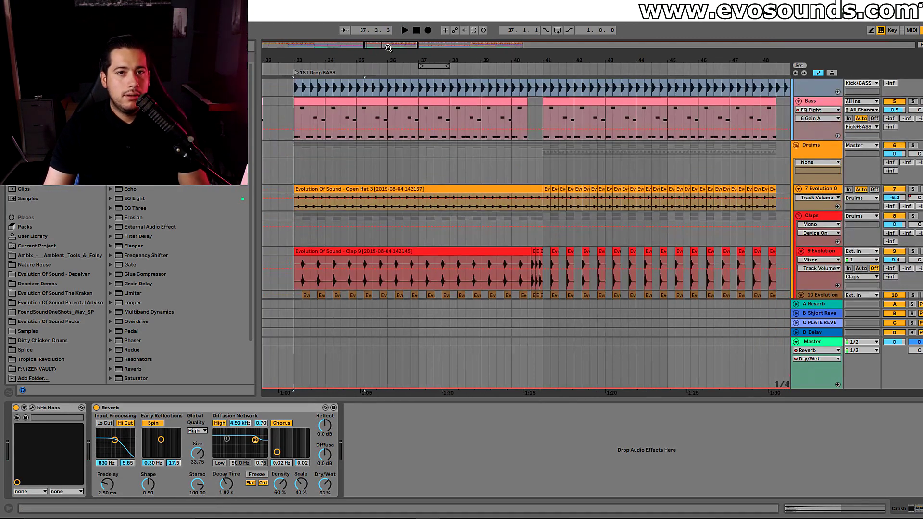
- Inspect the kick track's Auto Filter Frequency automation before bar 41, and place the insert marker at 40.2.1
{"action": "left_click_drag", "start_coordinate": [386, 47], "coordinate": [391, 56]}
{"action": "scroll", "coordinate": [429, 165], "scroll_direction": "up", "scroll_amount": 4}
{"action": "left_click", "coordinate": [444, 225]}
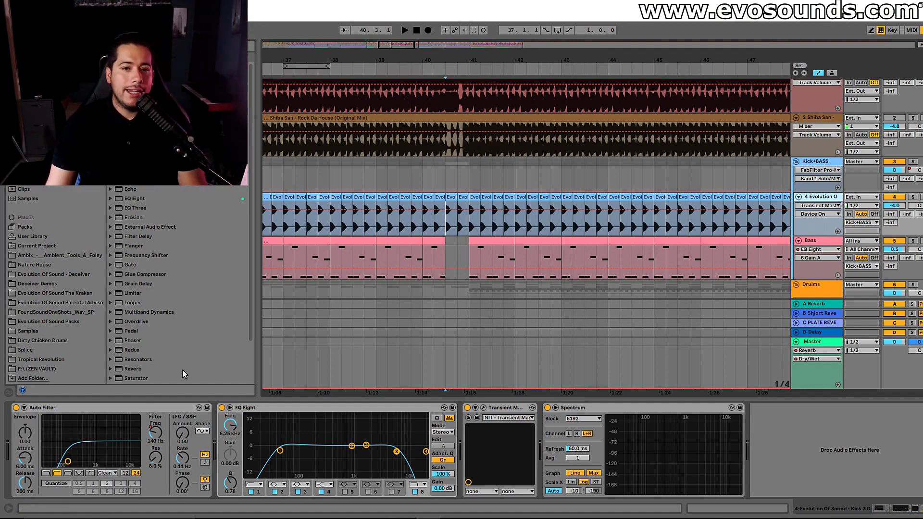
{"action": "left_click", "coordinate": [435, 225]}
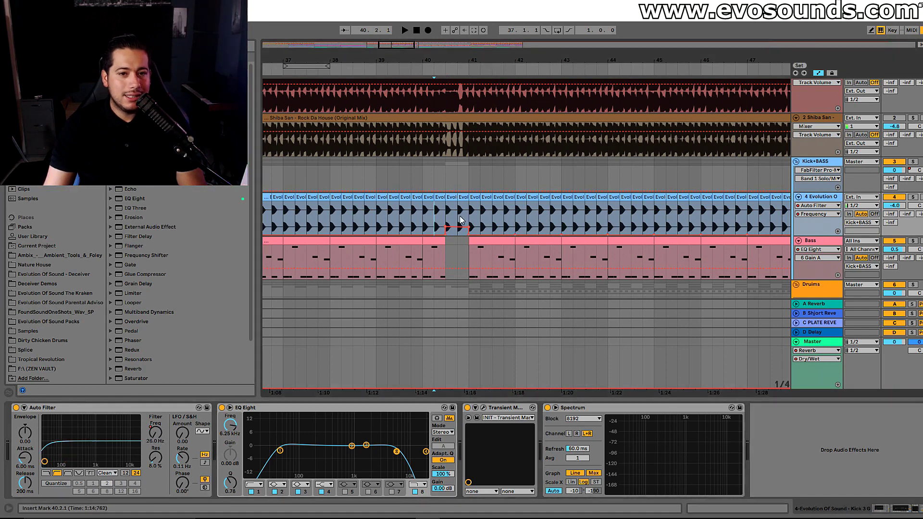
- Compare both reference tracks' fills just before bar 41 with the kick's fill, and play the passage from 40.1.1
{"action": "left_click_drag", "start_coordinate": [446, 148], "coordinate": [471, 154]}
{"action": "key", "text": "Up"}
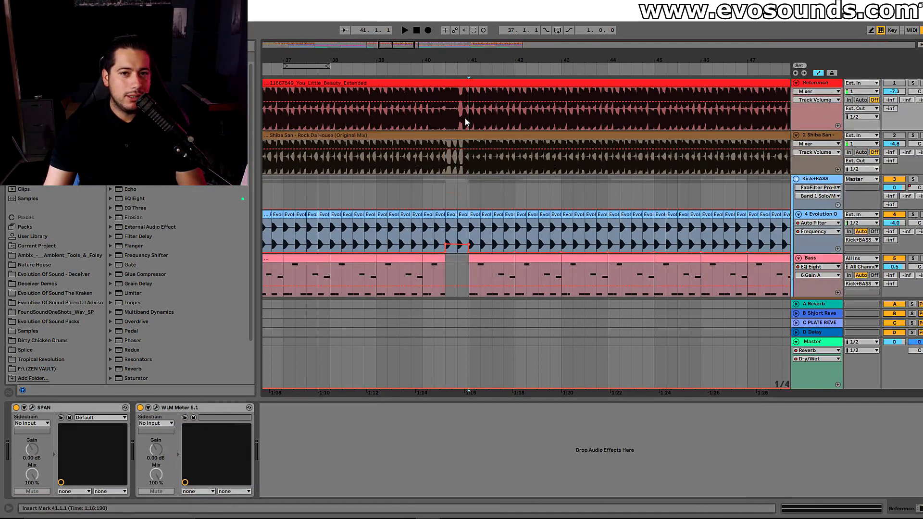
{"action": "scroll", "coordinate": [441, 150], "scroll_direction": "down", "scroll_amount": 3}
{"action": "left_click", "coordinate": [426, 150]}
{"action": "key", "text": "space"}
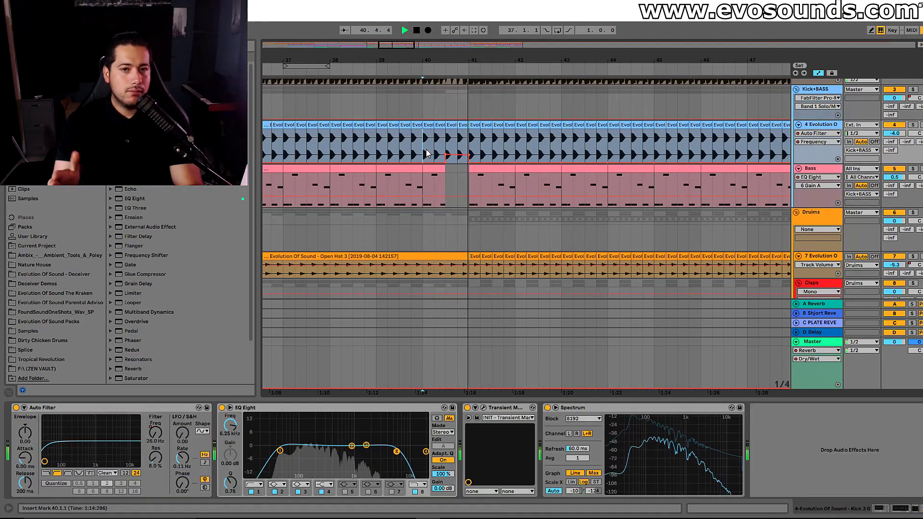
- Solo the kick track to audition its filtered fill from 40.3.1 and 40.1.1, and replay it unsoloed in the full mix
{"action": "left_click", "coordinate": [913, 124]}
{"action": "left_click", "coordinate": [449, 144]}
{"action": "key", "text": "space"}
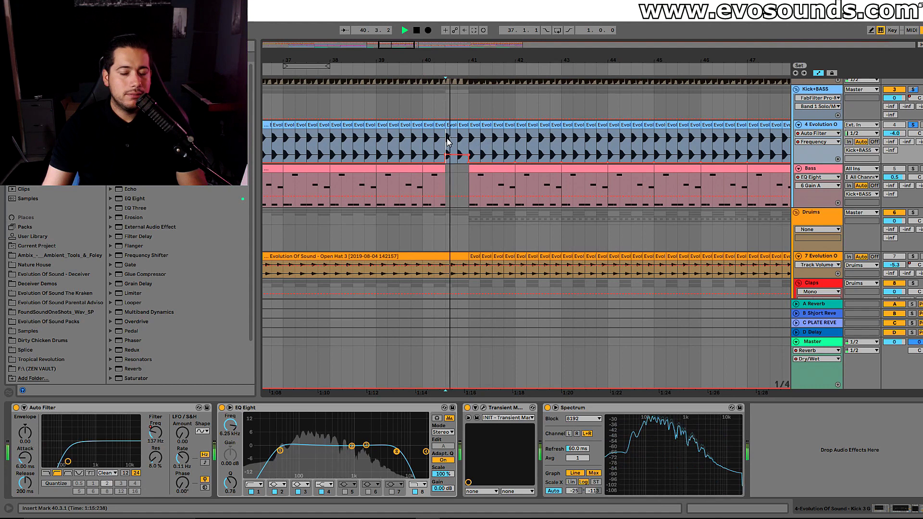
{"action": "left_click", "coordinate": [426, 142]}
{"action": "key", "text": "space"}
{"action": "key", "text": "space"}
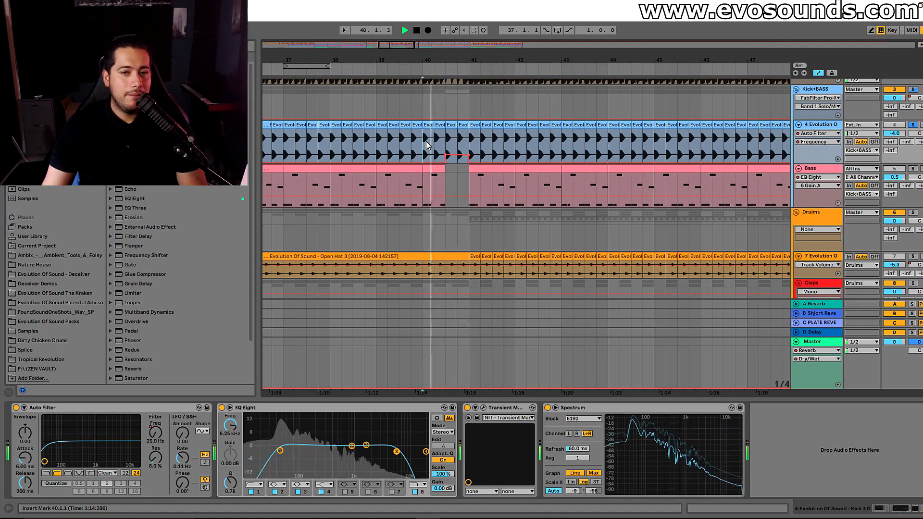
{"action": "key", "text": "space"}
{"action": "key", "text": "space"}
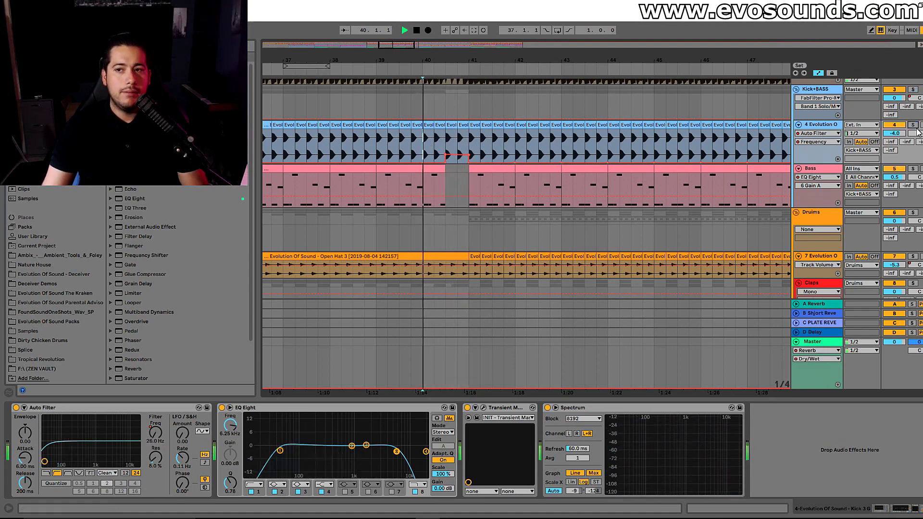
- Locate the vocal clip leading into bar 41 during playback, and solo the Vocal track
{"action": "scroll", "coordinate": [474, 184], "scroll_direction": "down", "scroll_amount": 1}
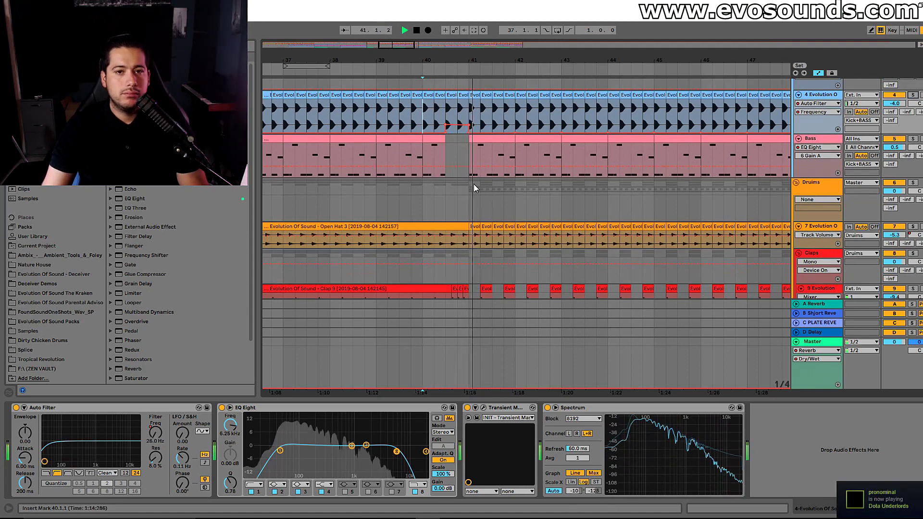
{"action": "scroll", "coordinate": [478, 192], "scroll_direction": "down", "scroll_amount": 3}
{"action": "scroll", "coordinate": [479, 192], "scroll_direction": "down", "scroll_amount": 8}
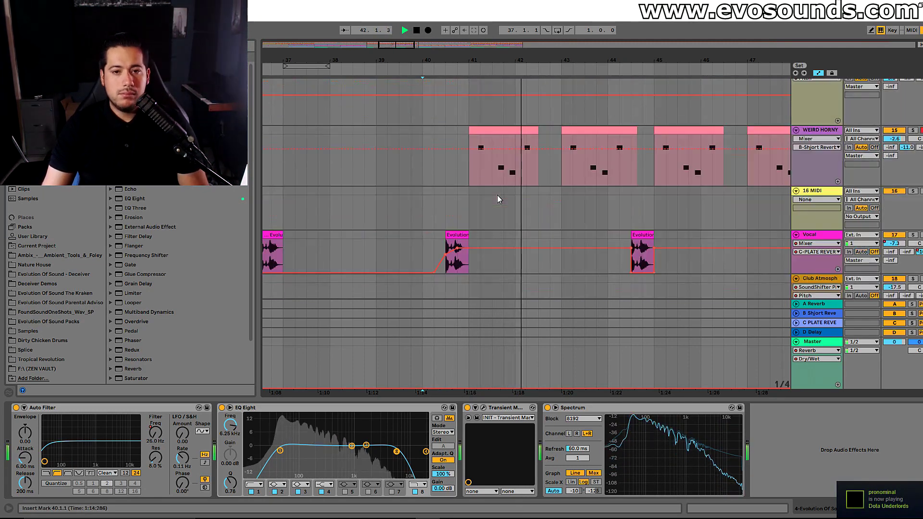
{"action": "left_click_drag", "start_coordinate": [620, 399], "coordinate": [634, 453]}
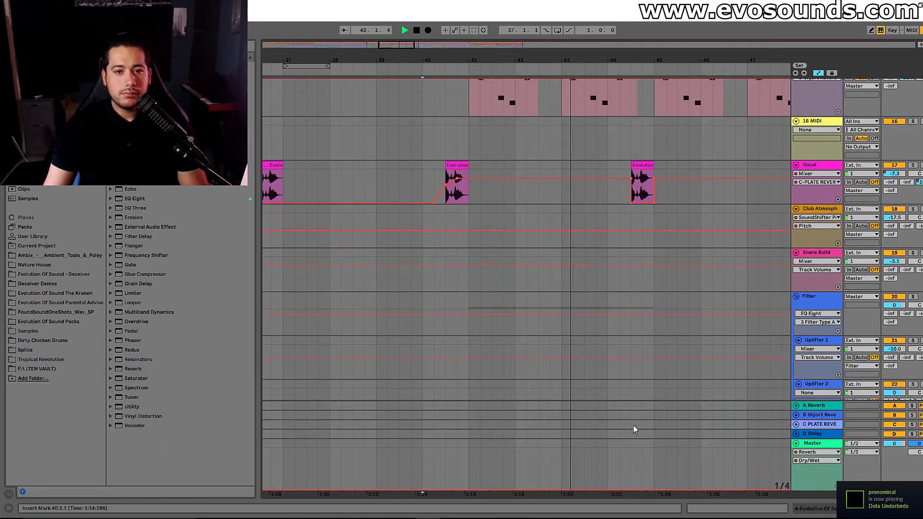
{"action": "scroll", "coordinate": [521, 307], "scroll_direction": "up", "scroll_amount": 4}
{"action": "scroll", "coordinate": [522, 311], "scroll_direction": "up", "scroll_amount": 2}
{"action": "left_click", "coordinate": [748, 356]}
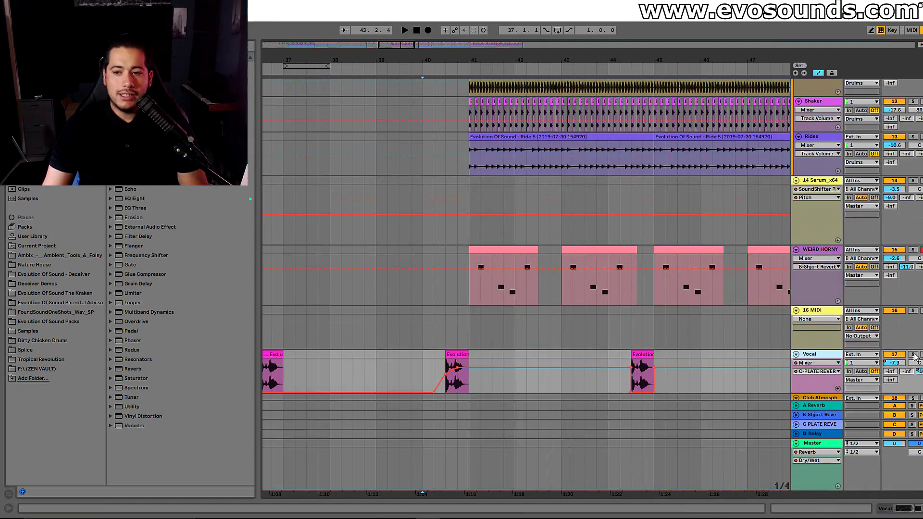
- Collapse the Kick+BASS group in the mixer, and show the C PLATE REVERB return's device chain
{"action": "key", "text": "Tab"}
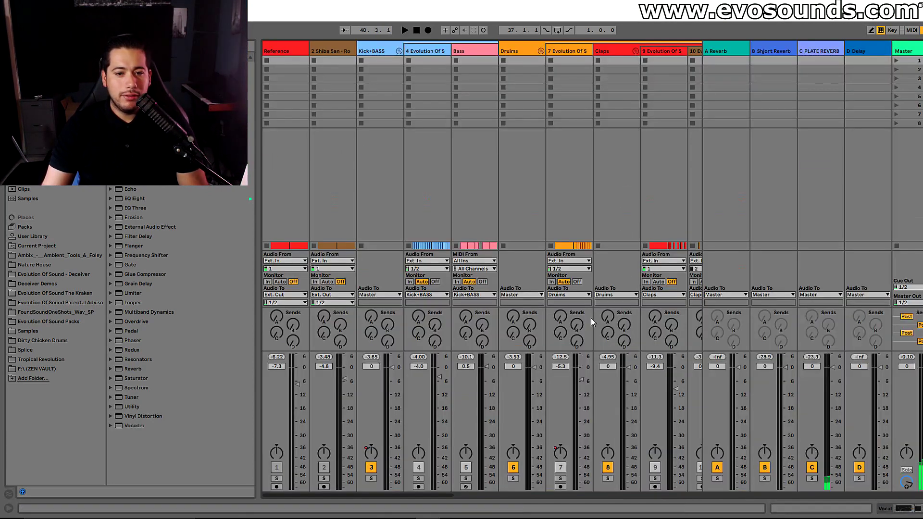
{"action": "left_click", "coordinate": [399, 51]}
{"action": "left_click", "coordinate": [828, 56]}
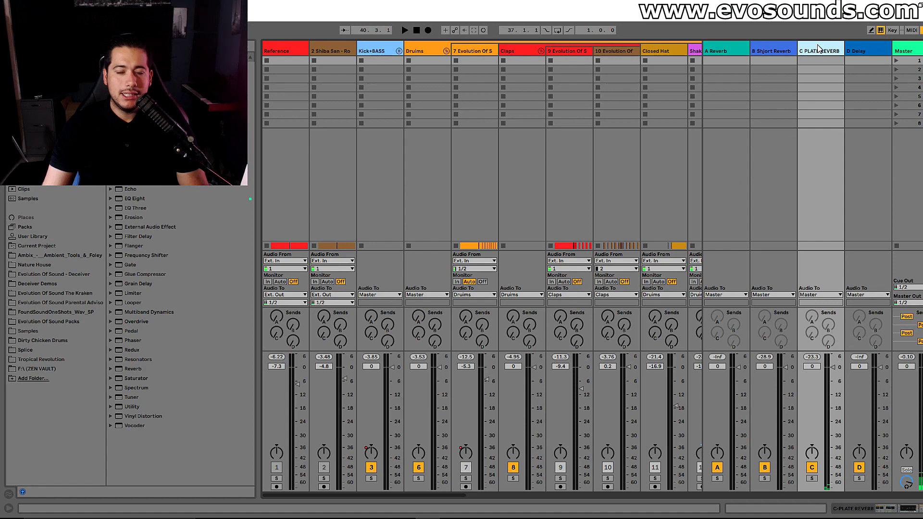
{"action": "double_click", "coordinate": [819, 49]}
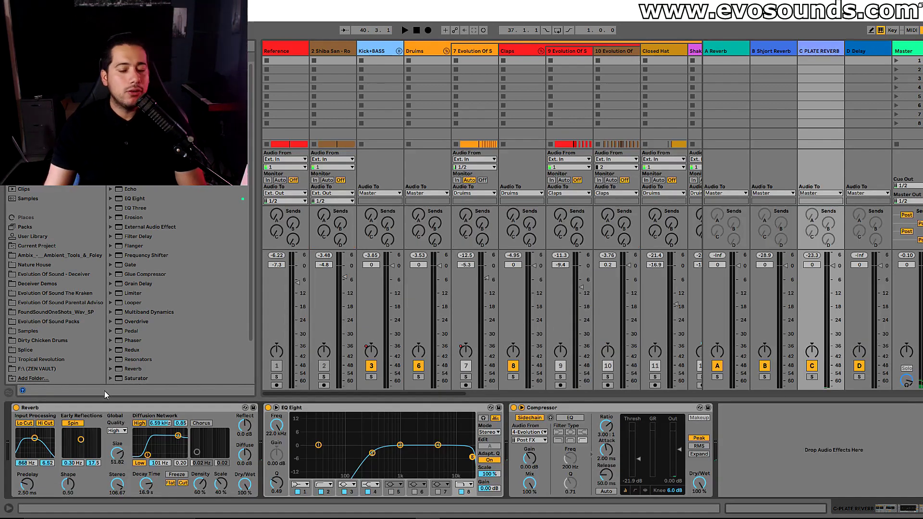
- Audition the soloed vocal through the plate reverb, and check its send level and the Reverb's Dry/Wet amount
{"action": "key", "text": "Tab"}
{"action": "key", "text": "space"}
{"action": "key", "text": "Tab"}
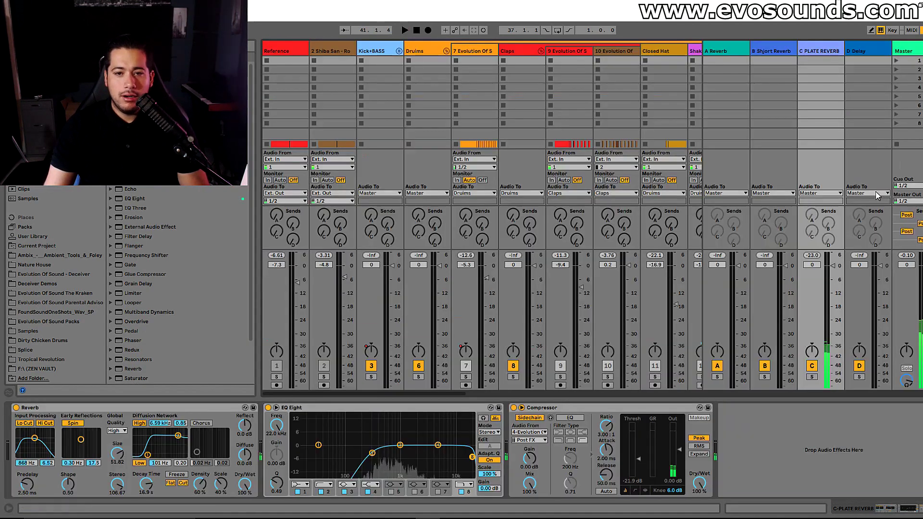
{"action": "left_click_drag", "start_coordinate": [435, 393], "coordinate": [566, 394]}
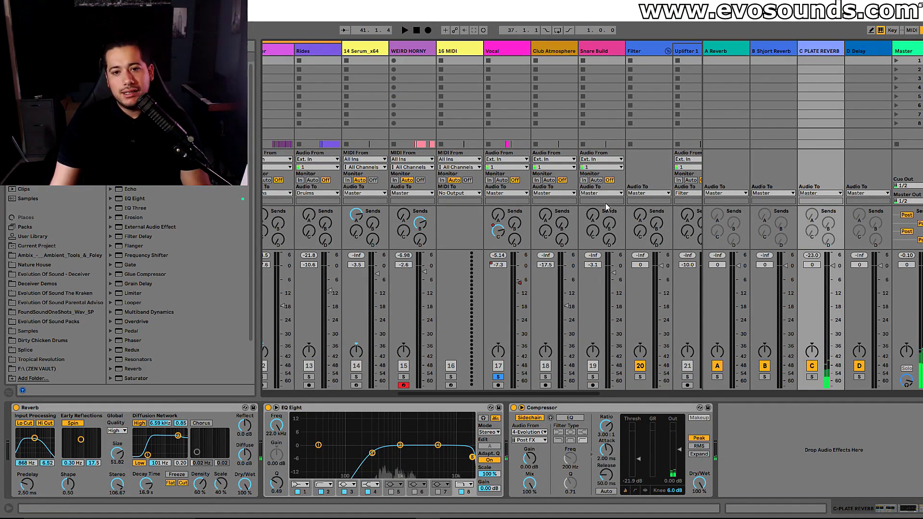
{"action": "left_click", "coordinate": [817, 54]}
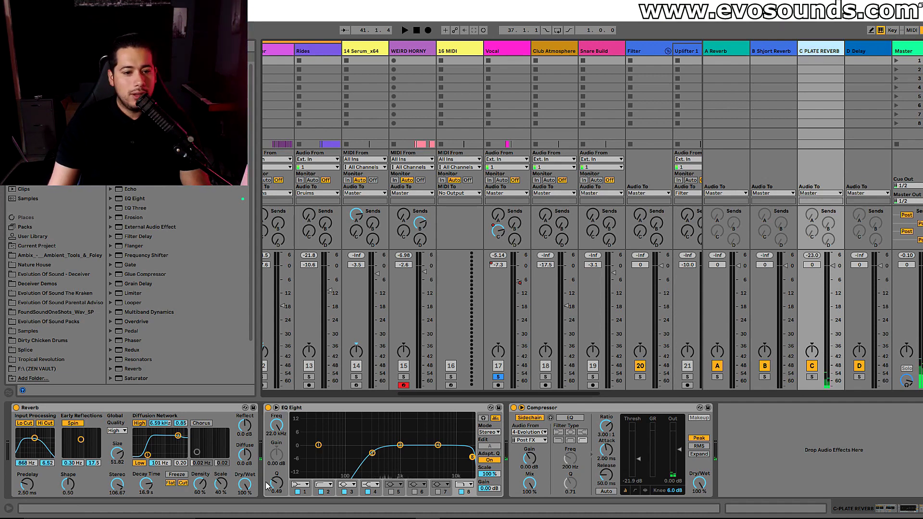
{"action": "mouse_move", "coordinate": [244, 484]}
{"action": "left_mouse_down"}
{"action": "mouse_move", "coordinate": [245, 505]}
{"action": "mouse_move", "coordinate": [242, 486]}
{"action": "left_mouse_up"}
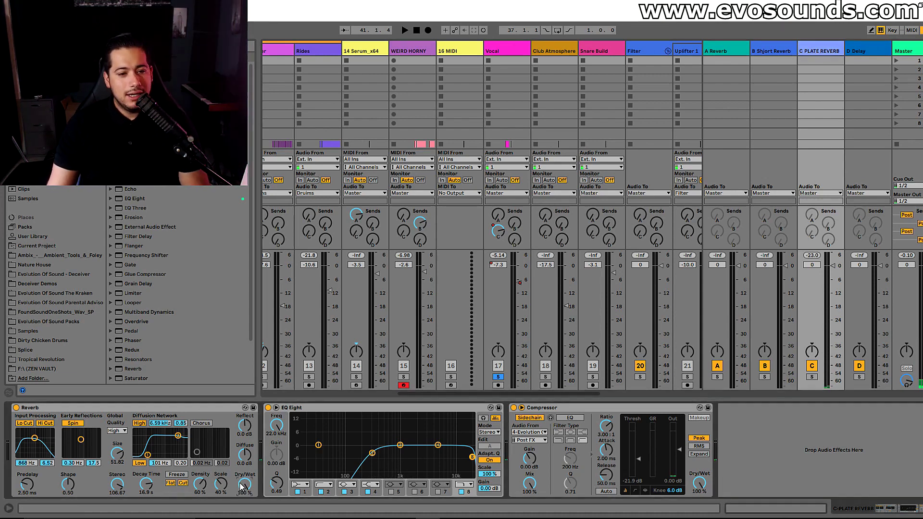
- Play the soloed vocal fill from 40.3.1, and replay it unsoloed in the full mix from 40.2.1
{"action": "key", "text": "Tab"}
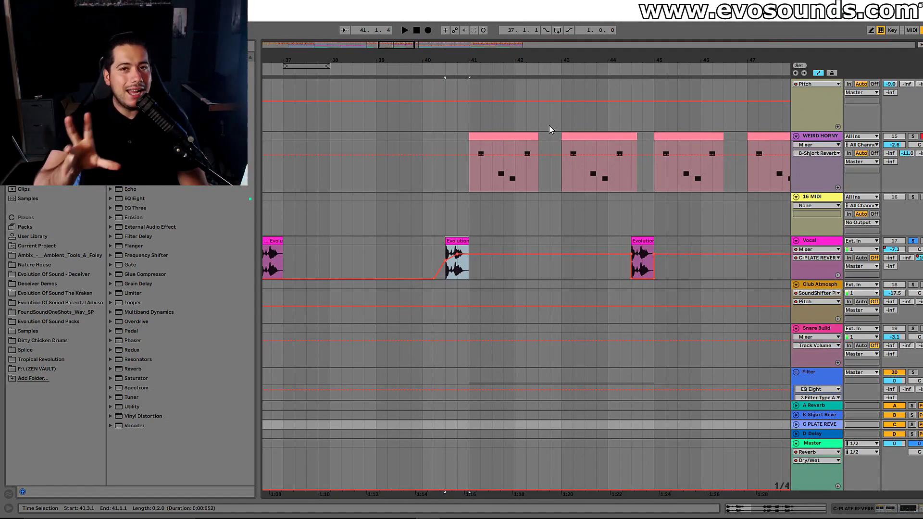
{"action": "left_click", "coordinate": [445, 255]}
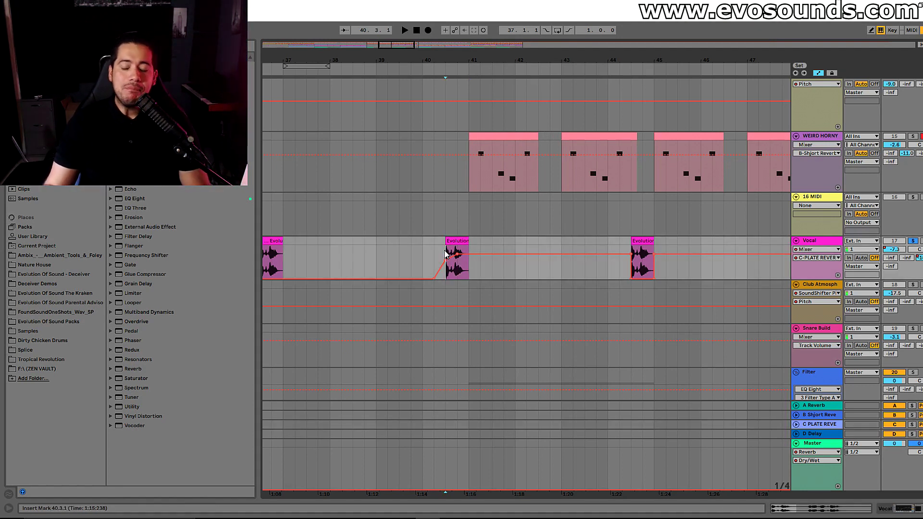
{"action": "key", "text": "space"}
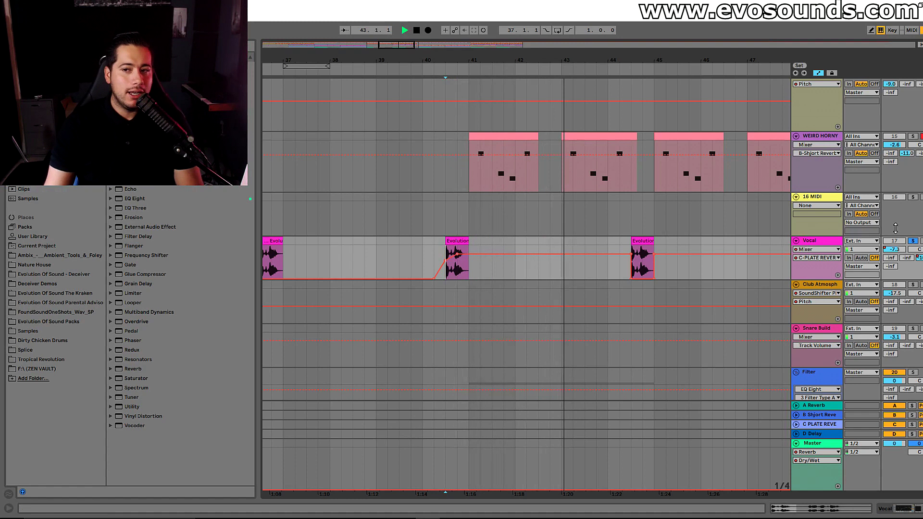
{"action": "key", "text": "space"}
{"action": "left_click", "coordinate": [438, 224]}
{"action": "key", "text": "space"}
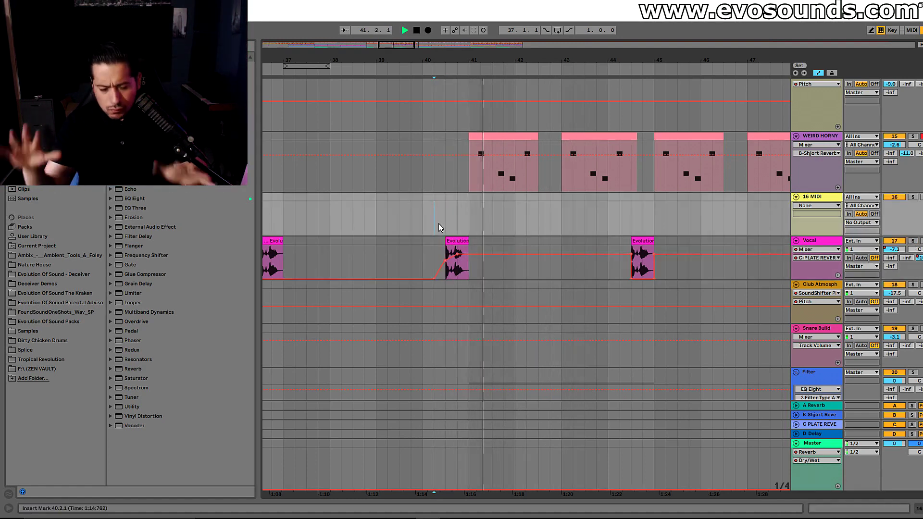
- Raise the WEIRD HORNY track's volume to -2.2 dB and its B send to -10.0 dB, and solo the track
{"action": "left_click_drag", "start_coordinate": [404, 45], "coordinate": [412, 46]}
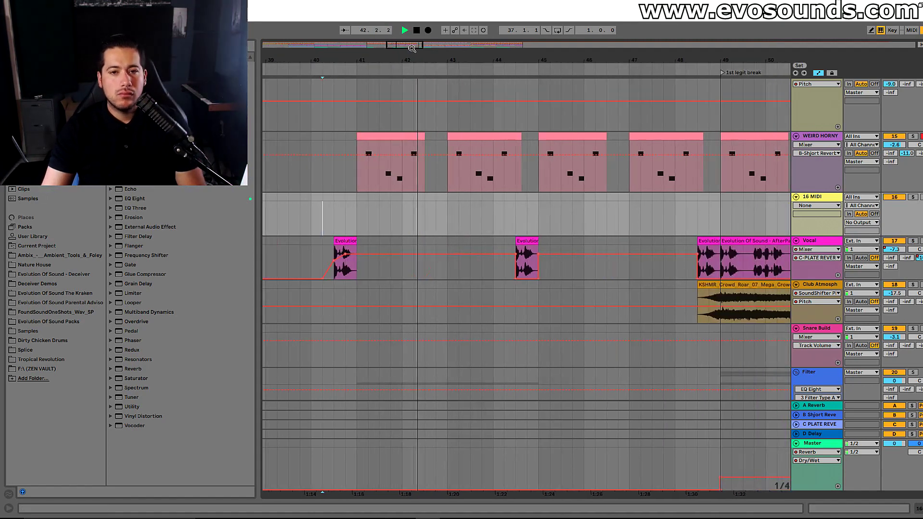
{"action": "left_click_drag", "start_coordinate": [894, 144], "coordinate": [894, 142]}
{"action": "double_click", "coordinate": [819, 136]}
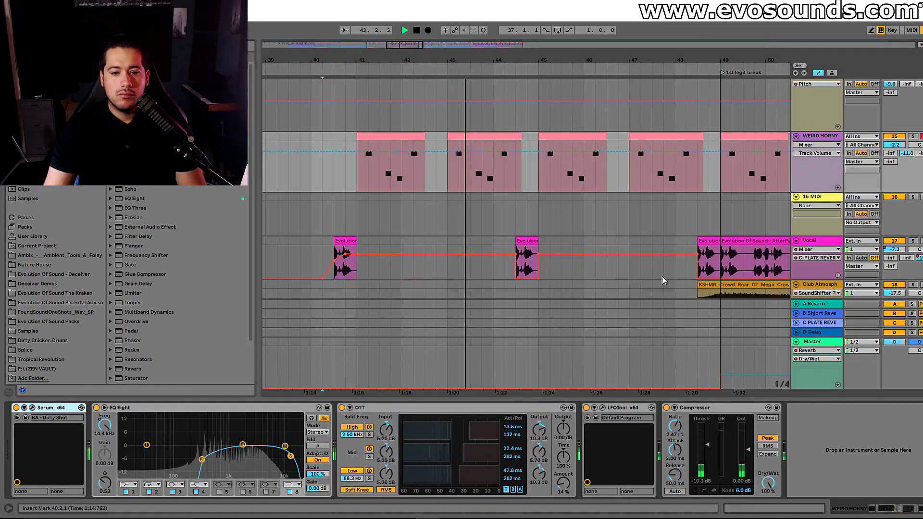
{"action": "key", "text": "Tab"}
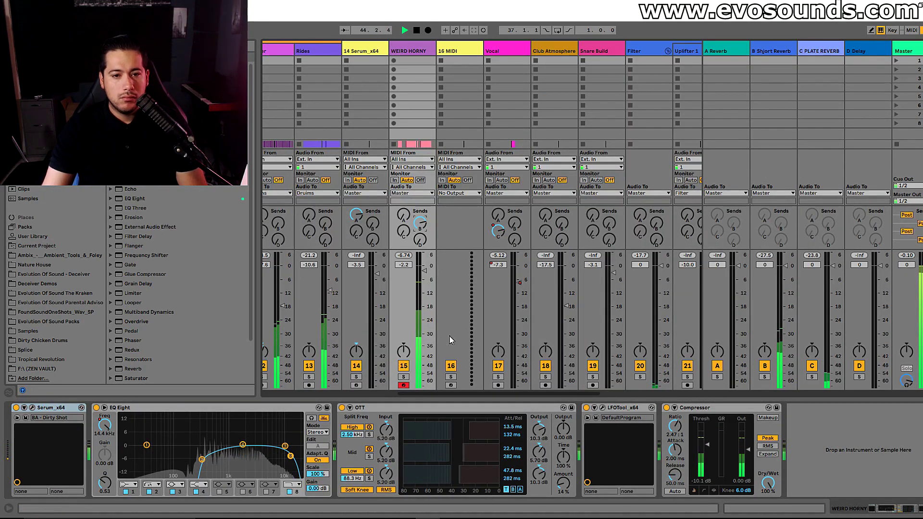
{"action": "left_click", "coordinate": [403, 376]}
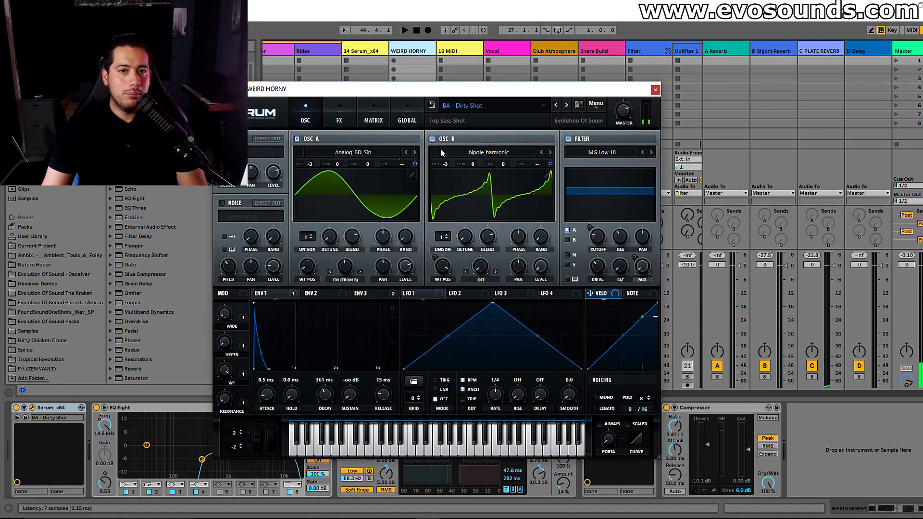
- Inspect the WEIRD HORNY track's Dirty Shot patch in Serum, and audition the soloed synth from 41.1.1
{"action": "left_click_drag", "start_coordinate": [598, 94], "coordinate": [435, 106]}
{"action": "left_click", "coordinate": [494, 105]}
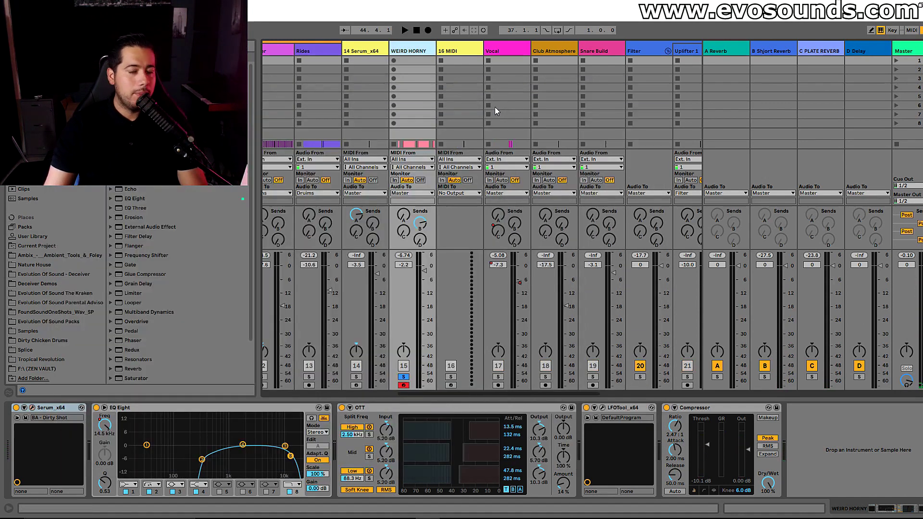
{"action": "key", "text": "Tab"}
{"action": "scroll", "coordinate": [527, 220], "scroll_direction": "up", "scroll_amount": 1}
{"action": "scroll", "coordinate": [526, 224], "scroll_direction": "up", "scroll_amount": 1}
{"action": "left_click", "coordinate": [362, 236]}
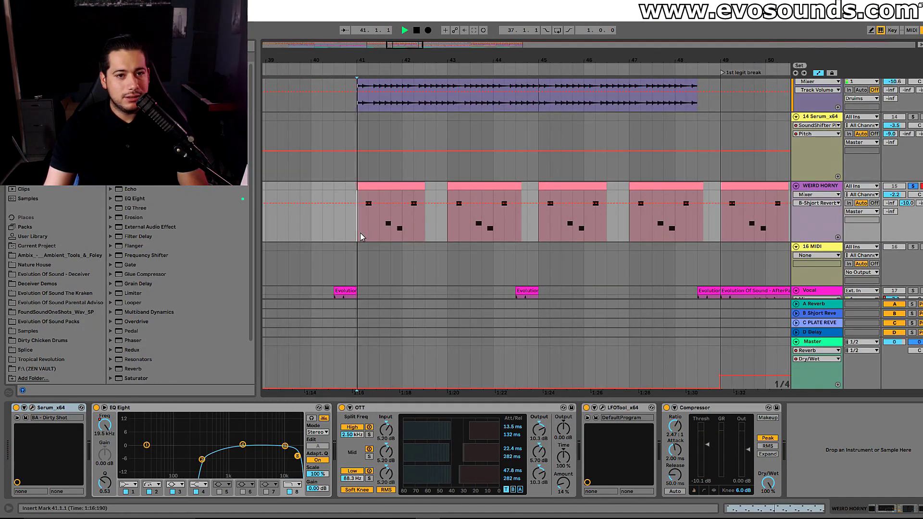
{"action": "key", "text": "space"}
- Bypass the OTT, EQ Eight and Compressor on the WEIRD HORNY track while auditioning the synth
{"action": "left_click", "coordinate": [341, 407]}
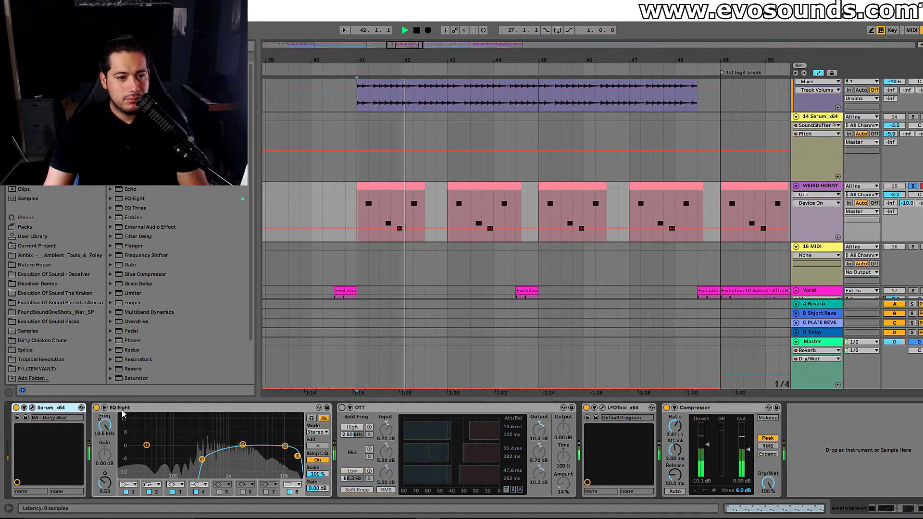
{"action": "key", "text": "space"}
{"action": "left_click", "coordinate": [97, 408]}
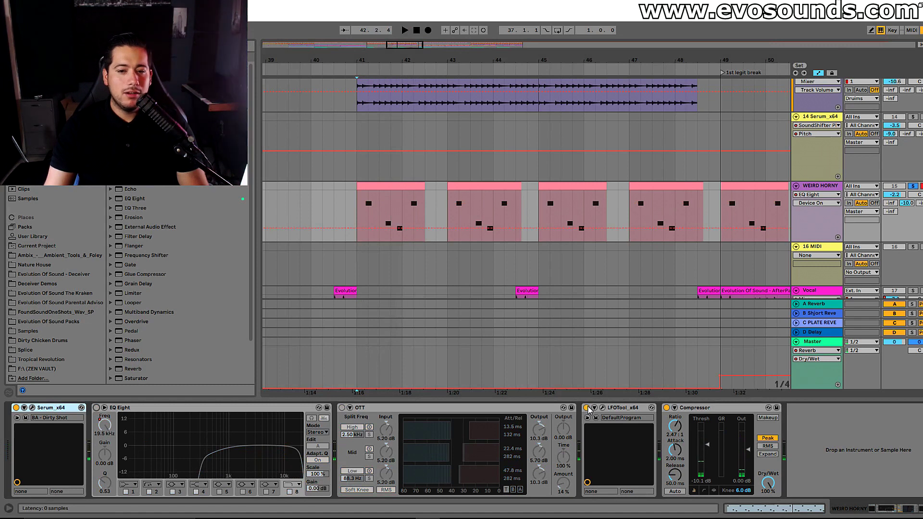
{"action": "left_click", "coordinate": [666, 408]}
- Re-enable EQ Eight with its low-cut band at 337 Hz, and re-enable OTT while auditioning the synth
{"action": "key", "text": "space"}
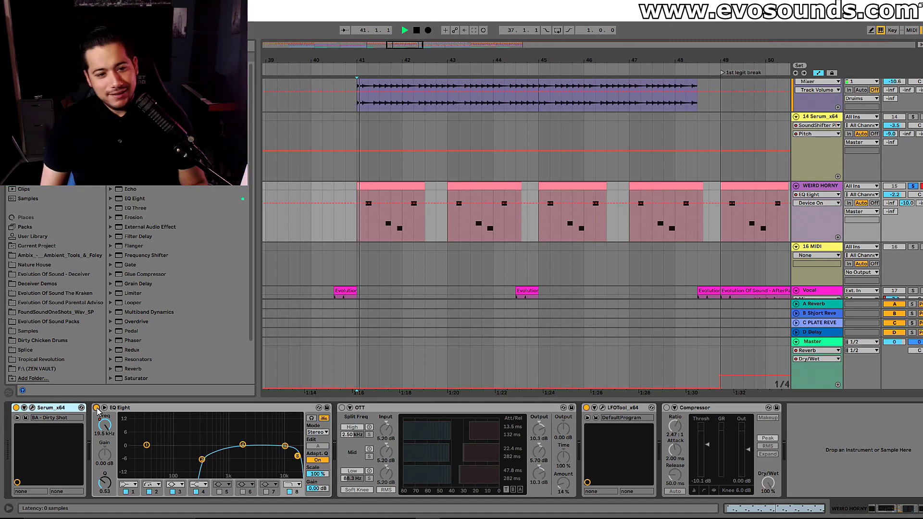
{"action": "key", "text": "space"}
{"action": "left_click", "coordinate": [202, 459]}
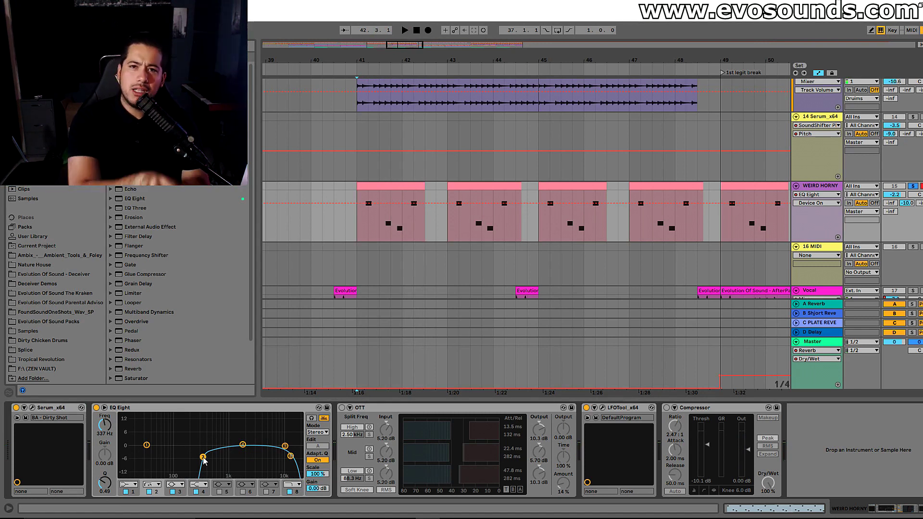
{"action": "key", "text": "space"}
{"action": "left_click", "coordinate": [342, 407]}
{"action": "key", "text": "space"}
- Inspect the synth's volume shape in LFOTool, and re-enable the Compressor to audition the full device chain
{"action": "left_click", "coordinate": [603, 409]}
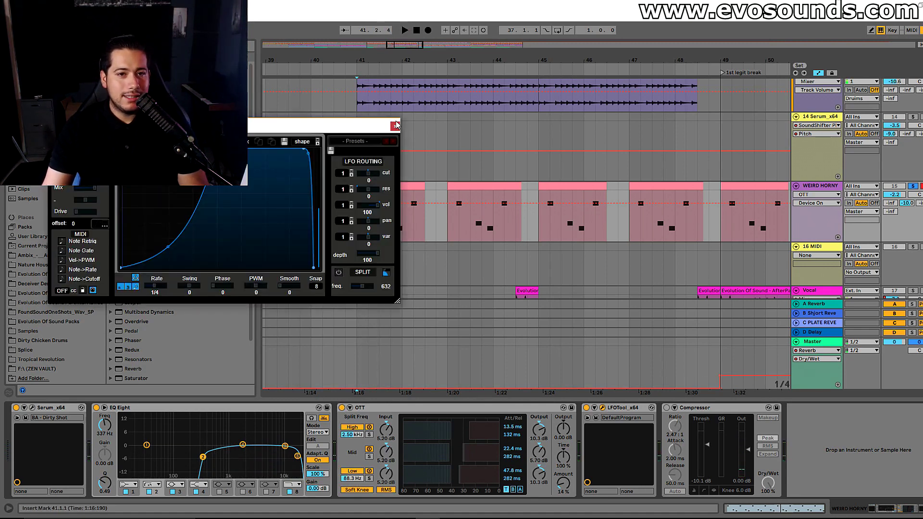
{"action": "left_click", "coordinate": [395, 126]}
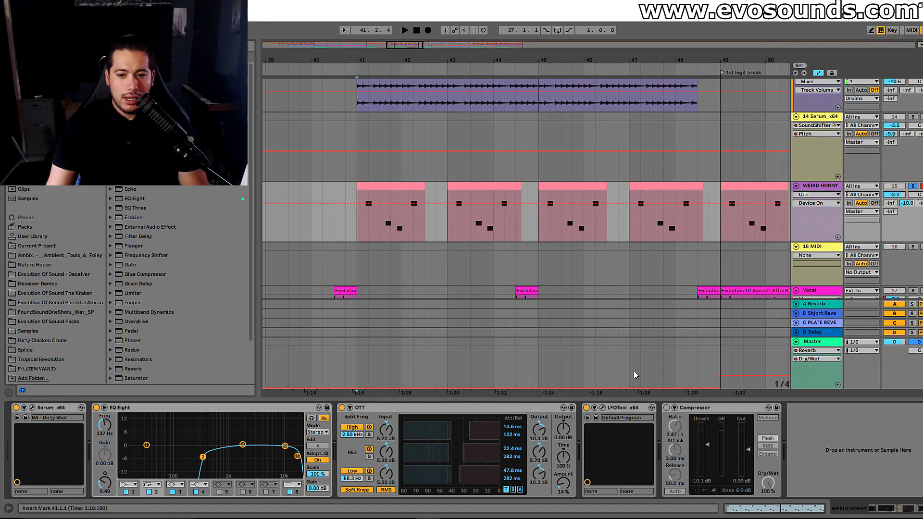
{"action": "left_click", "coordinate": [666, 407]}
{"action": "key", "text": "space"}
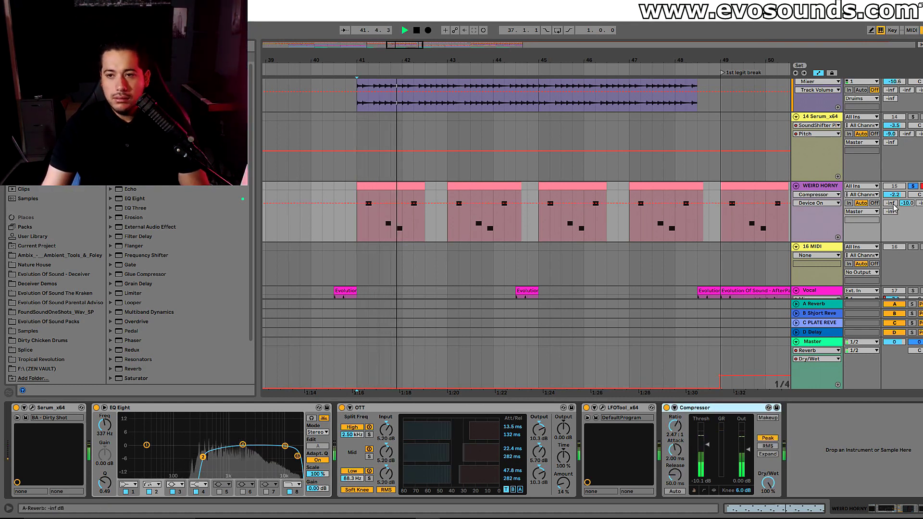
{"action": "key", "text": "space"}
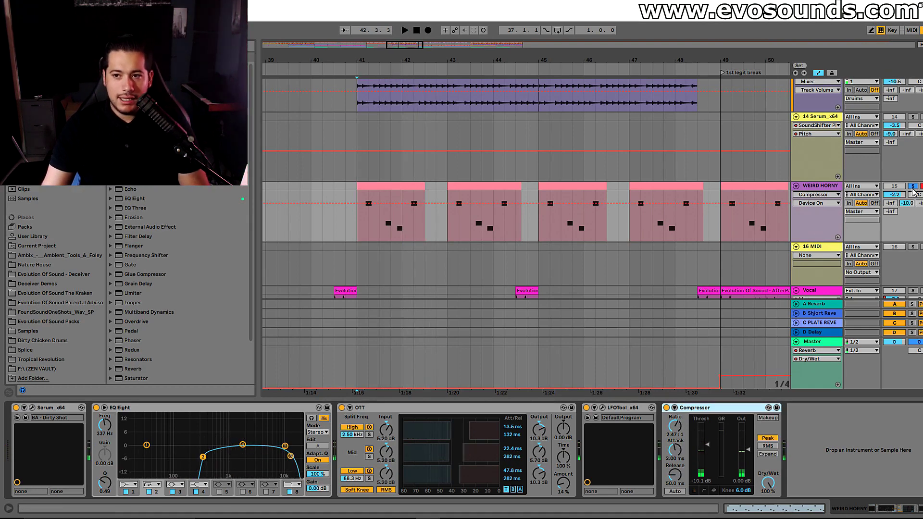
{"action": "scroll", "coordinate": [412, 120], "scroll_direction": "up", "scroll_amount": 10}
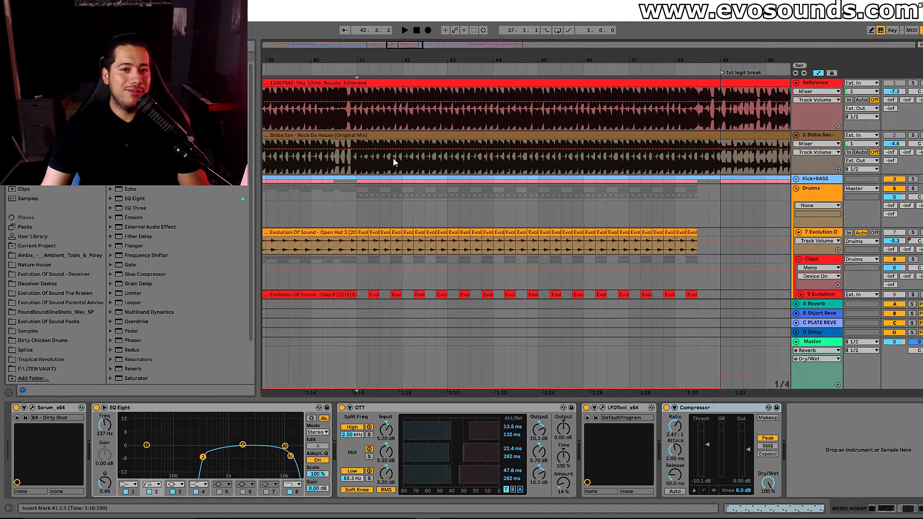
- Unfold the Kick+BASS group, select the bass from 41.1.1 to 42.1.1, and audition the soloed bass while scanning the drum tracks
{"action": "scroll", "coordinate": [734, 152], "scroll_direction": "down", "scroll_amount": 3}
{"action": "left_click", "coordinate": [796, 100]}
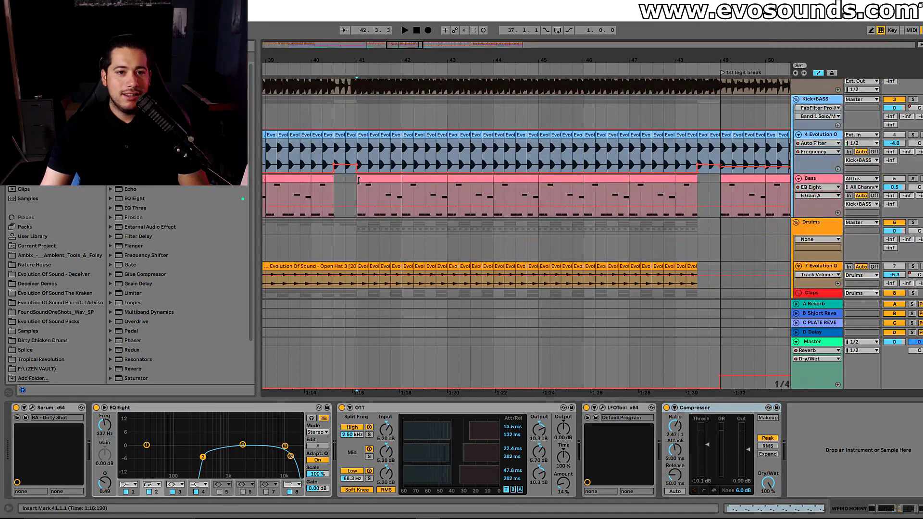
{"action": "left_click", "coordinate": [370, 188]}
{"action": "left_click_drag", "start_coordinate": [410, 397], "coordinate": [606, 480]}
{"action": "scroll", "coordinate": [829, 289], "scroll_direction": "down", "scroll_amount": 6}
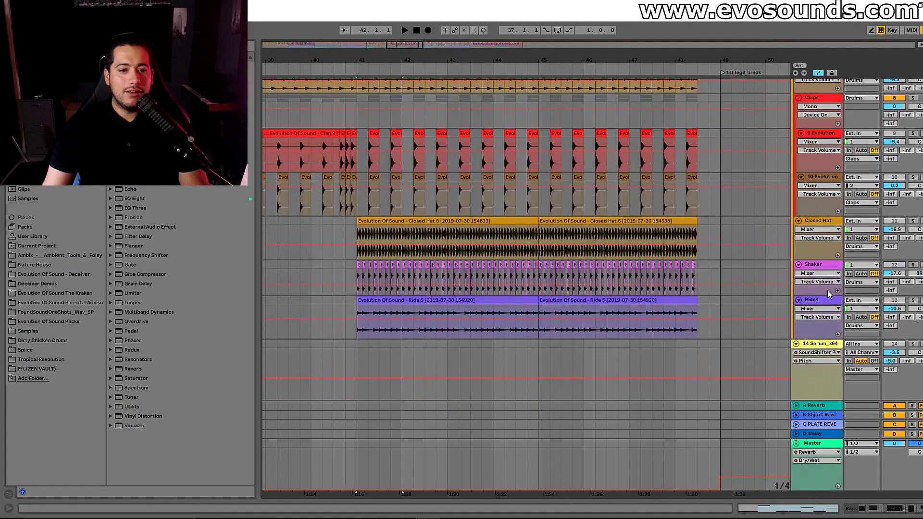
{"action": "scroll", "coordinate": [845, 295], "scroll_direction": "down", "scroll_amount": 1}
{"action": "scroll", "coordinate": [845, 296], "scroll_direction": "up", "scroll_amount": 8}
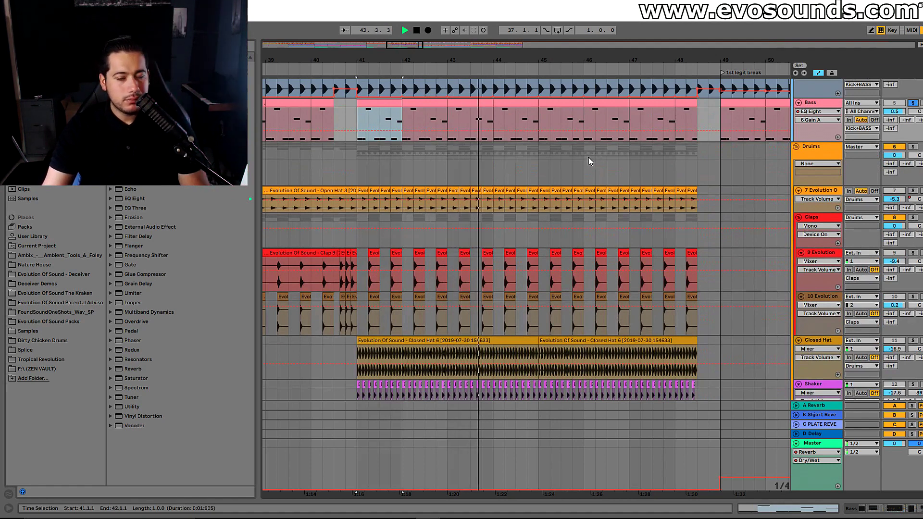
{"action": "key", "text": "space"}
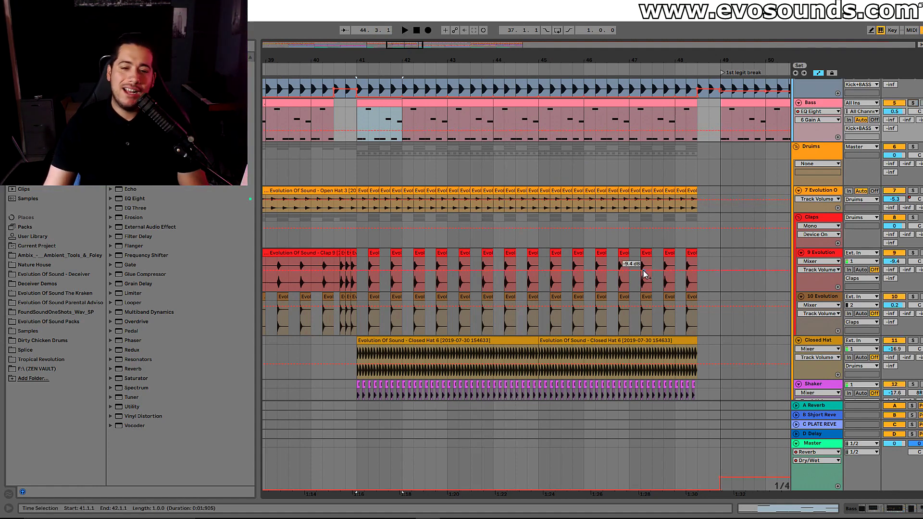
- Play the drop from 40.4.1 into the 1st legit break while reviewing the clap, hat, shaker, ride and WEIRD HORNY tracks
{"action": "scroll", "coordinate": [400, 308], "scroll_direction": "down", "scroll_amount": 5}
{"action": "left_click", "coordinate": [347, 304]}
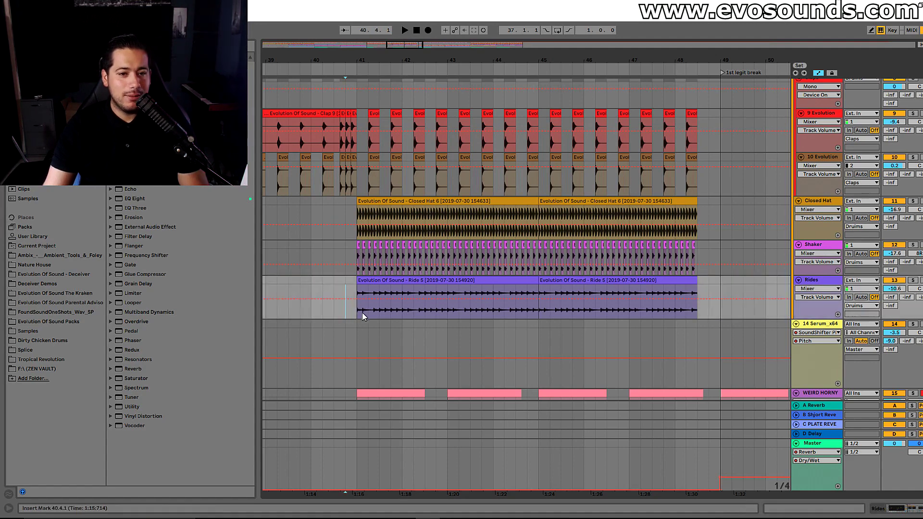
{"action": "scroll", "coordinate": [362, 314], "scroll_direction": "down", "scroll_amount": 8}
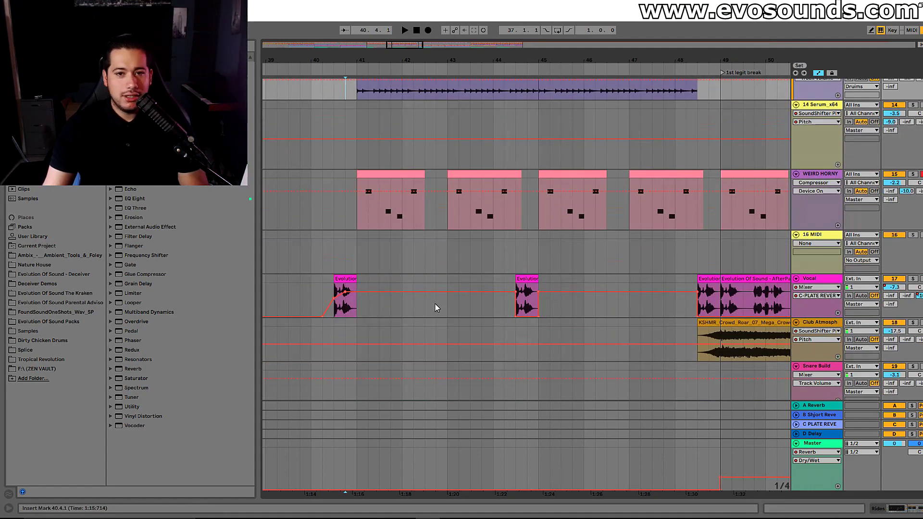
{"action": "scroll", "coordinate": [435, 304], "scroll_direction": "up", "scroll_amount": 8}
{"action": "scroll", "coordinate": [559, 295], "scroll_direction": "up", "scroll_amount": 3}
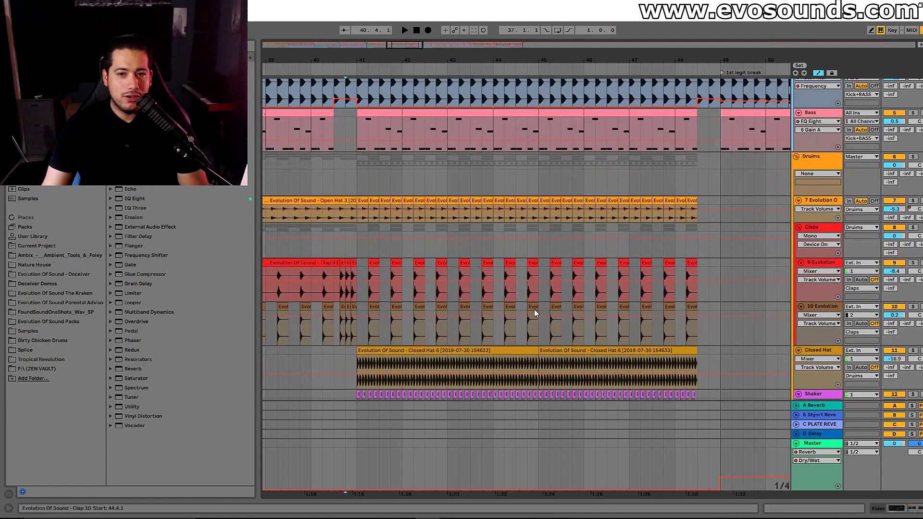
{"action": "scroll", "coordinate": [527, 304], "scroll_direction": "down", "scroll_amount": 4}
{"action": "key", "text": "space"}
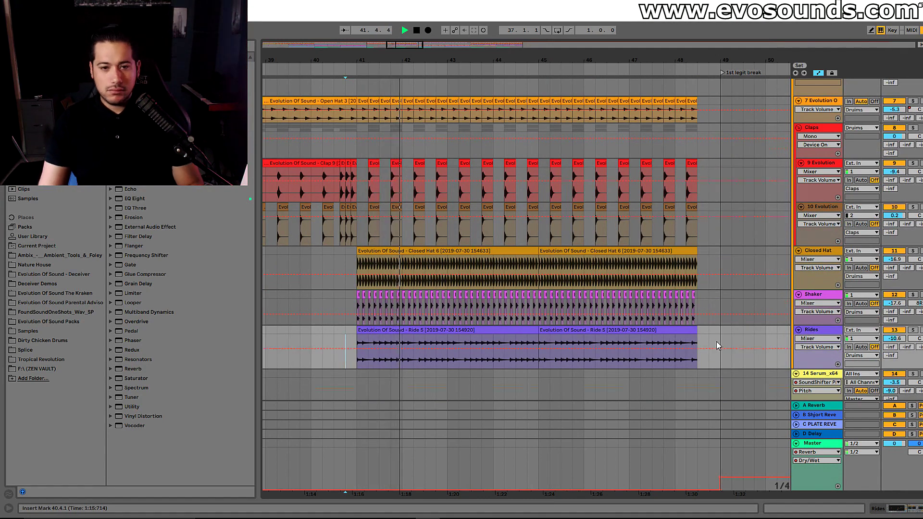
{"action": "scroll", "coordinate": [682, 347], "scroll_direction": "down", "scroll_amount": 3}
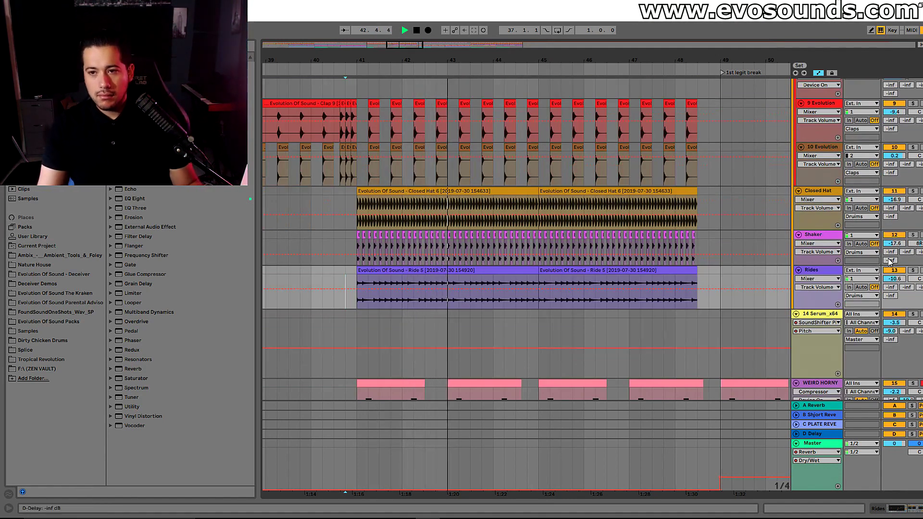
{"action": "scroll", "coordinate": [797, 297], "scroll_direction": "down", "scroll_amount": 3}
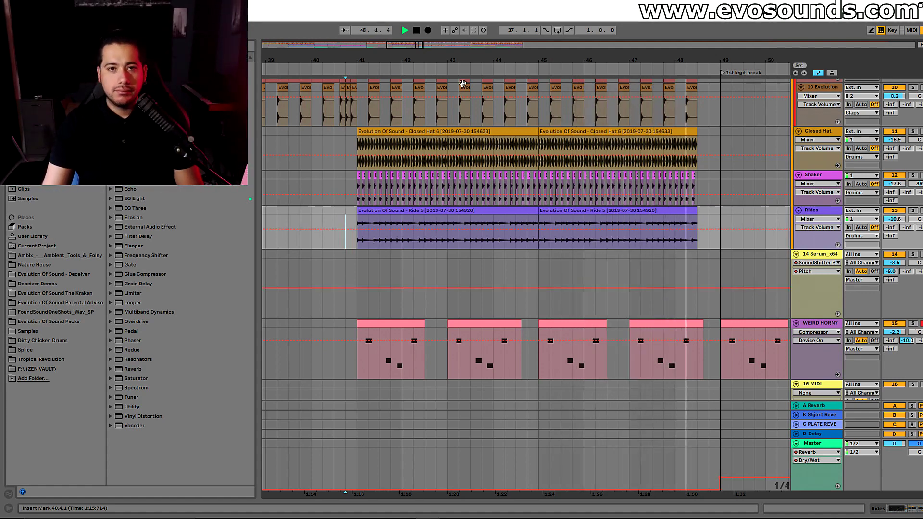
{"action": "left_click_drag", "start_coordinate": [414, 46], "coordinate": [426, 46]}
{"action": "scroll", "coordinate": [524, 117], "scroll_direction": "up", "scroll_amount": 6}
{"action": "key", "text": "space"}
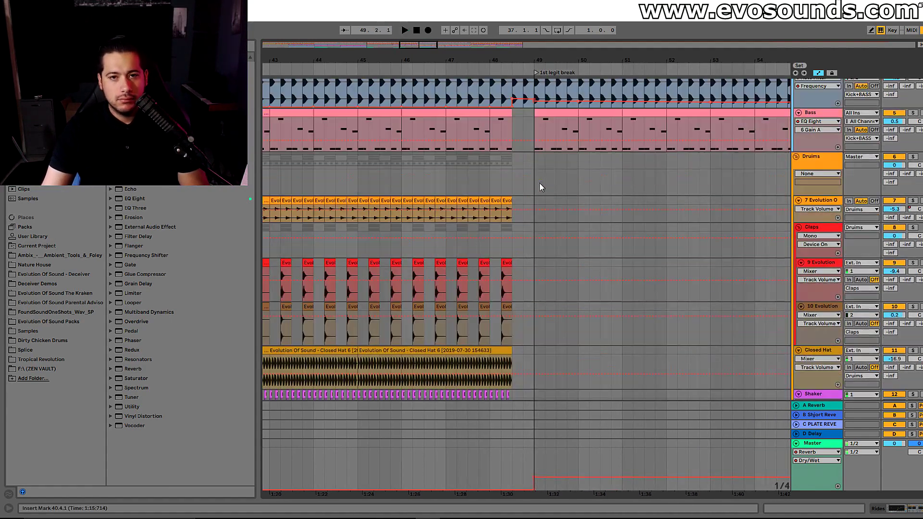
- Select the kick from 49.1.1 to 57.2.1, show its device chain, and audition the filtered kick in solo
{"action": "left_click", "coordinate": [519, 154]}
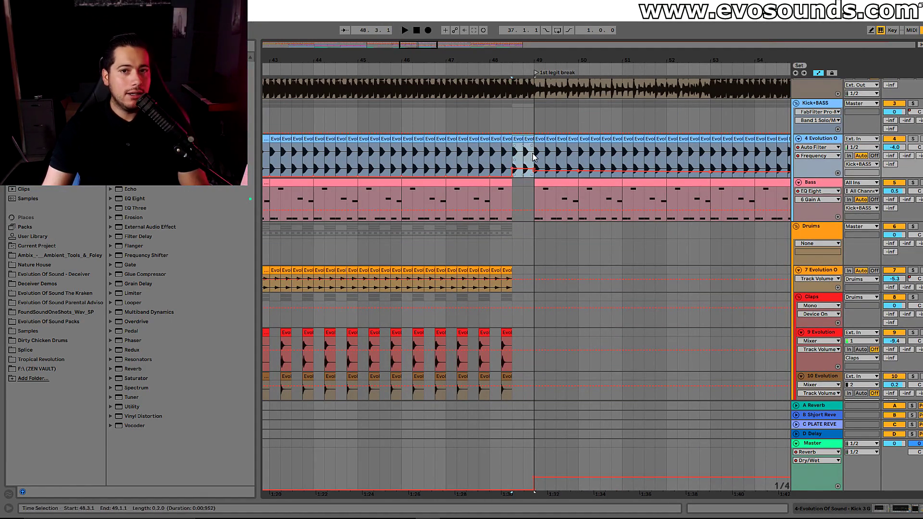
{"action": "left_click_drag", "start_coordinate": [535, 156], "coordinate": [816, 149]}
{"action": "key", "text": "shift+Tab"}
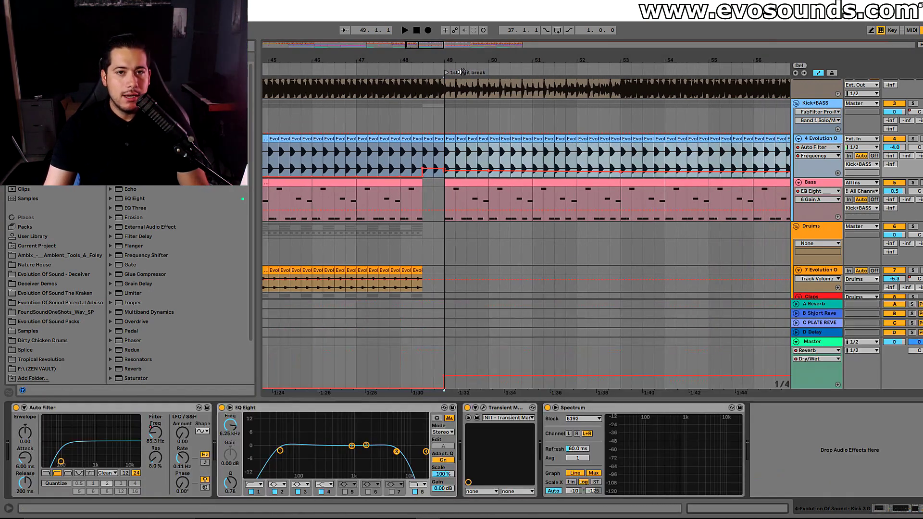
{"action": "left_click_drag", "start_coordinate": [421, 47], "coordinate": [427, 47]}
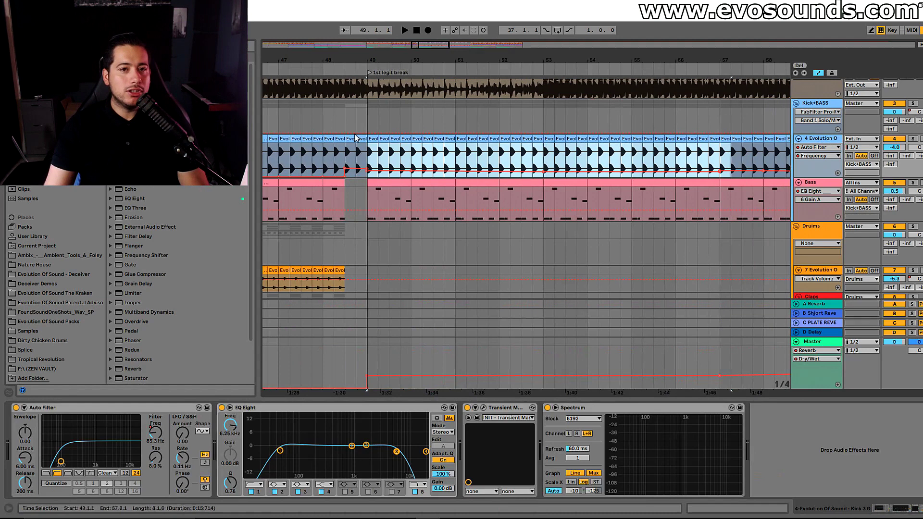
{"action": "left_click", "coordinate": [912, 139]}
{"action": "key", "text": "space"}
{"action": "key", "text": "space"}
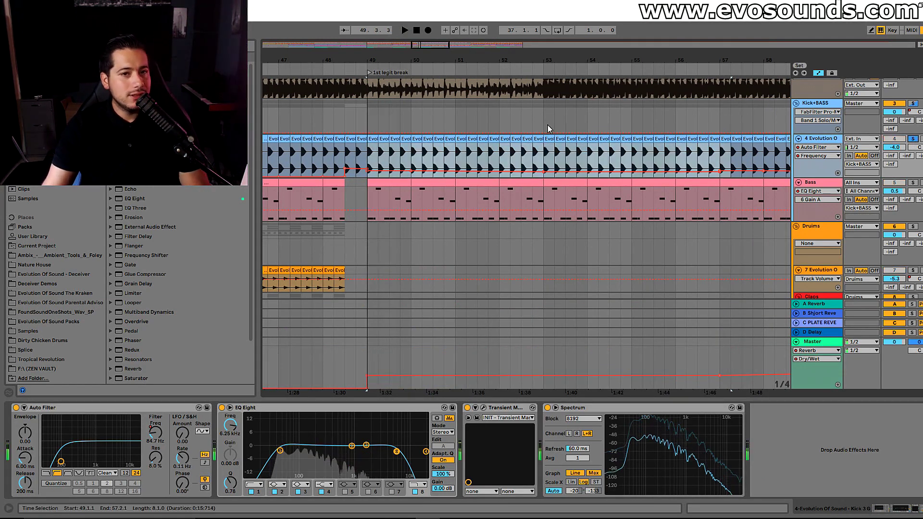
- Audition the soloed bass from 49.1.1, and show its Auto Filter Frequency automation through the break up to bar 65
{"action": "left_click", "coordinate": [376, 183]}
{"action": "left_click", "coordinate": [912, 183]}
{"action": "key", "text": "space"}
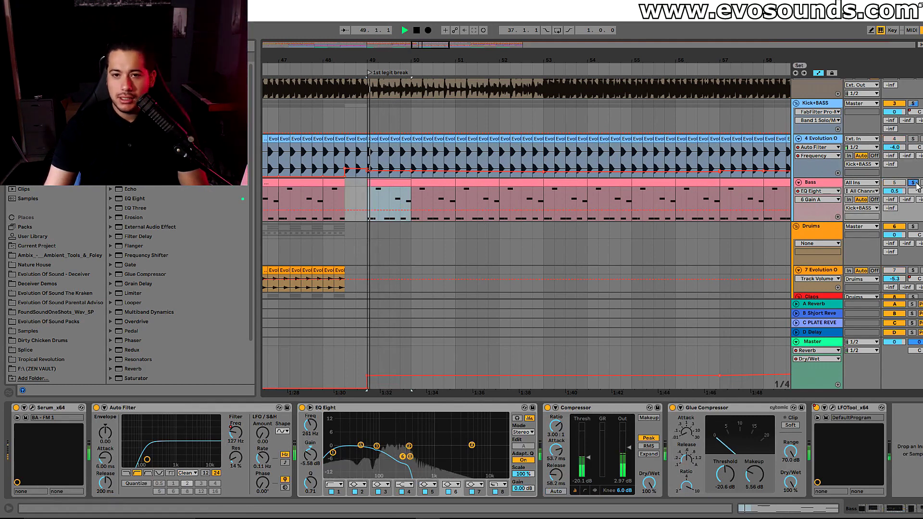
{"action": "left_click", "coordinate": [204, 446]}
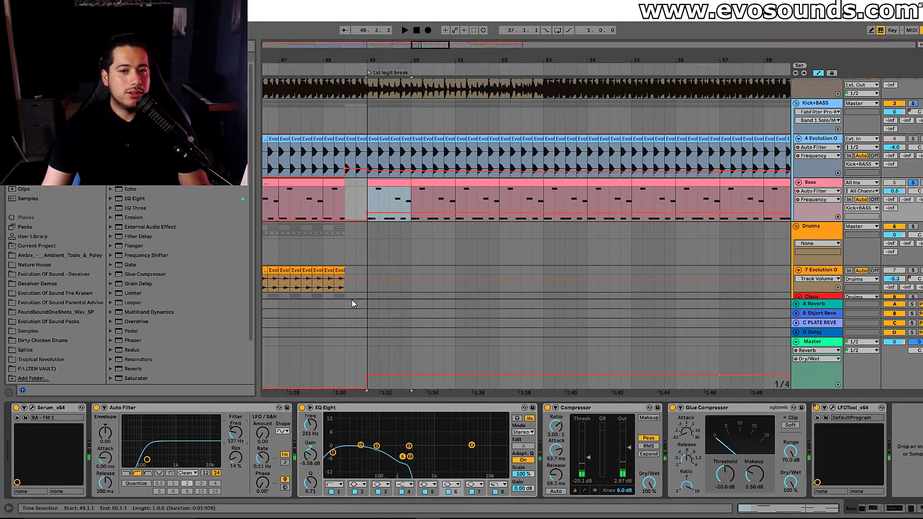
{"action": "key", "text": "space"}
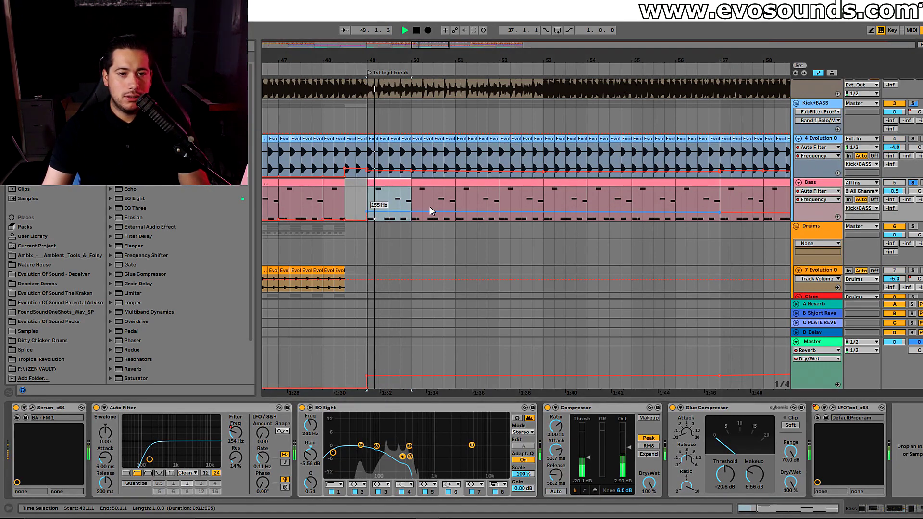
{"action": "left_click_drag", "start_coordinate": [428, 61], "coordinate": [353, 61]}
{"action": "left_click_drag", "start_coordinate": [428, 61], "coordinate": [302, 45]}
{"action": "key", "text": "space"}
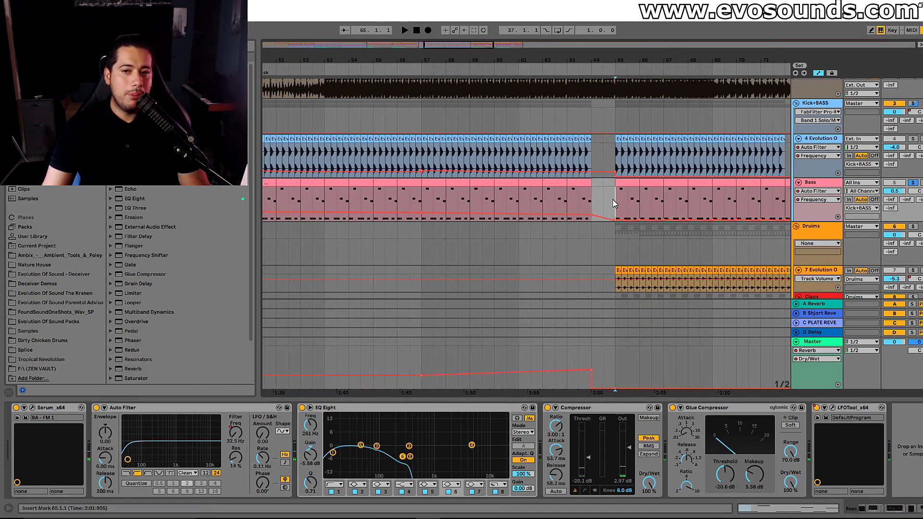
- Play the first break from 49.1.1 while looking over the WEIRD HORNY, Vocal, Club Atmosphere and Snare Build tracks
{"action": "left_click_drag", "start_coordinate": [470, 57], "coordinate": [609, 50]}
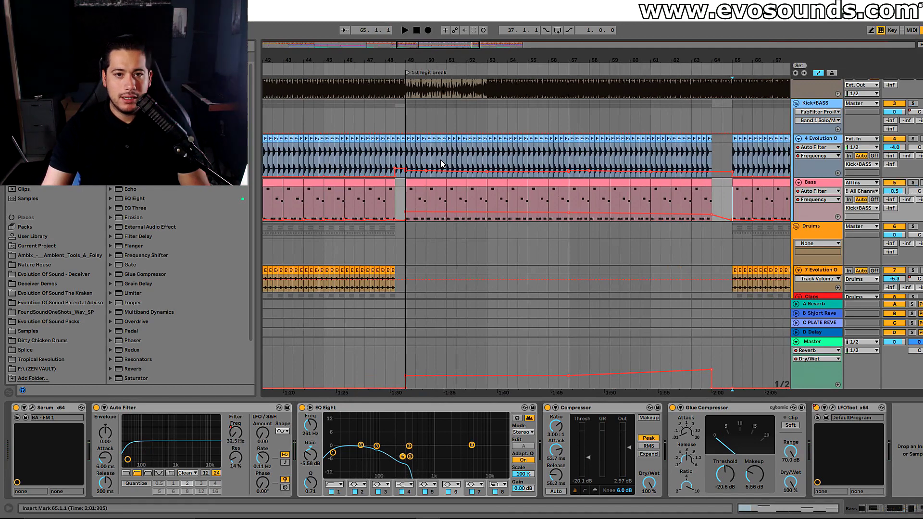
{"action": "left_click", "coordinate": [405, 186]}
{"action": "key", "text": "space"}
{"action": "scroll", "coordinate": [464, 233], "scroll_direction": "down", "scroll_amount": 15}
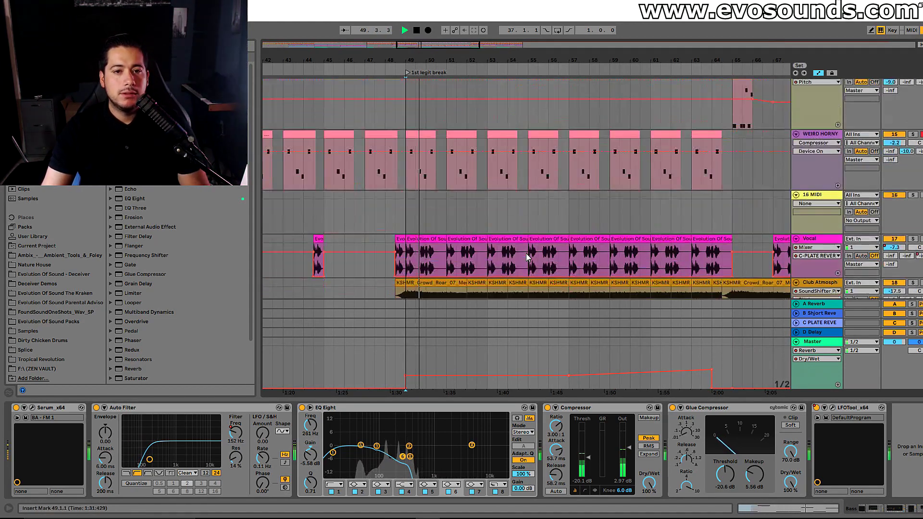
{"action": "scroll", "coordinate": [526, 257], "scroll_direction": "down", "scroll_amount": 3}
{"action": "scroll", "coordinate": [548, 250], "scroll_direction": "up", "scroll_amount": 5}
{"action": "scroll", "coordinate": [568, 245], "scroll_direction": "down", "scroll_amount": 5}
{"action": "key", "text": "space"}
- Show the EQ Eight band 8 frequency automation on the Vocal track and on the WEIRD HORNY track
{"action": "left_click", "coordinate": [817, 193]}
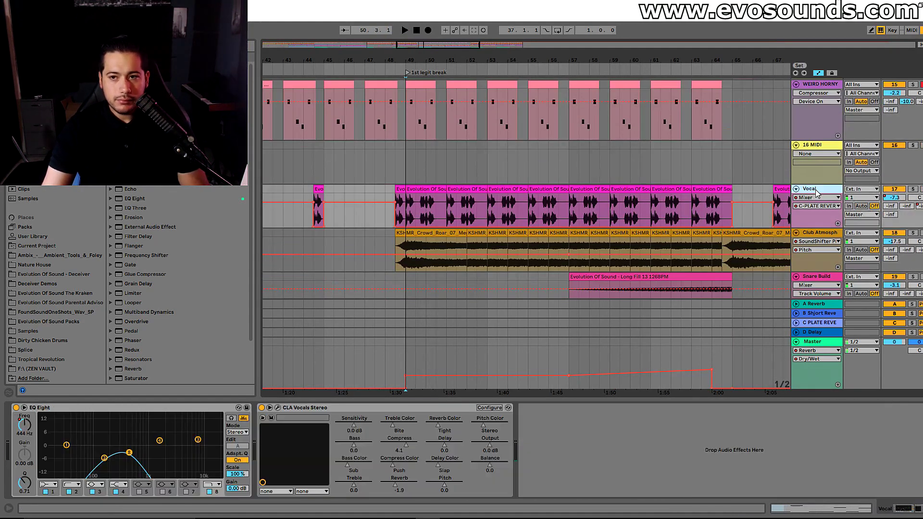
{"action": "left_click", "coordinate": [31, 435]}
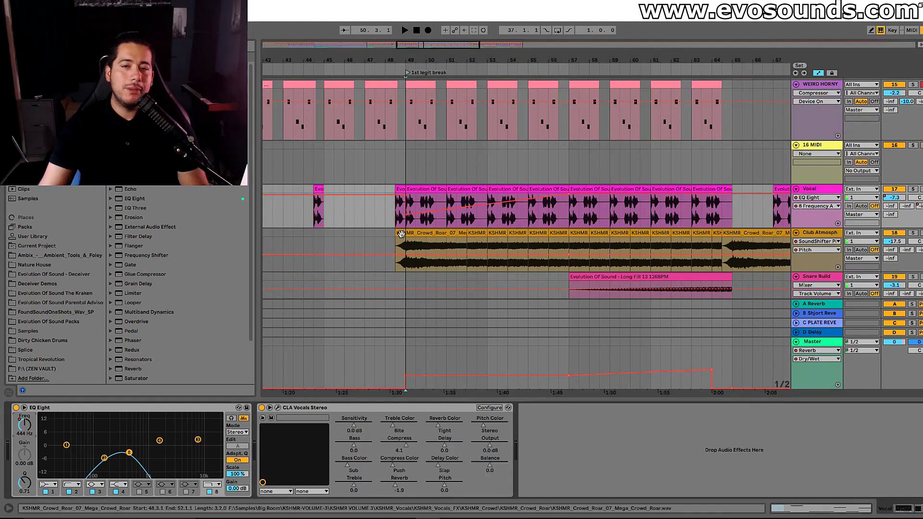
{"action": "scroll", "coordinate": [591, 142], "scroll_direction": "up", "scroll_amount": 2}
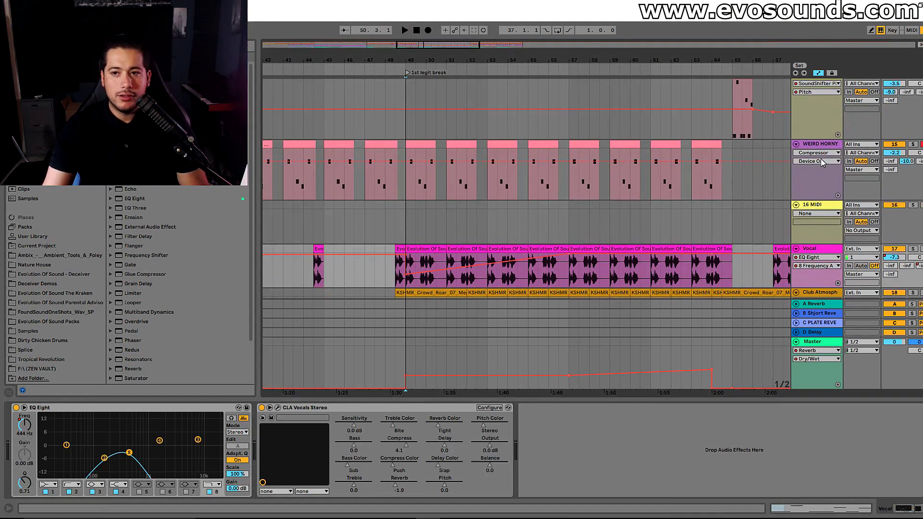
{"action": "left_click", "coordinate": [819, 144]}
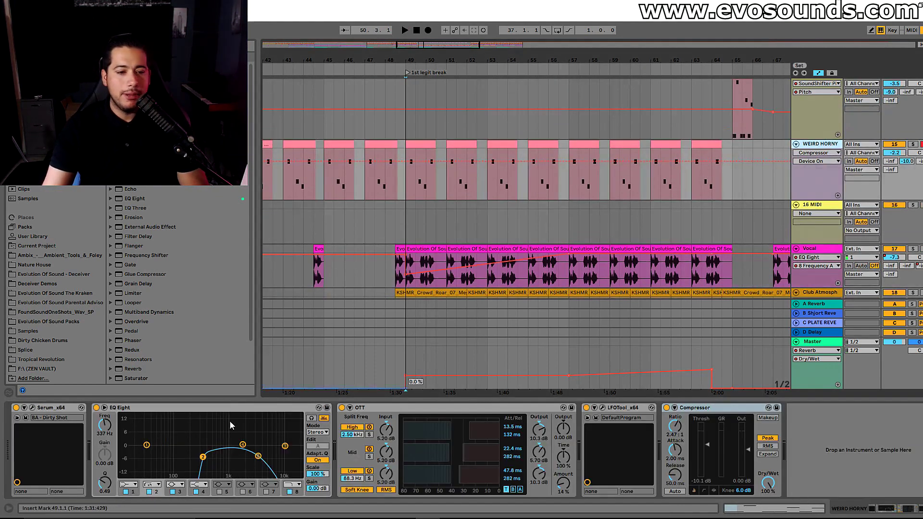
{"action": "left_click", "coordinate": [258, 456]}
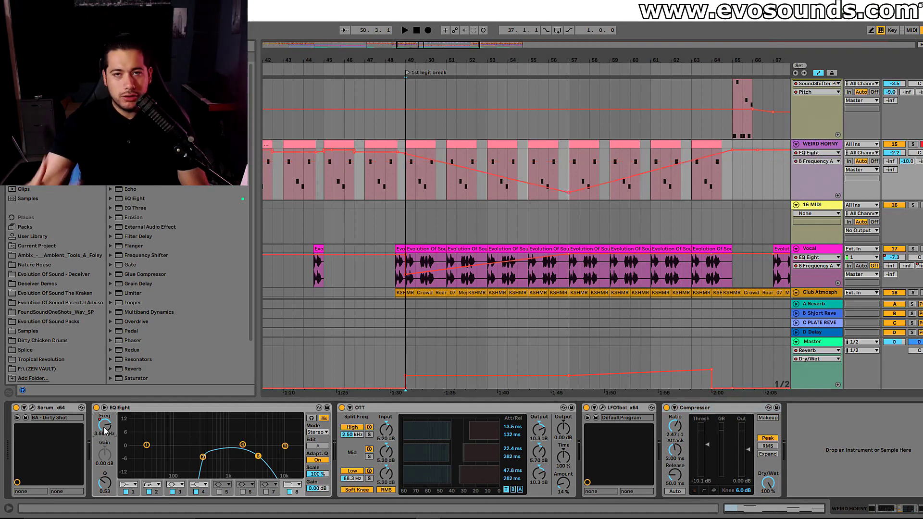
- Select the first Mega Crowd Roar clip on the Club Atmosphere track, and audition it in solo with its Reverb and EQ Eight
{"action": "scroll", "coordinate": [506, 270], "scroll_direction": "down", "scroll_amount": 3}
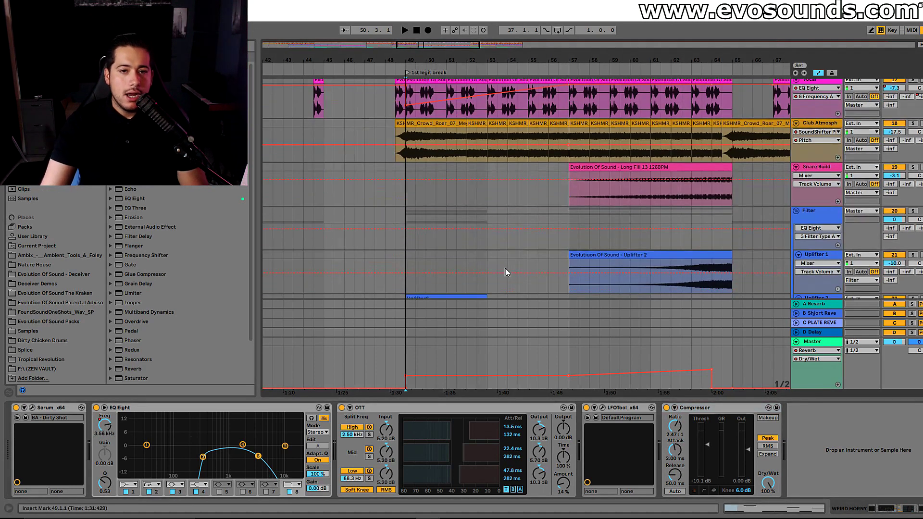
{"action": "scroll", "coordinate": [505, 269], "scroll_direction": "up", "scroll_amount": 1}
{"action": "left_click", "coordinate": [435, 183]}
{"action": "left_click_drag", "start_coordinate": [432, 45], "coordinate": [436, 206]}
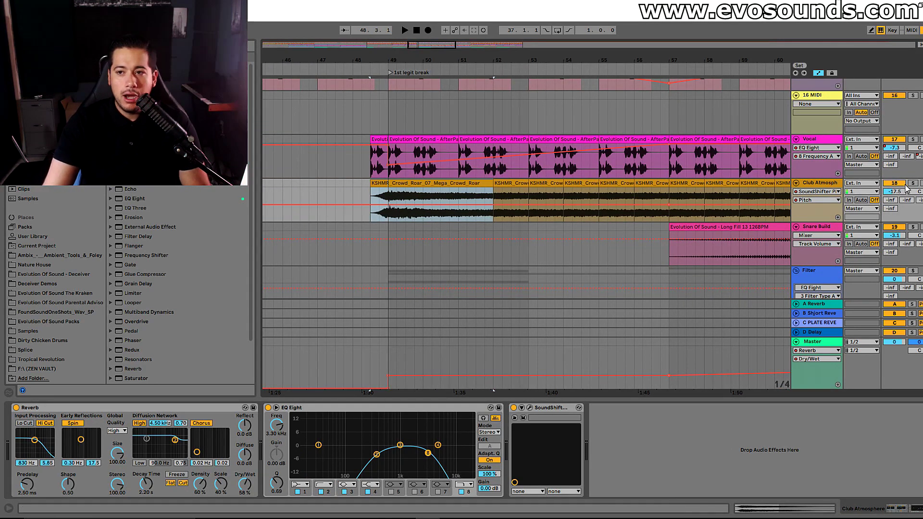
{"action": "left_click", "coordinate": [427, 183]}
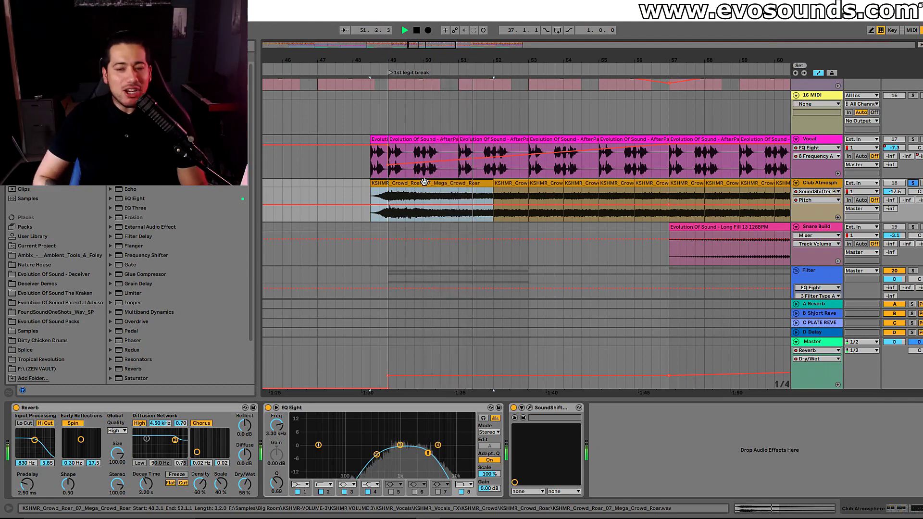
{"action": "key", "text": "space"}
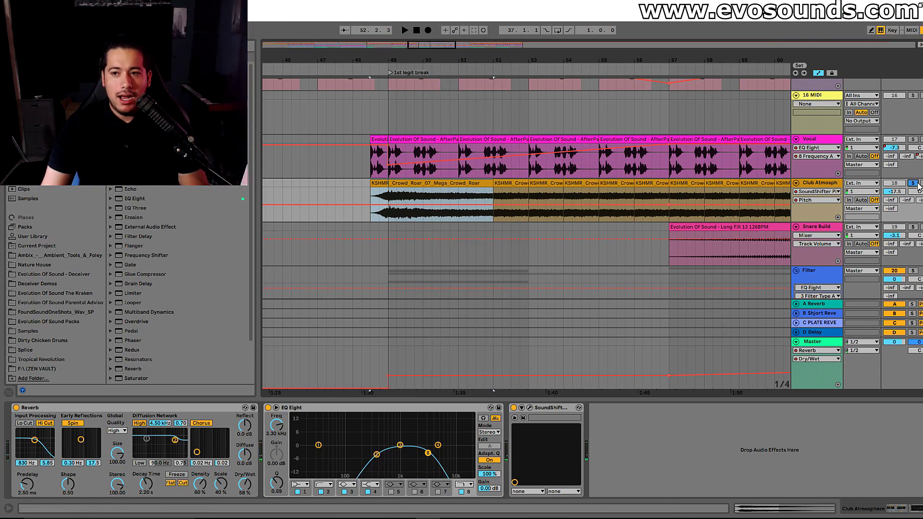
- Examine the Master track's Echo and Reverb, and show the Reverb Dry/Wet automation across the whole break
{"action": "left_click", "coordinate": [828, 342]}
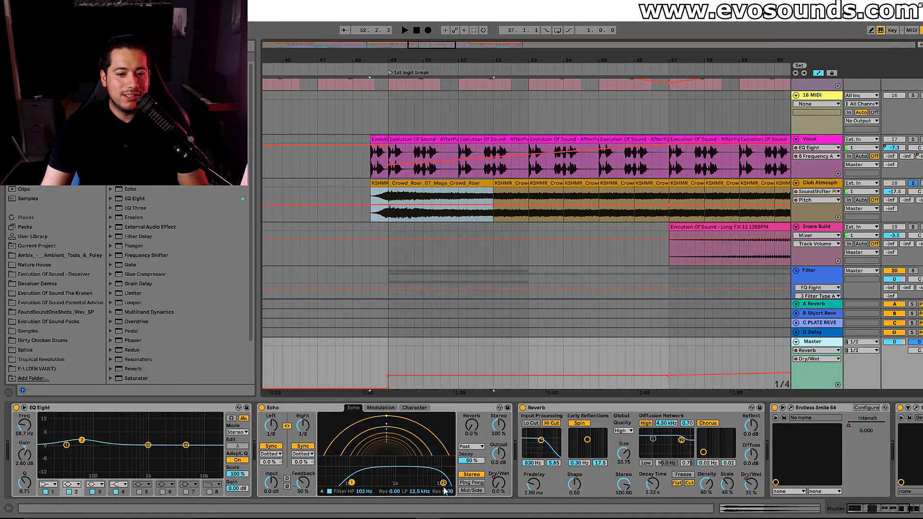
{"action": "left_click", "coordinate": [500, 487]}
{"action": "left_click_drag", "start_coordinate": [675, 61], "coordinate": [465, 62]}
{"action": "left_click", "coordinate": [744, 483]}
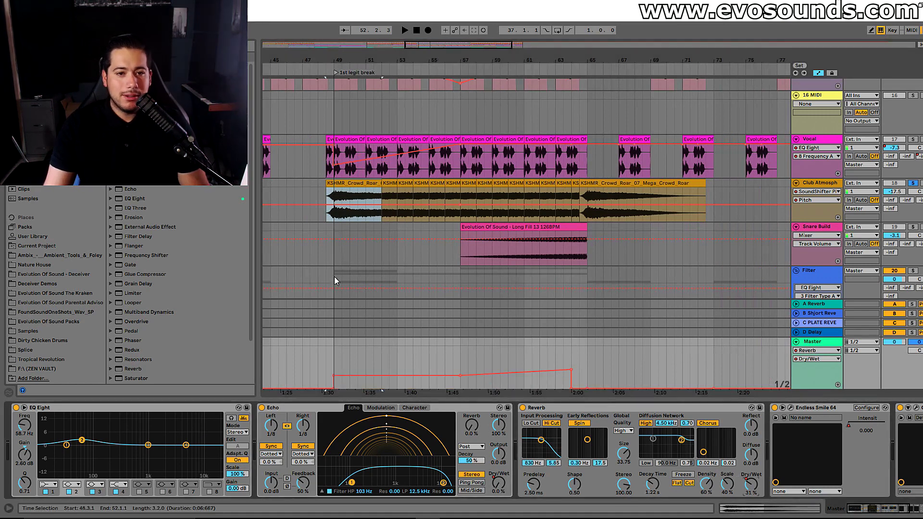
- Play the break from 49.1.1 with the Master devices displayed, and look over the build and uplifter tracks
{"action": "left_click", "coordinate": [327, 255]}
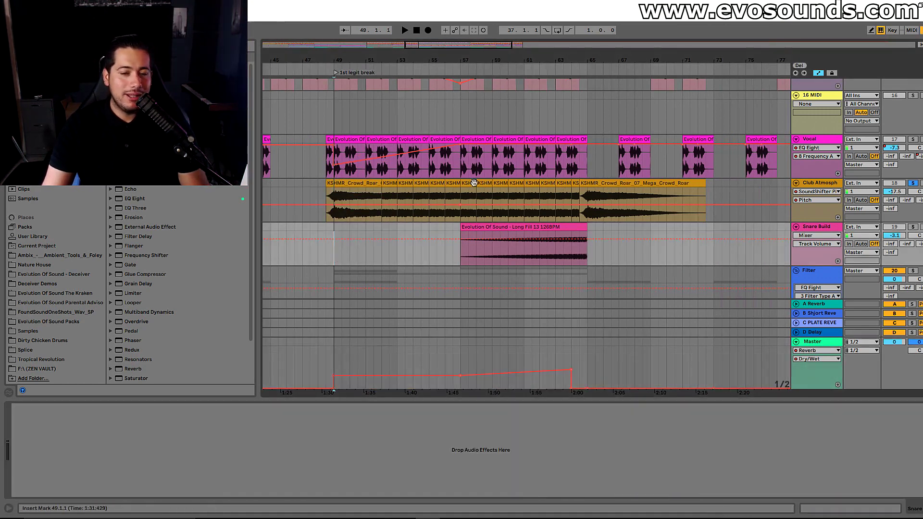
{"action": "left_click", "coordinate": [807, 342]}
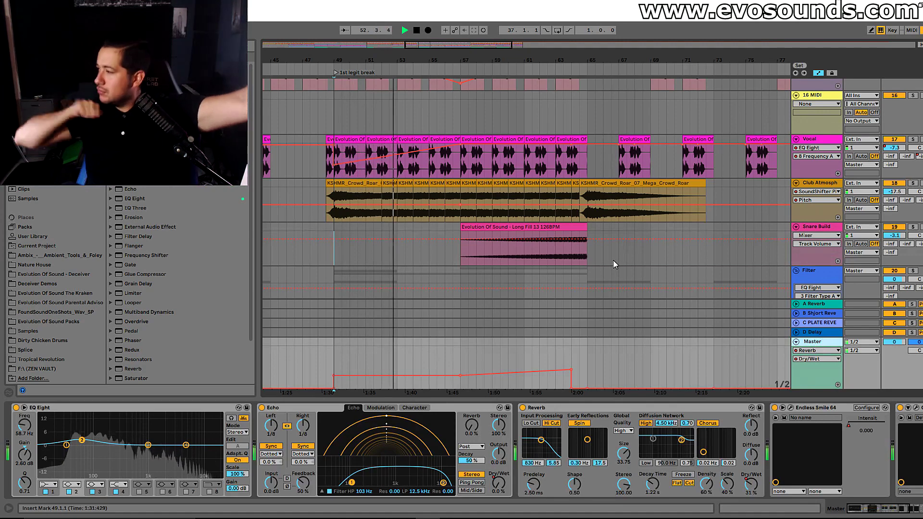
{"action": "scroll", "coordinate": [614, 264], "scroll_direction": "down", "scroll_amount": 10}
{"action": "scroll", "coordinate": [508, 177], "scroll_direction": "up", "scroll_amount": 8}
{"action": "key", "text": "space"}
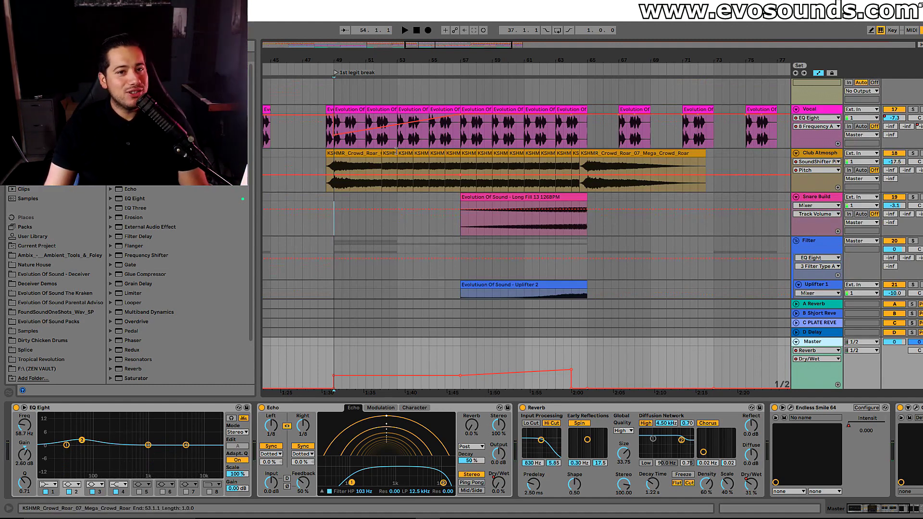
- Select the last Mega Crowd Roar clip on the Club Atmosphere track, and look over the surrounding break tracks
{"action": "left_click", "coordinate": [596, 153]}
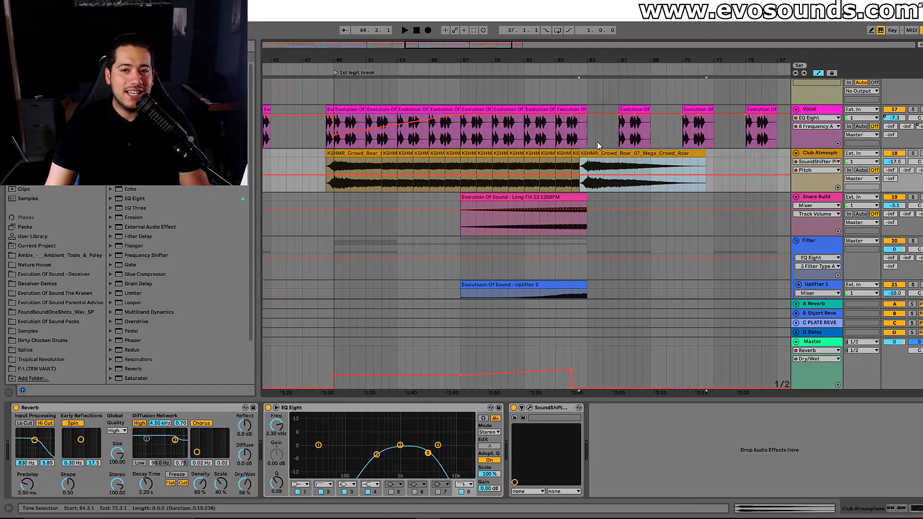
{"action": "scroll", "coordinate": [578, 159], "scroll_direction": "down", "scroll_amount": 5}
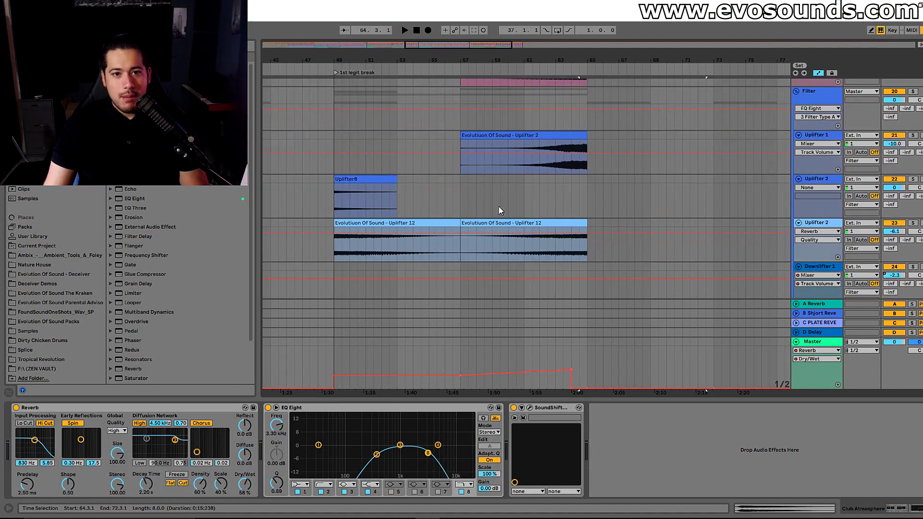
{"action": "scroll", "coordinate": [429, 199], "scroll_direction": "up", "scroll_amount": 6}
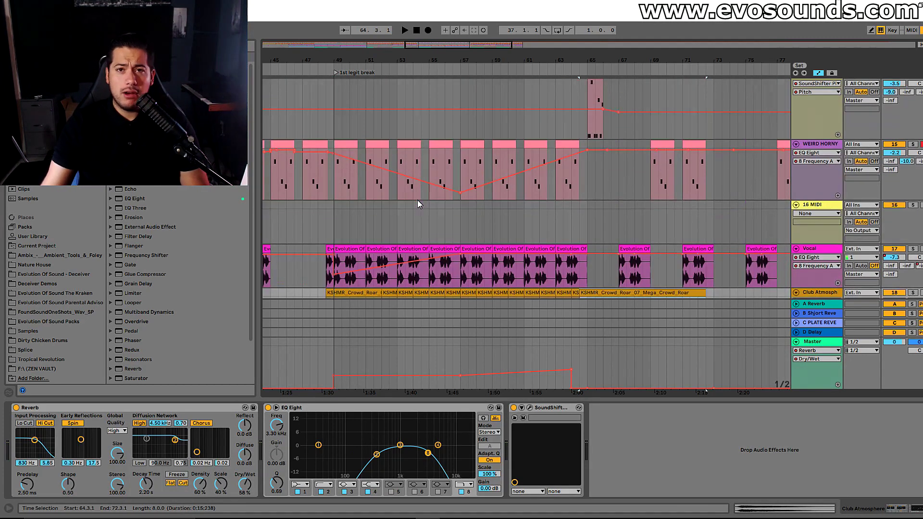
{"action": "scroll", "coordinate": [423, 203], "scroll_direction": "up", "scroll_amount": 2}
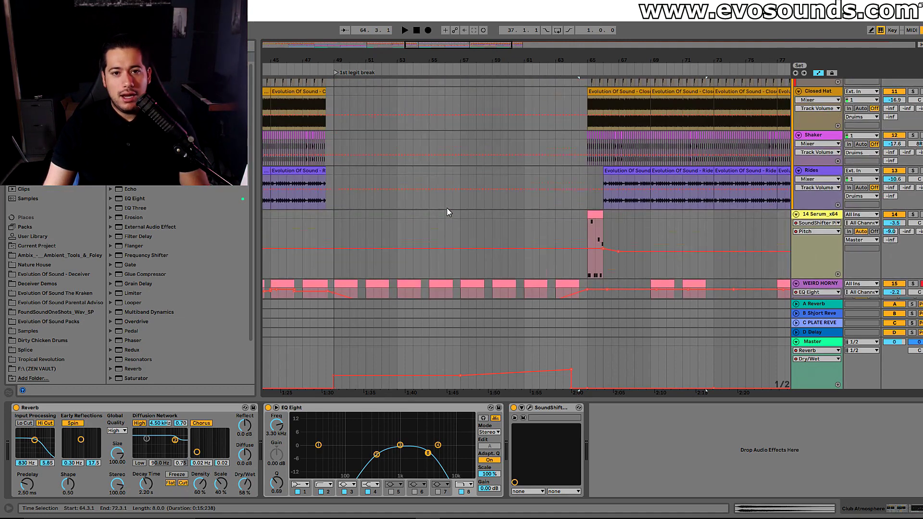
- Place the insert marker at 57.1.1 on the Serum track, and examine the WEIRD HORNY track's EQ Eight band 8 frequency automation
{"action": "left_click", "coordinate": [451, 185]}
{"action": "scroll", "coordinate": [452, 183], "scroll_direction": "down", "scroll_amount": 1}
{"action": "left_click", "coordinate": [459, 170]}
{"action": "scroll", "coordinate": [460, 173], "scroll_direction": "down", "scroll_amount": 2}
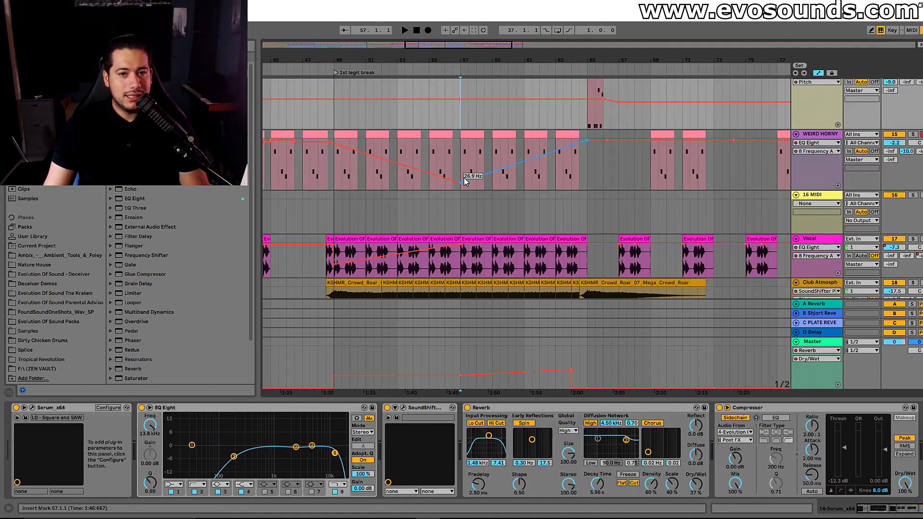
{"action": "scroll", "coordinate": [461, 180], "scroll_direction": "up", "scroll_amount": 5}
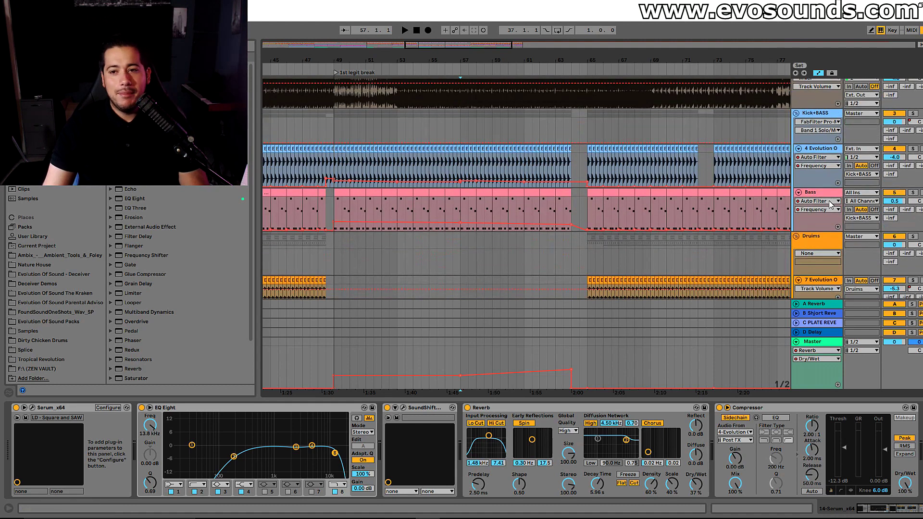
- Display the Bass track's devices and show its EQ Eight band 8 frequency automation across the first break
{"action": "left_click", "coordinate": [830, 204]}
{"action": "left_click", "coordinate": [410, 456]}
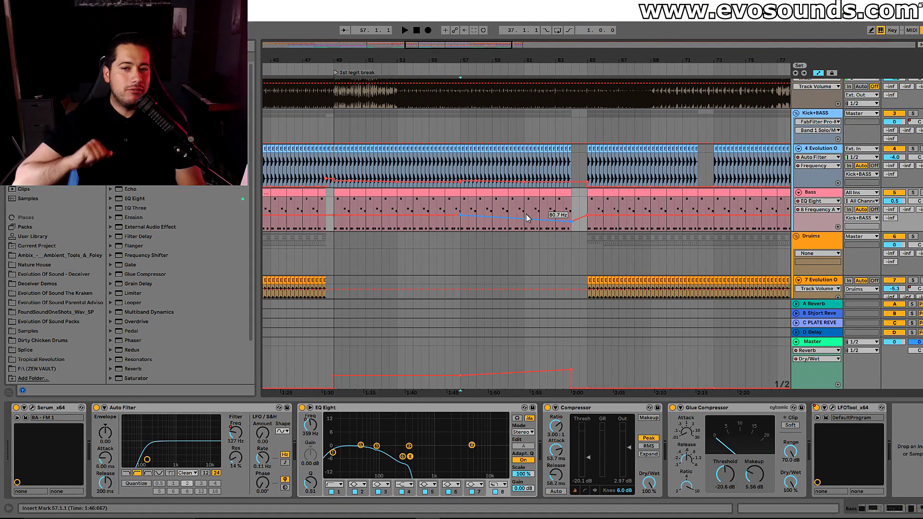
{"action": "left_click", "coordinate": [464, 237]}
- Select the Long Fill clip on Snare Build, the Uplifter 1 clip and the second Uplifter 12 clip in turn
{"action": "scroll", "coordinate": [462, 254], "scroll_direction": "down", "scroll_amount": 20}
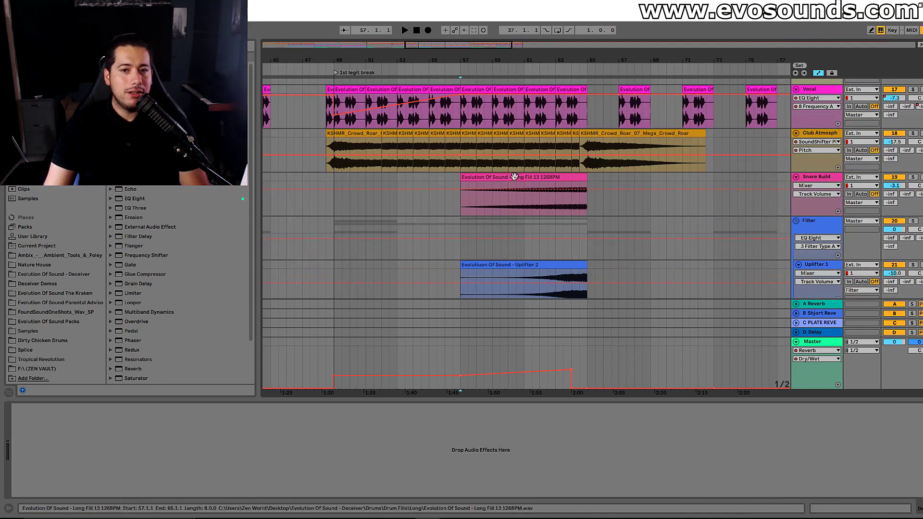
{"action": "left_click", "coordinate": [514, 177]}
{"action": "scroll", "coordinate": [532, 192], "scroll_direction": "down", "scroll_amount": 2}
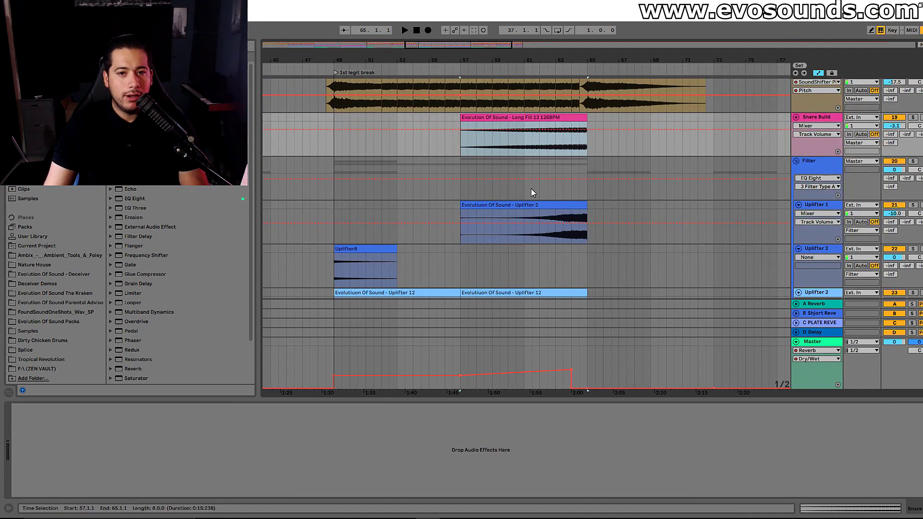
{"action": "left_click", "coordinate": [533, 202]}
{"action": "scroll", "coordinate": [532, 202], "scroll_direction": "down", "scroll_amount": 2}
{"action": "left_click", "coordinate": [530, 233]}
{"action": "scroll", "coordinate": [556, 244], "scroll_direction": "down", "scroll_amount": 2}
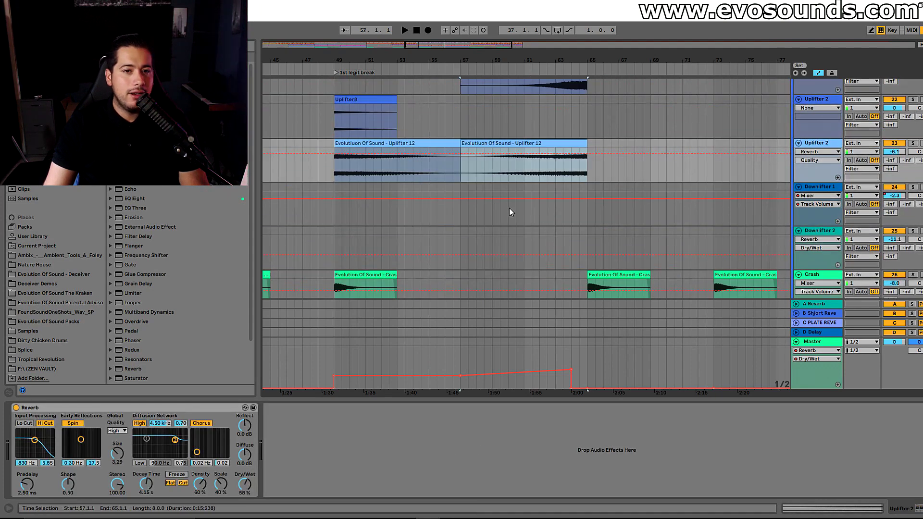
- Check the downlifter and crash tracks, and mark the spot before bar 57 on the uplifter tracks
{"action": "scroll", "coordinate": [524, 211], "scroll_direction": "down", "scroll_amount": 2}
{"action": "scroll", "coordinate": [526, 221], "scroll_direction": "up", "scroll_amount": 4}
{"action": "left_click", "coordinate": [454, 191]}
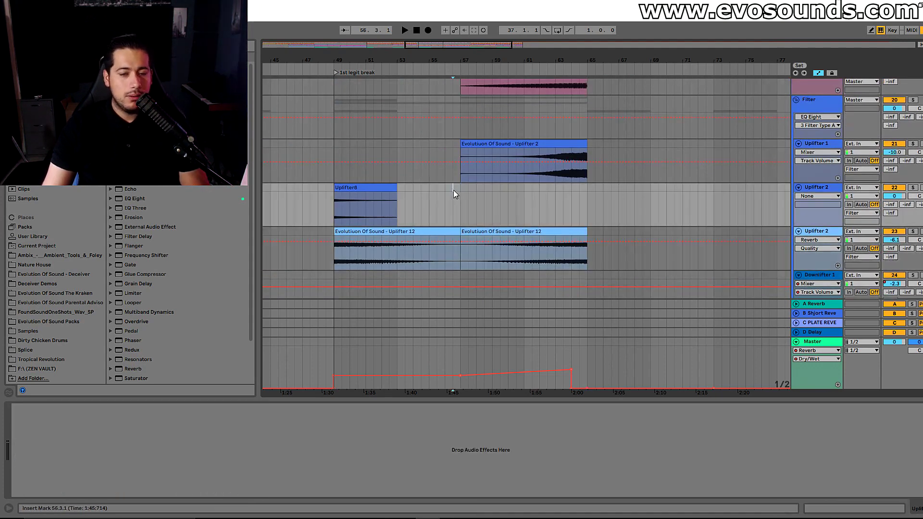
{"action": "left_click", "coordinate": [437, 175]}
{"action": "scroll", "coordinate": [437, 175], "scroll_direction": "up", "scroll_amount": 9}
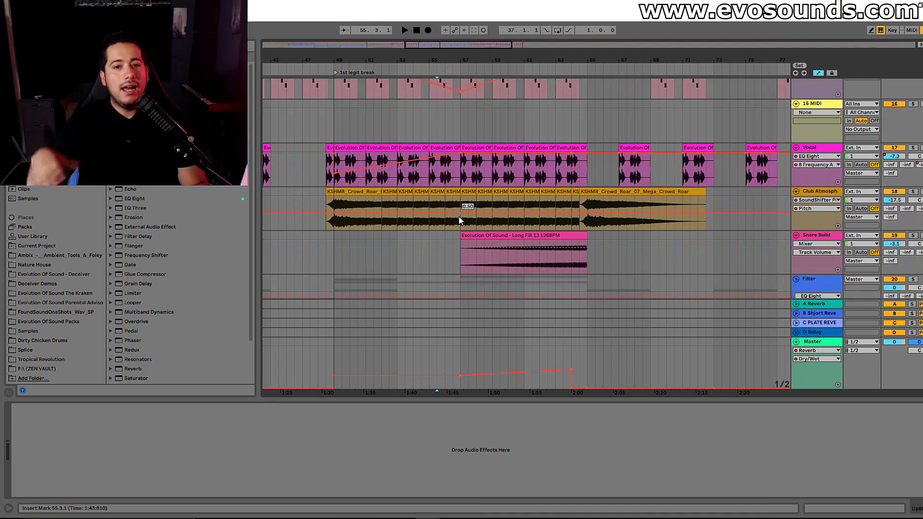
- Play the break from 56.3.1 on the Club Atmosphere track into the drop, and show the Master's Echo Dry/Wet automation
{"action": "left_click", "coordinate": [459, 220]}
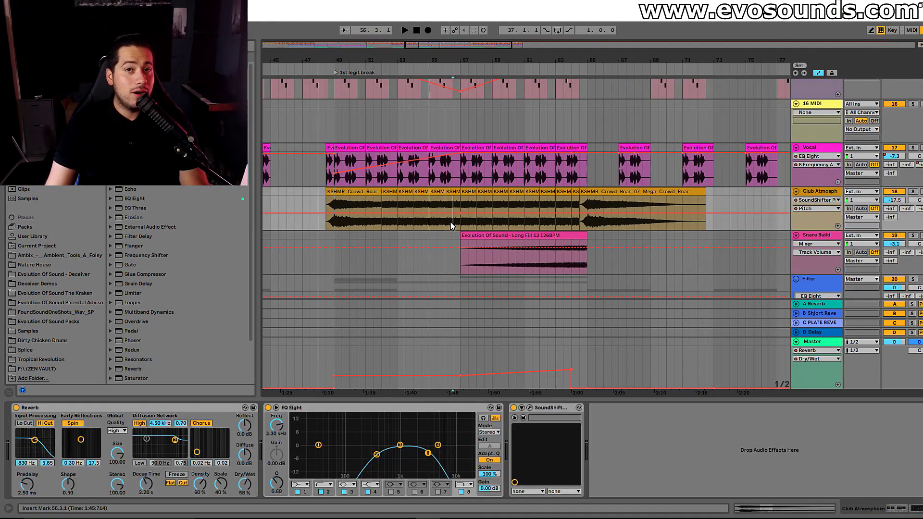
{"action": "key", "text": "space"}
{"action": "scroll", "coordinate": [731, 212], "scroll_direction": "up", "scroll_amount": 3}
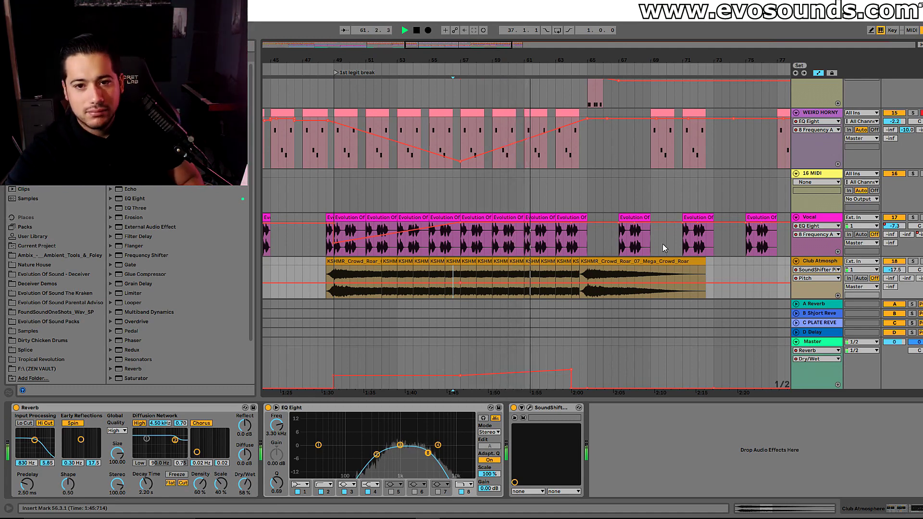
{"action": "left_click", "coordinate": [818, 342]}
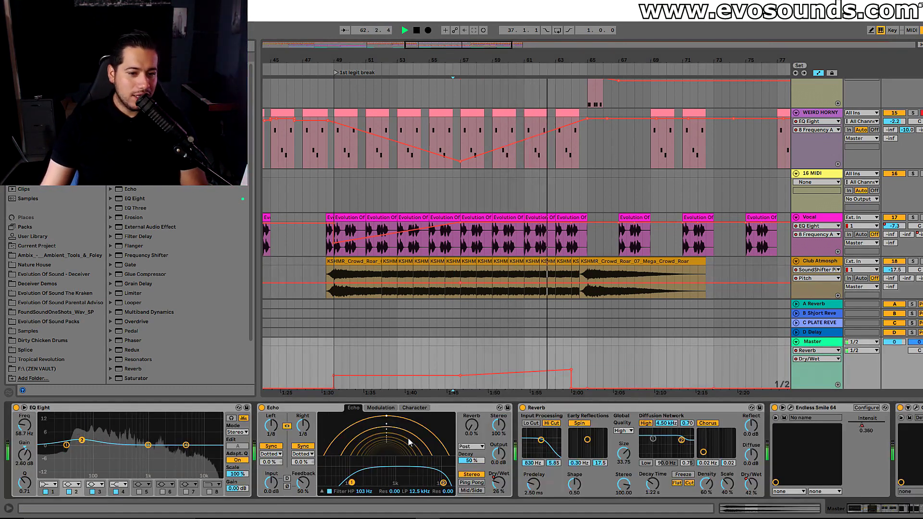
{"action": "left_click", "coordinate": [499, 481]}
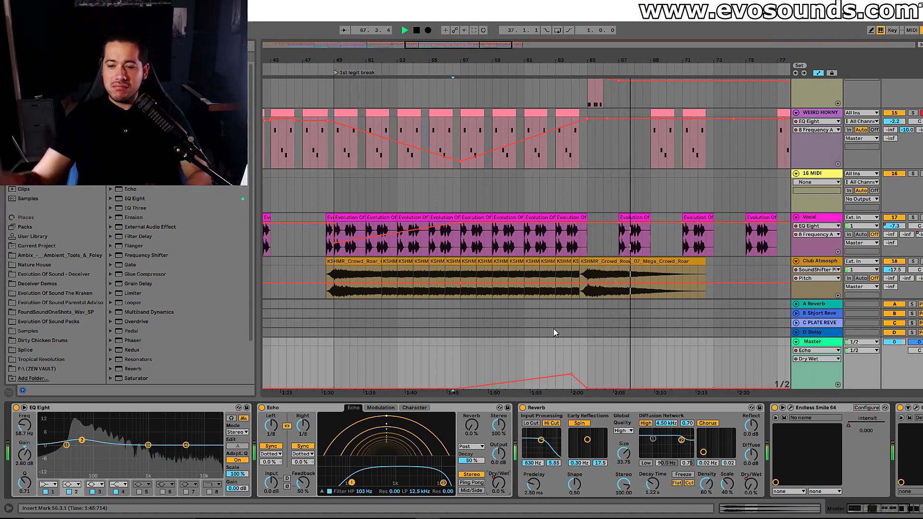
{"action": "scroll", "coordinate": [561, 316], "scroll_direction": "up", "scroll_amount": 5}
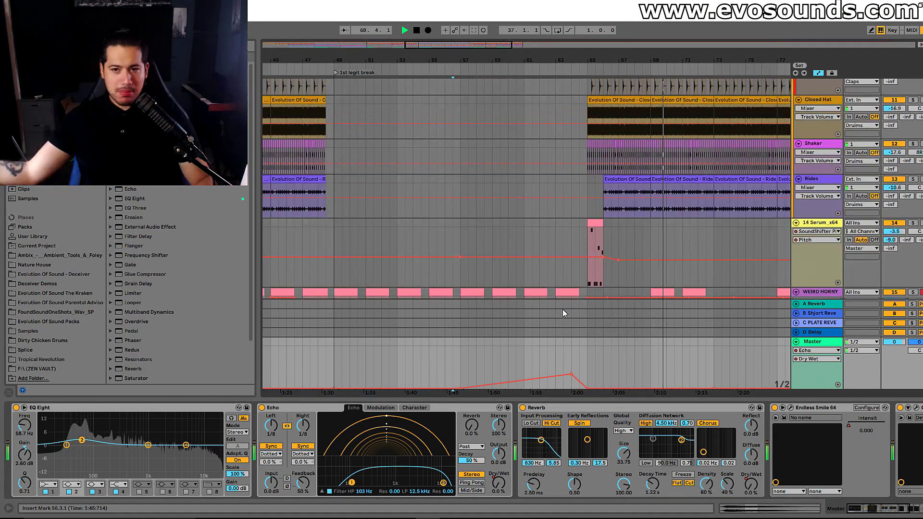
{"action": "key", "text": "space"}
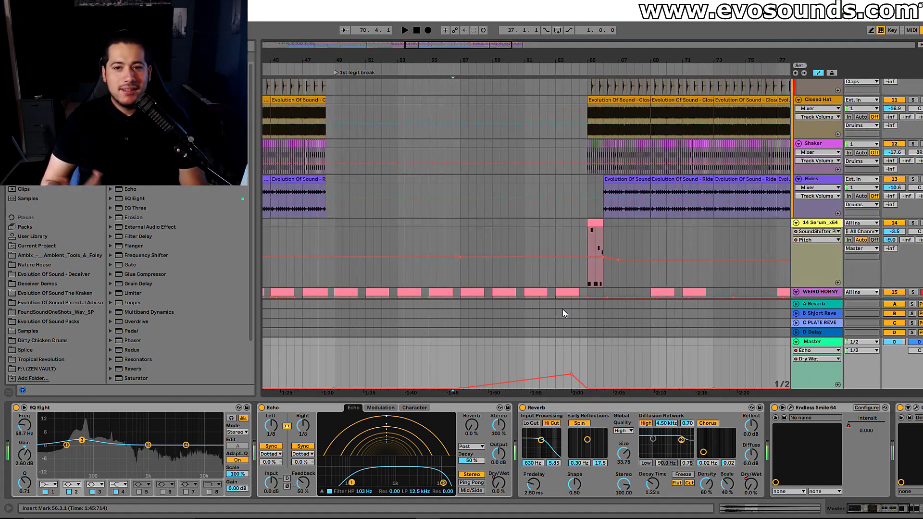
- Compare the Shaker part from 65.1.1 with the first drop's Shaker range from 41.1.1 to 49.1.1
{"action": "left_click_drag", "start_coordinate": [452, 61], "coordinate": [279, 68]}
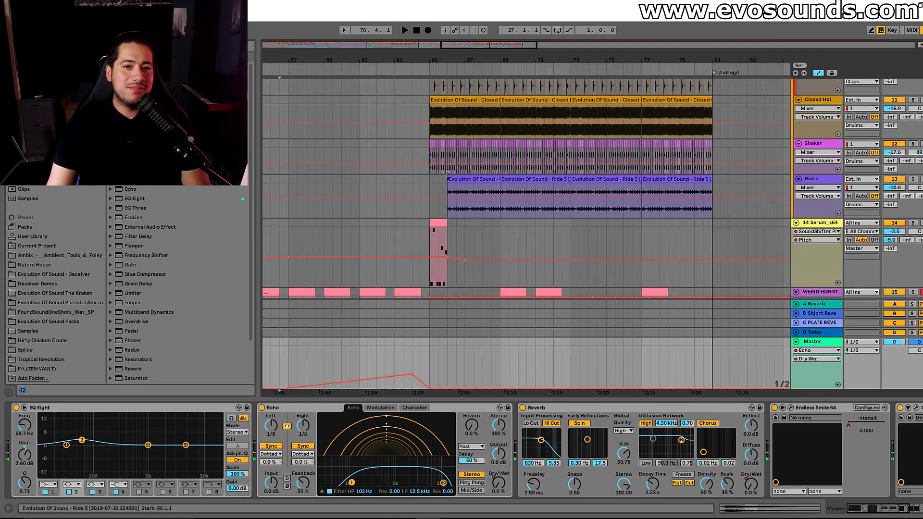
{"action": "left_click_drag", "start_coordinate": [427, 159], "coordinate": [686, 106]}
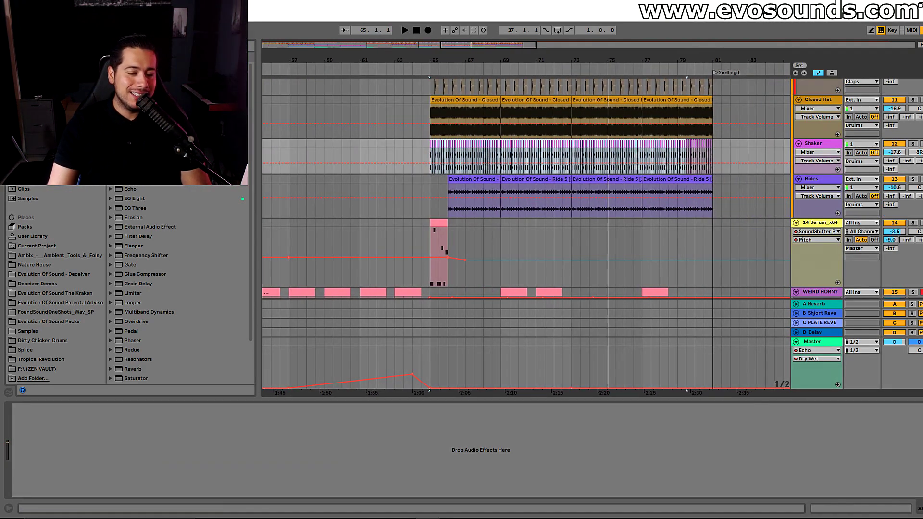
{"action": "left_click_drag", "start_coordinate": [427, 61], "coordinate": [639, 53]}
{"action": "left_click_drag", "start_coordinate": [396, 152], "coordinate": [480, 163]}
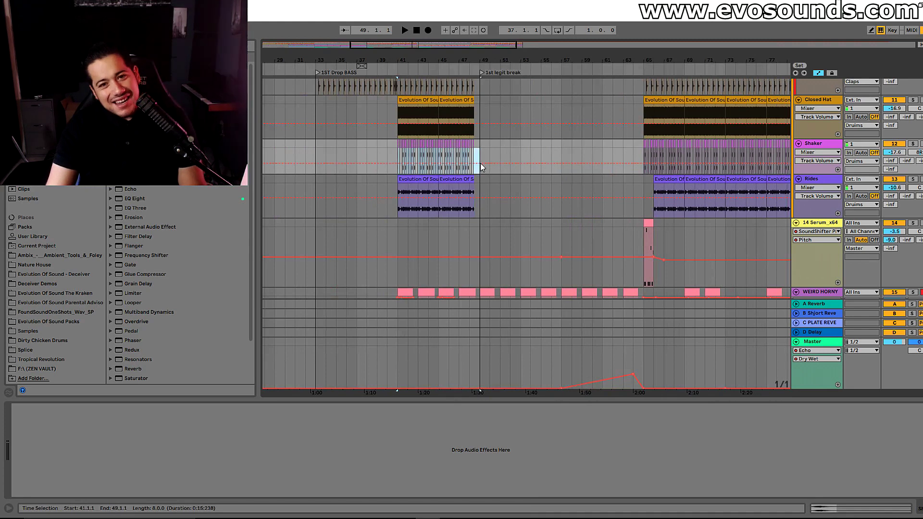
{"action": "scroll", "coordinate": [552, 97], "scroll_direction": "right", "scroll_amount": 5}
{"action": "left_click", "coordinate": [488, 147]}
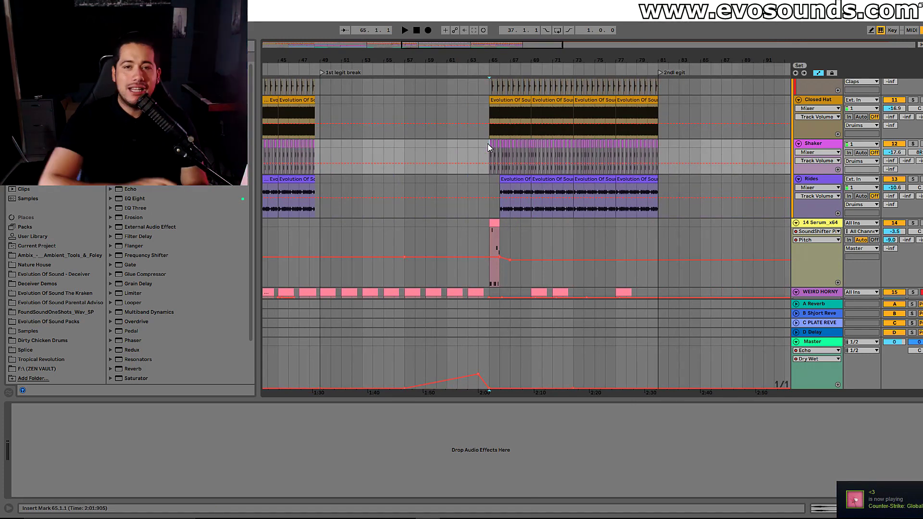
- Select the range from 64.1.1 to 64.3.1 on the Serum track to inspect the gap before the drop
{"action": "left_click_drag", "start_coordinate": [511, 50], "coordinate": [487, 43]}
{"action": "left_click", "coordinate": [475, 236]}
{"action": "scroll", "coordinate": [513, 201], "scroll_direction": "down", "scroll_amount": 2}
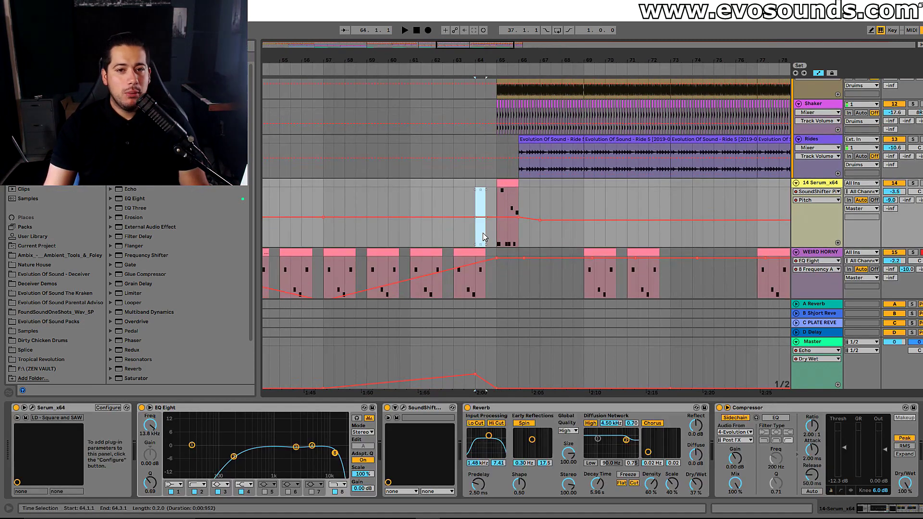
{"action": "left_click_drag", "start_coordinate": [489, 47], "coordinate": [490, 42]}
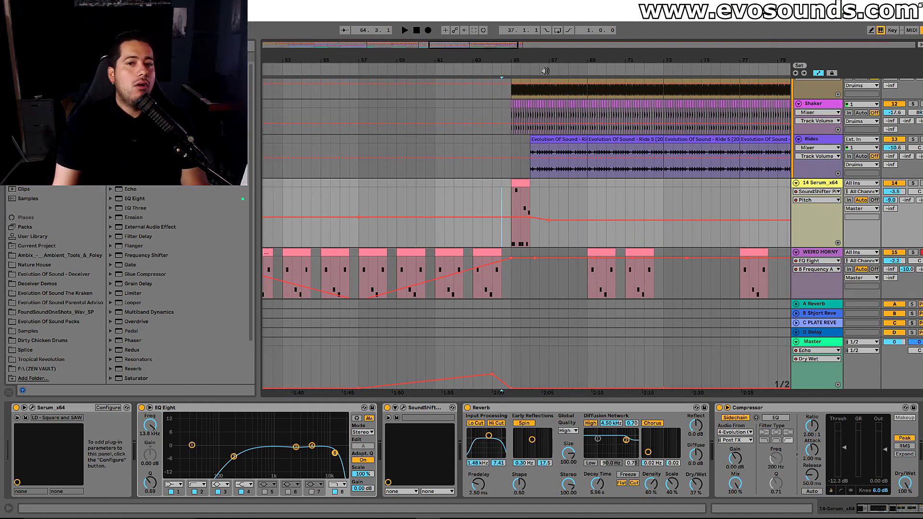
- Audition the Serum clip at 65.1.1 in solo, and view its LD - Square and SAW MEET patch in Serum
{"action": "left_click", "coordinate": [521, 187]}
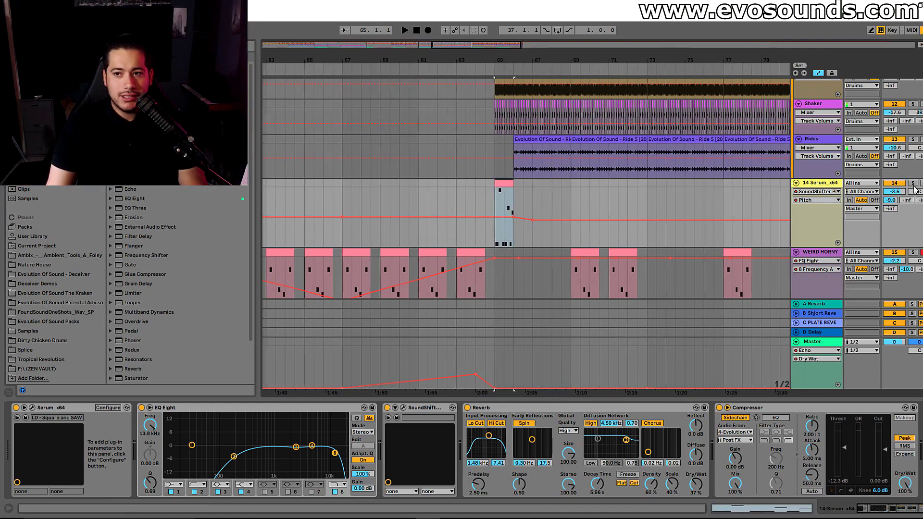
{"action": "key", "text": "space"}
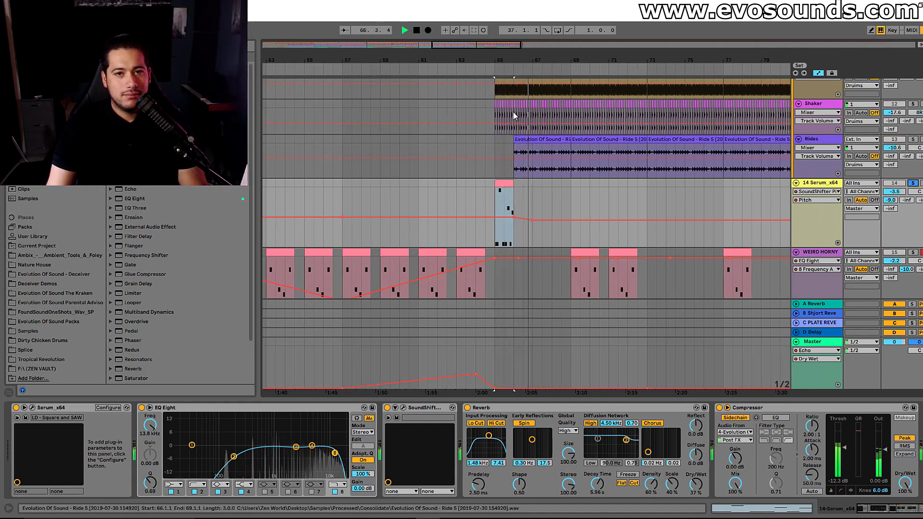
{"action": "left_click_drag", "start_coordinate": [474, 46], "coordinate": [474, 87]}
{"action": "key", "text": "space"}
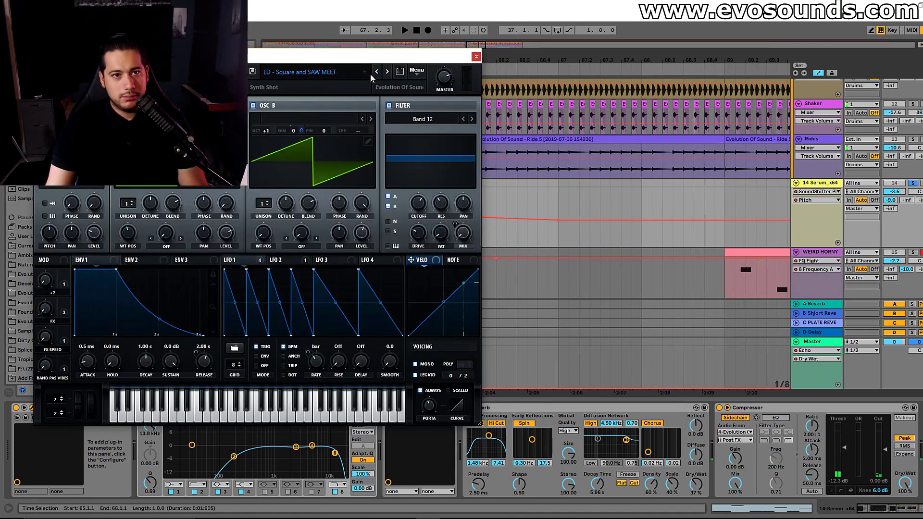
{"action": "left_click", "coordinate": [476, 57]}
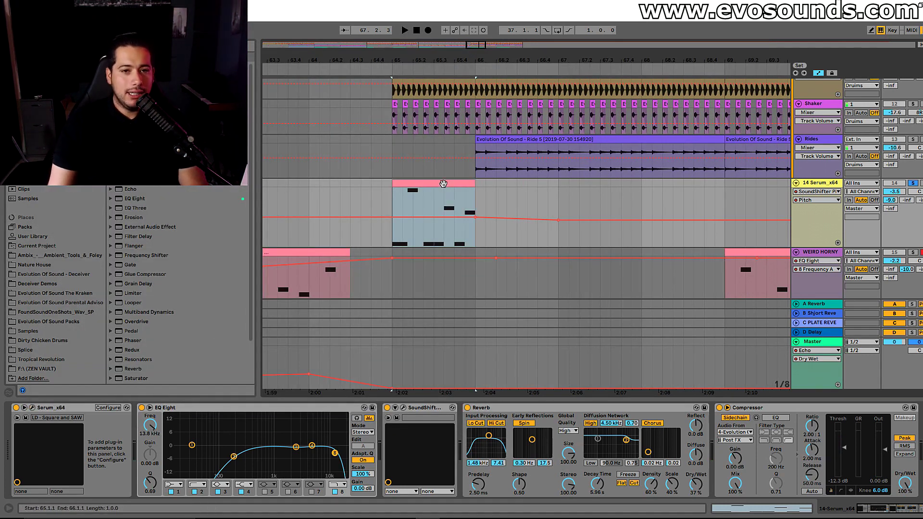
- Reopen the Serum synth, play test notes while moving its pitch bend wheel, and close it again
{"action": "left_click", "coordinate": [32, 409]}
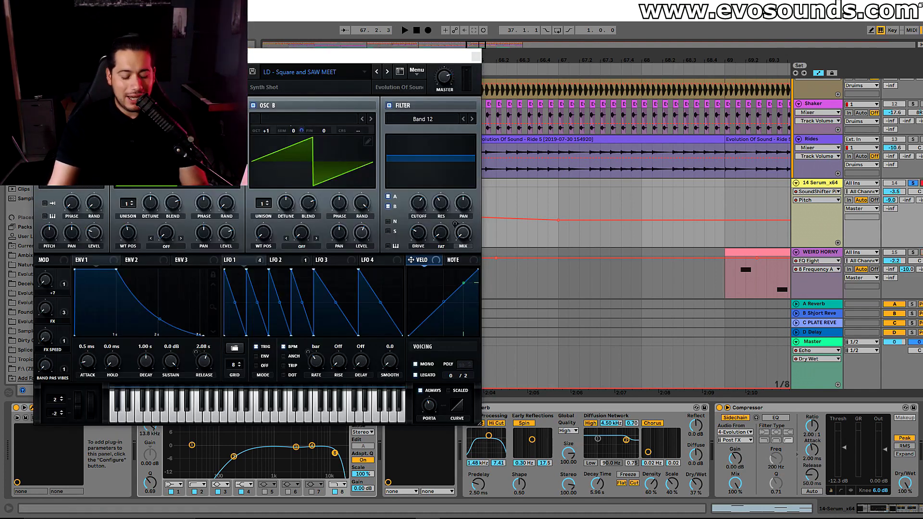
{"action": "key", "text": "a"}
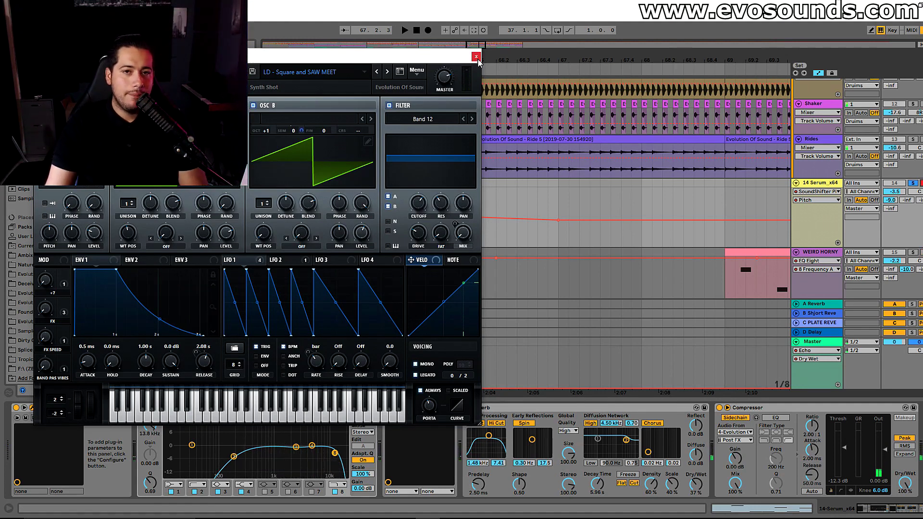
{"action": "key", "text": "a"}
{"action": "left_click_drag", "start_coordinate": [78, 405], "coordinate": [73, 473]}
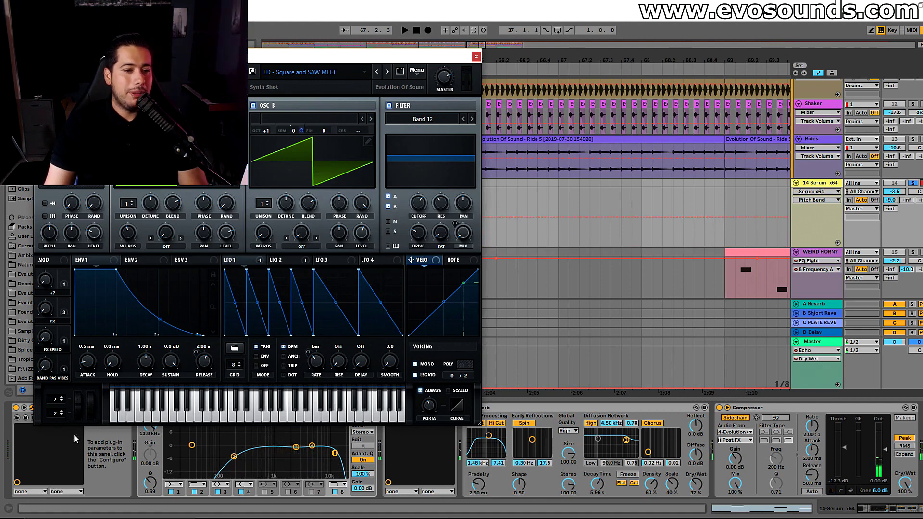
{"action": "left_click", "coordinate": [476, 56]}
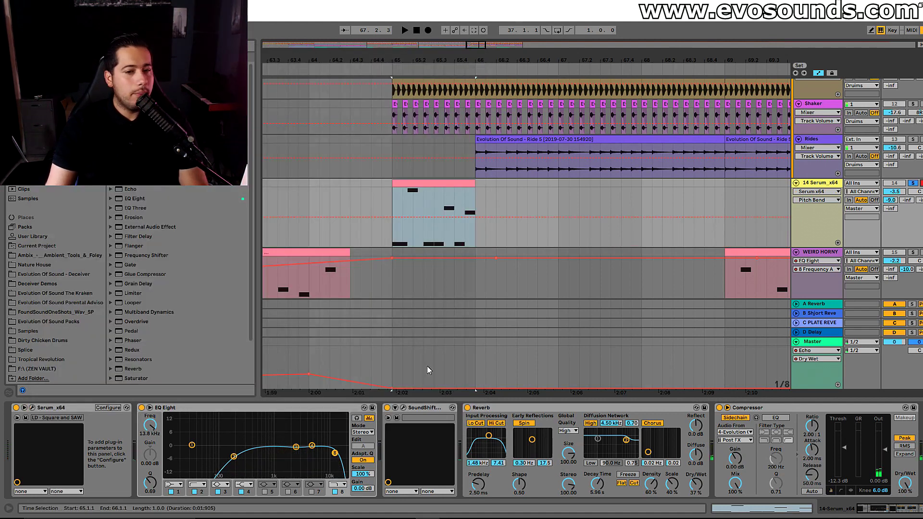
- View the Serum track's SoundShifter plug-in, and select its Pitch automation from 66.1.1 to 67.1.1
{"action": "left_click", "coordinate": [402, 407]}
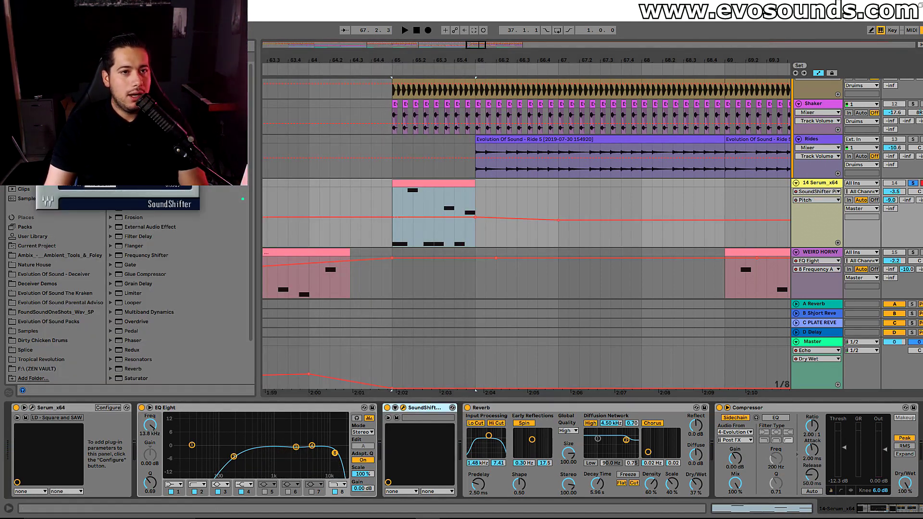
{"action": "left_click", "coordinate": [193, 56]}
{"action": "mouse_move", "coordinate": [475, 50]}
{"action": "left_mouse_down"}
{"action": "mouse_move", "coordinate": [476, 66]}
{"action": "mouse_move", "coordinate": [482, 58]}
{"action": "left_mouse_up"}
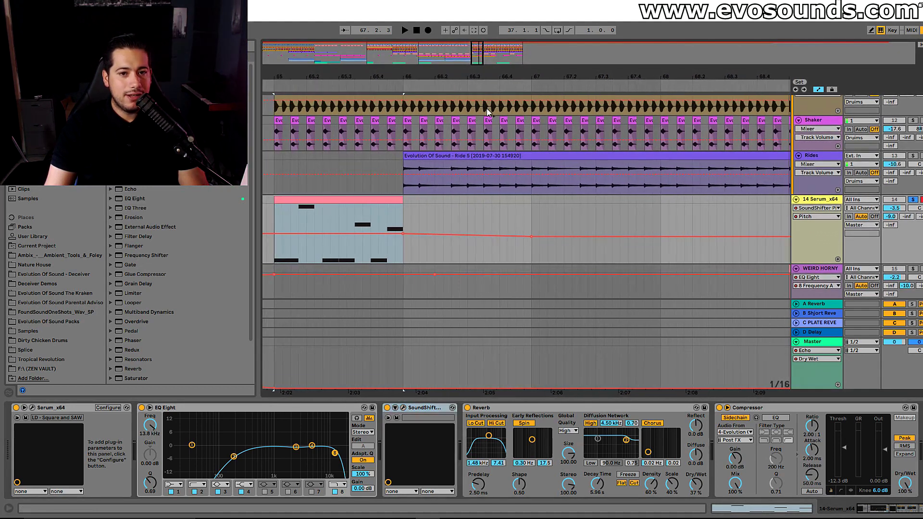
{"action": "left_click_drag", "start_coordinate": [406, 223], "coordinate": [523, 231]}
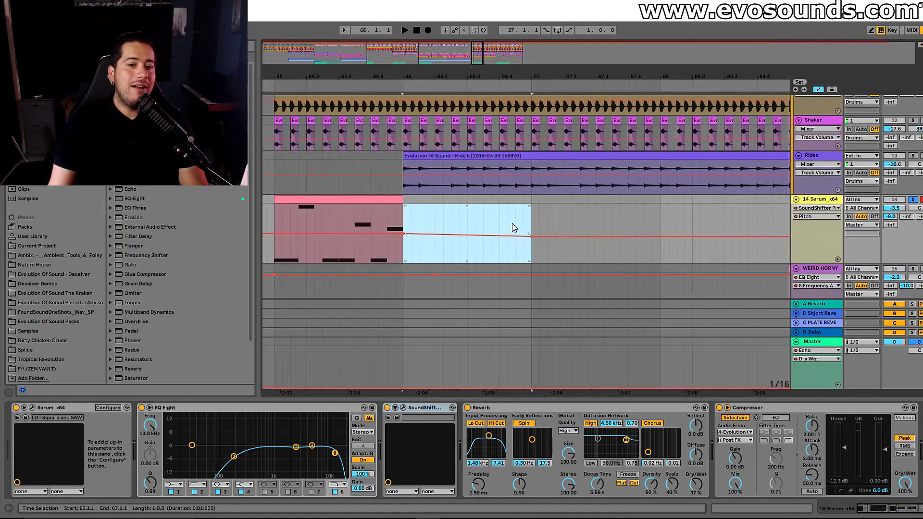
- Audition the Serum fill's tail from 65.4.3, and view the track's SoundShifter plug-in
{"action": "left_click", "coordinate": [387, 238]}
{"action": "key", "text": "space"}
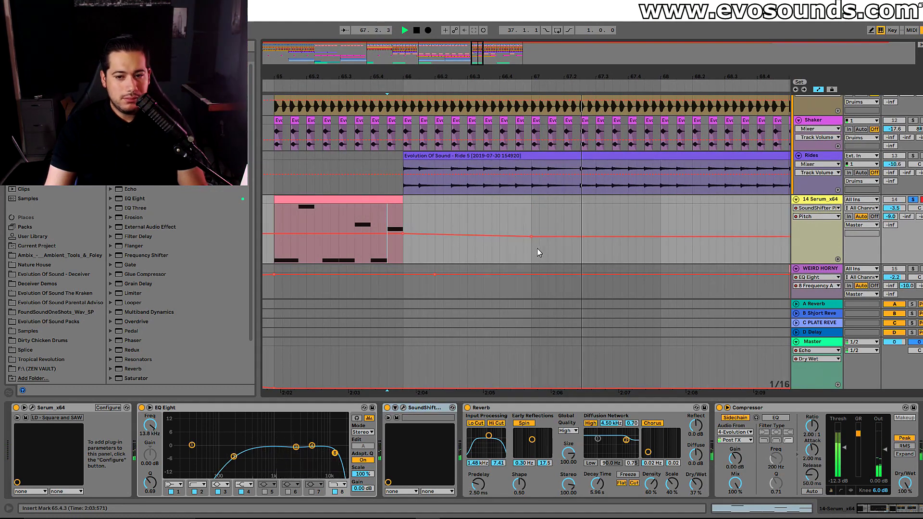
{"action": "key", "text": "space"}
{"action": "left_click", "coordinate": [403, 407]}
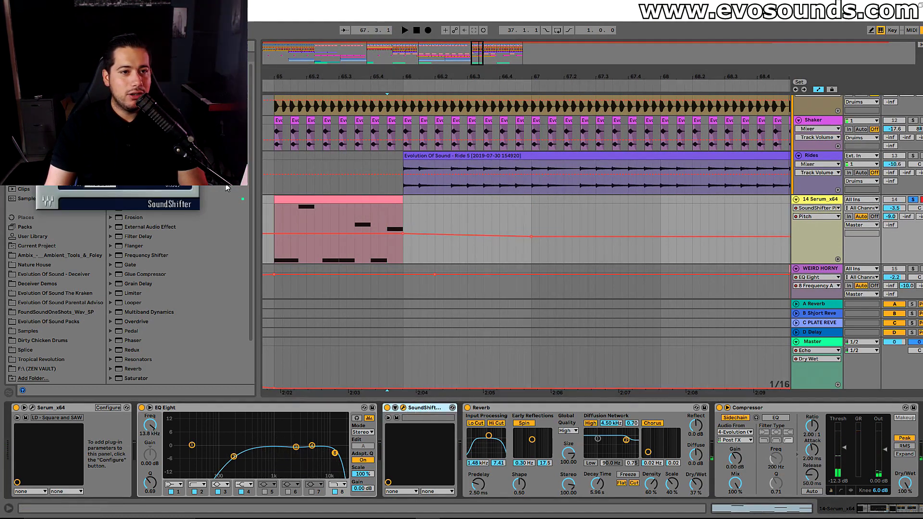
{"action": "left_click", "coordinate": [192, 63]}
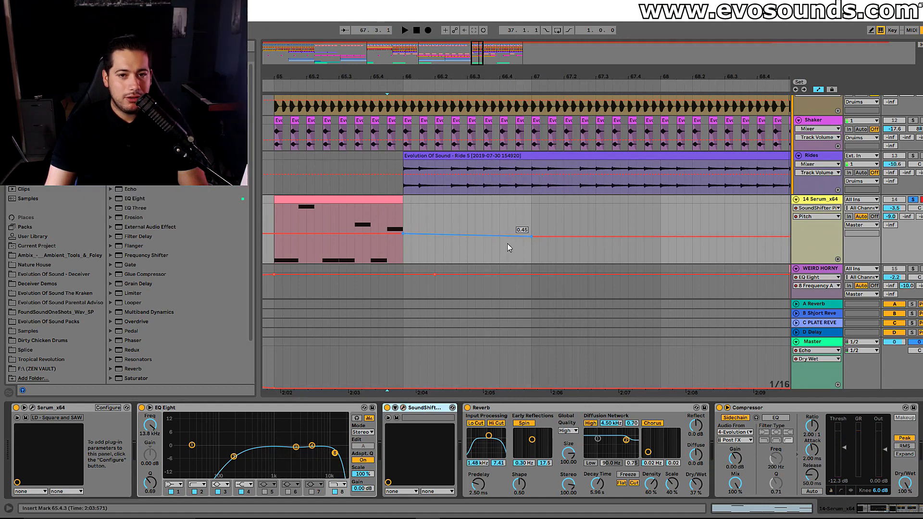
- Try a steeper SoundShifter pitch drop ending at 67.1.1, audition it from 65.1.1, and undo the change
{"action": "left_click_drag", "start_coordinate": [532, 237], "coordinate": [531, 250]}
{"action": "left_click", "coordinate": [273, 253]}
{"action": "key", "text": "space"}
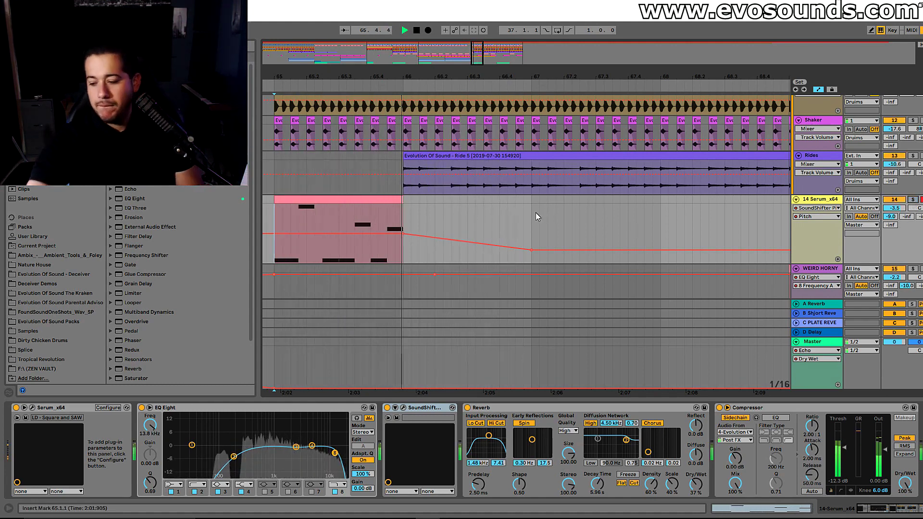
{"action": "mouse_move", "coordinate": [531, 252]}
{"action": "key", "text": "ctrl+z"}
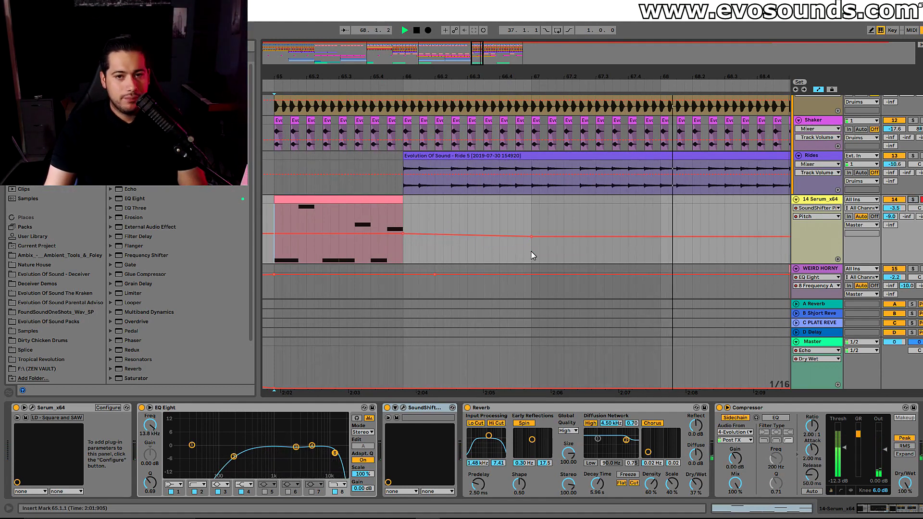
- Review the second drop around the Serum fill, and select 65.1.1 to 66.1.1 on the Club Atmosphere track
{"action": "left_click_drag", "start_coordinate": [439, 78], "coordinate": [372, 52]}
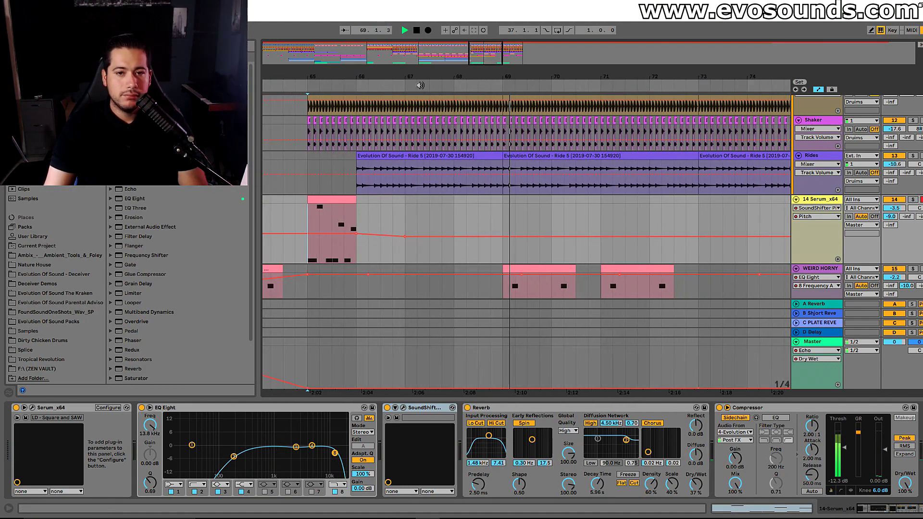
{"action": "scroll", "coordinate": [443, 93], "scroll_direction": "down", "scroll_amount": 2}
{"action": "scroll", "coordinate": [452, 115], "scroll_direction": "up", "scroll_amount": 2}
{"action": "scroll", "coordinate": [463, 143], "scroll_direction": "down", "scroll_amount": 2}
{"action": "scroll", "coordinate": [461, 141], "scroll_direction": "up", "scroll_amount": 3}
{"action": "key", "text": "space"}
{"action": "scroll", "coordinate": [340, 229], "scroll_direction": "down", "scroll_amount": 6}
{"action": "left_click_drag", "start_coordinate": [308, 192], "coordinate": [355, 160]}
{"action": "scroll", "coordinate": [365, 179], "scroll_direction": "up", "scroll_amount": 5}
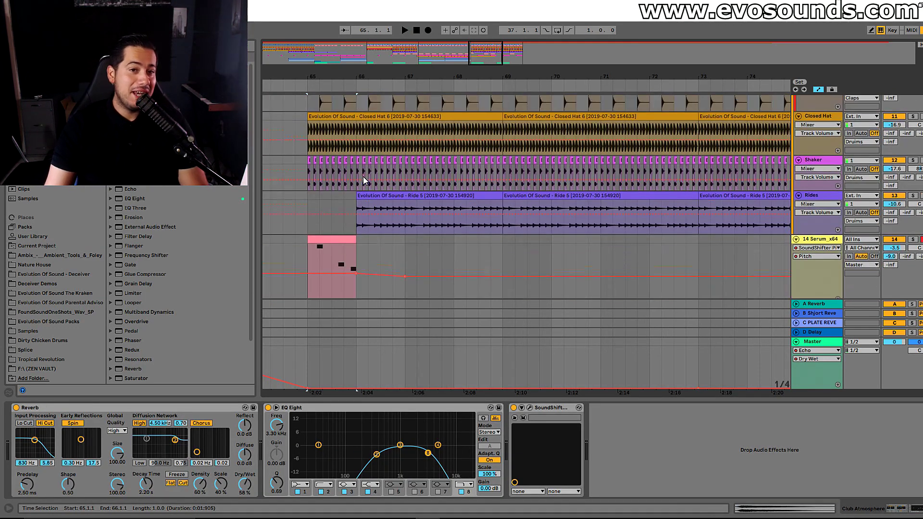
- Open the Serum synth for the clip at 65.1.1, and inspect both oscillators' unison and random phase controls
{"action": "left_click_drag", "start_coordinate": [415, 79], "coordinate": [493, 65]}
{"action": "scroll", "coordinate": [481, 192], "scroll_direction": "down", "scroll_amount": 2}
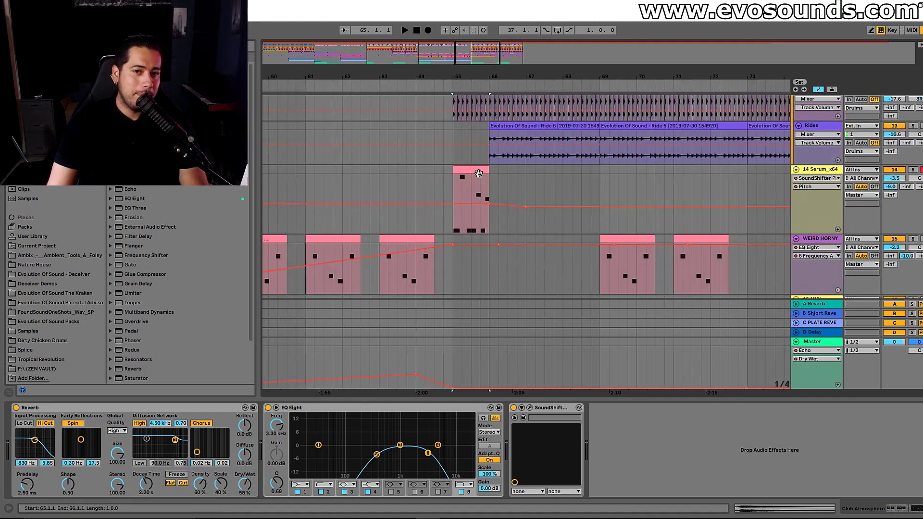
{"action": "left_click", "coordinate": [478, 173]}
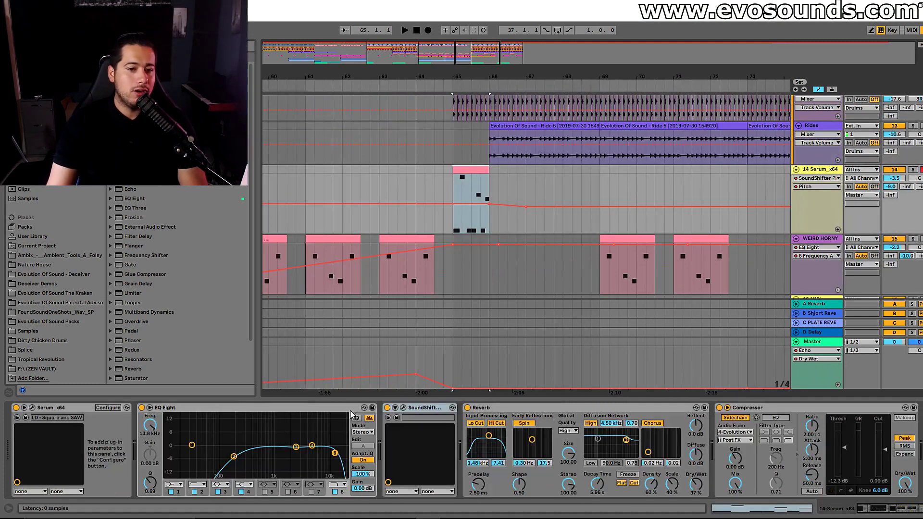
{"action": "left_click", "coordinate": [36, 408]}
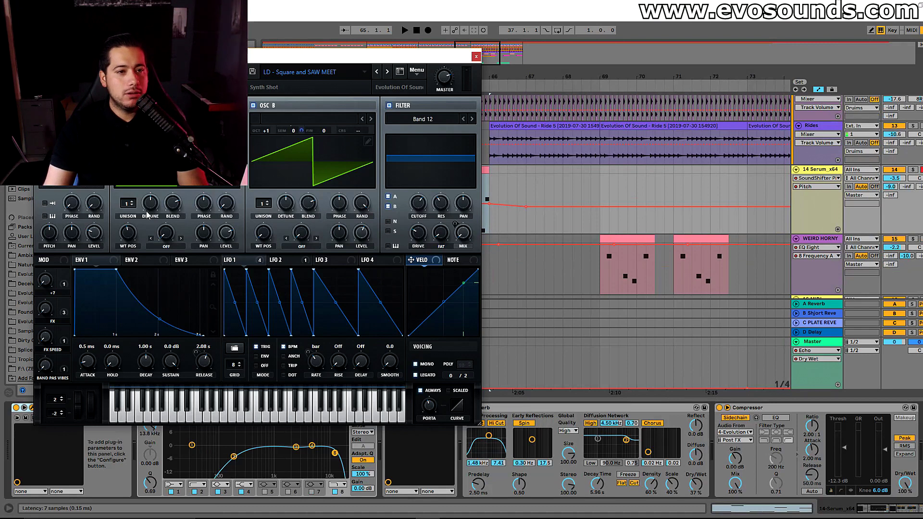
{"action": "left_click", "coordinate": [128, 204]}
{"action": "left_click", "coordinate": [264, 205]}
{"action": "left_click", "coordinate": [226, 205]}
{"action": "left_click_drag", "start_coordinate": [362, 204], "coordinate": [362, 250]}
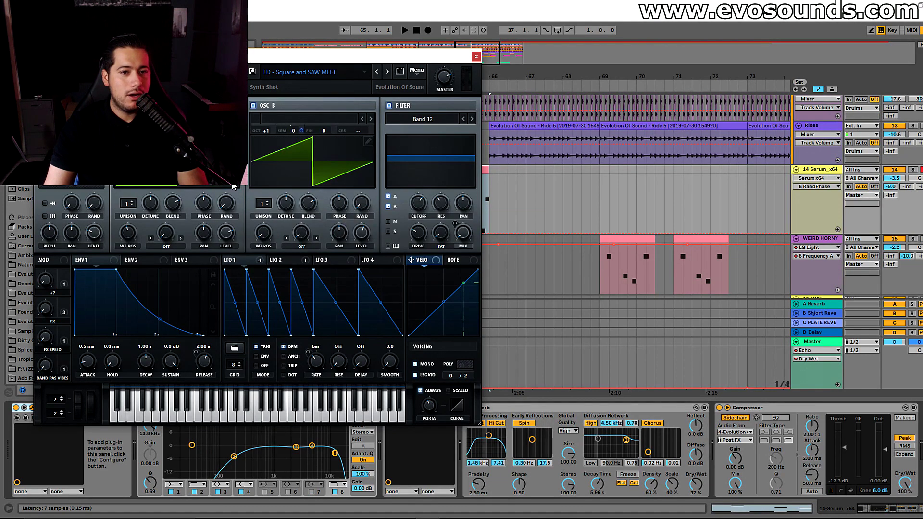
- Look through the Serum patch's other pages, and close the synth window
{"action": "left_click", "coordinate": [195, 79]}
{"action": "left_click", "coordinate": [164, 79]}
{"action": "left_click", "coordinate": [226, 79]}
{"action": "left_click", "coordinate": [196, 79]}
{"action": "left_click", "coordinate": [132, 79]}
{"action": "left_click", "coordinate": [164, 79]}
{"action": "left_click", "coordinate": [133, 80]}
{"action": "left_click", "coordinate": [476, 56]}
- Audition the second drop from 67.1.1, and select the vocal clip spanning 67.1.1 to 69.1.1
{"action": "left_click_drag", "start_coordinate": [458, 56], "coordinate": [462, 58]}
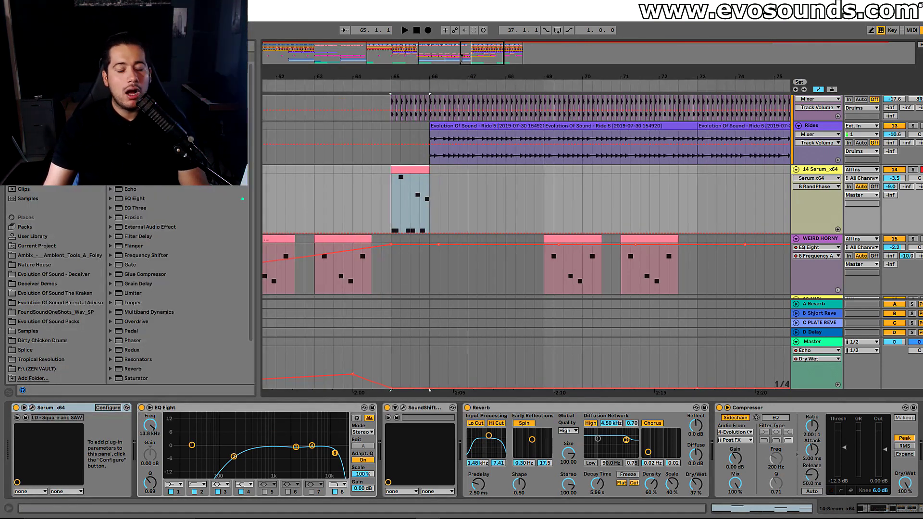
{"action": "left_click_drag", "start_coordinate": [473, 44], "coordinate": [478, 61]}
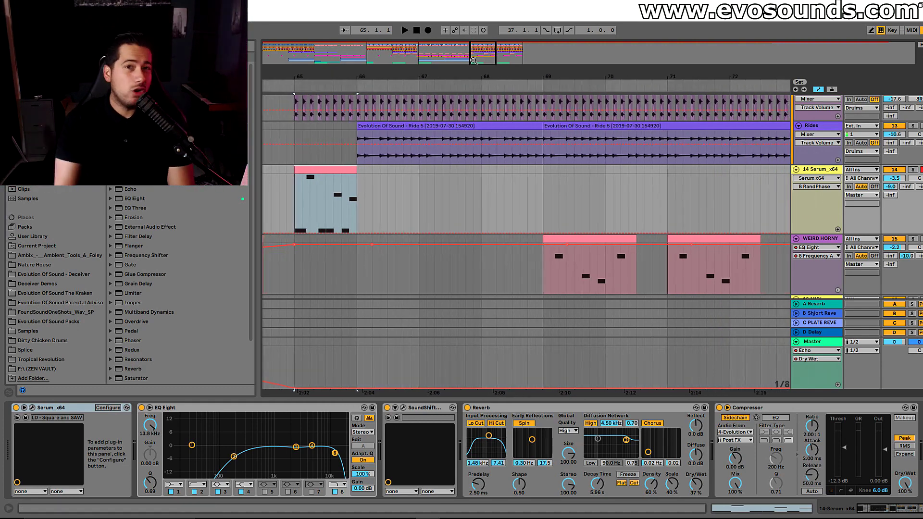
{"action": "left_click_drag", "start_coordinate": [473, 61], "coordinate": [474, 47]}
{"action": "scroll", "coordinate": [477, 183], "scroll_direction": "down", "scroll_amount": 5}
{"action": "scroll", "coordinate": [427, 212], "scroll_direction": "down", "scroll_amount": 2}
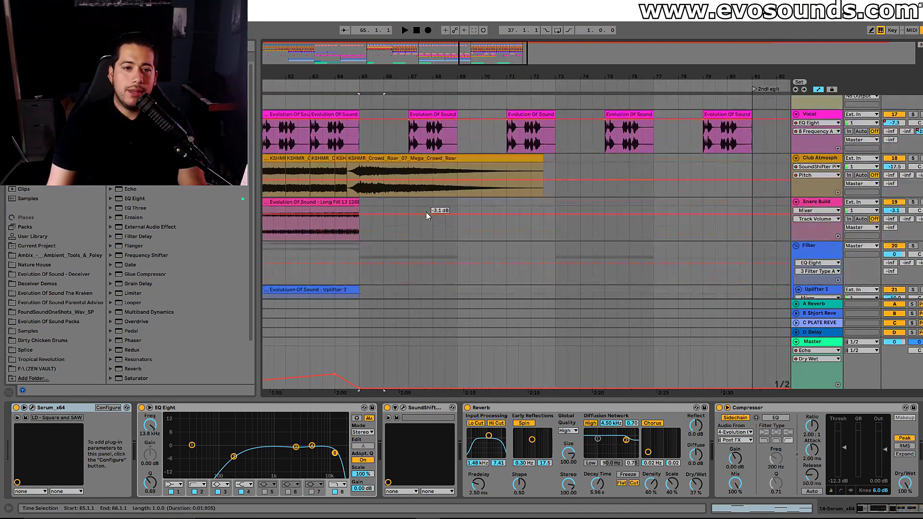
{"action": "scroll", "coordinate": [384, 198], "scroll_direction": "up", "scroll_amount": 6}
{"action": "left_click", "coordinate": [409, 183]}
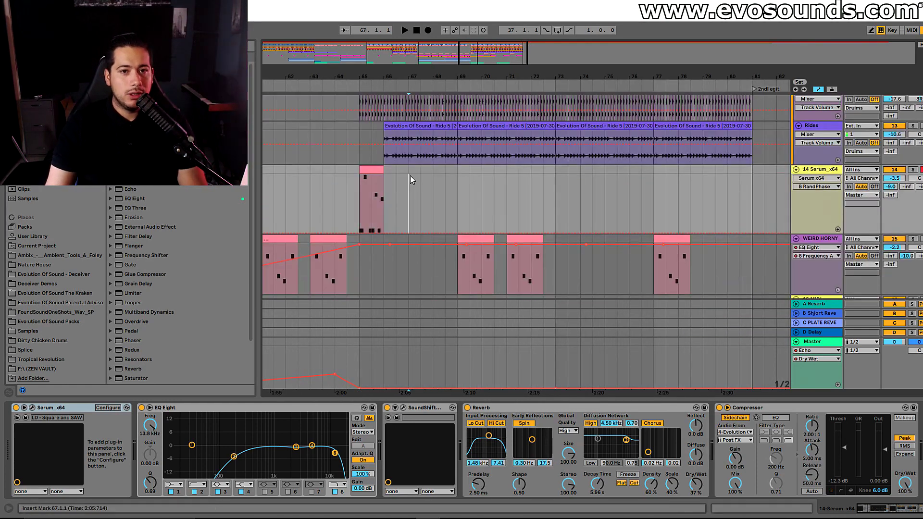
{"action": "key", "text": "space"}
{"action": "scroll", "coordinate": [464, 195], "scroll_direction": "down", "scroll_amount": 5}
{"action": "scroll", "coordinate": [438, 203], "scroll_direction": "up", "scroll_amount": 5}
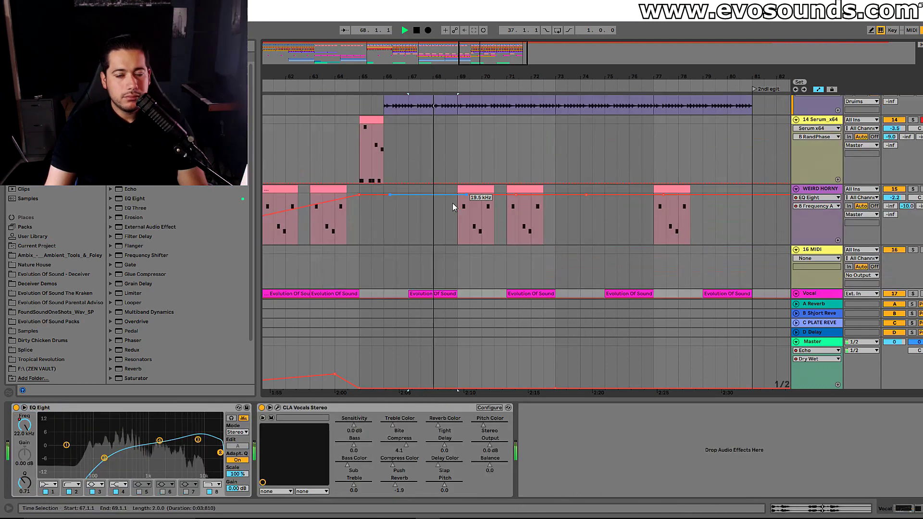
- Audition the WEIRD HORNY clip from 69.1.1, and select 68.4.1 to 69.2.1 on its track
{"action": "left_click", "coordinate": [457, 212]}
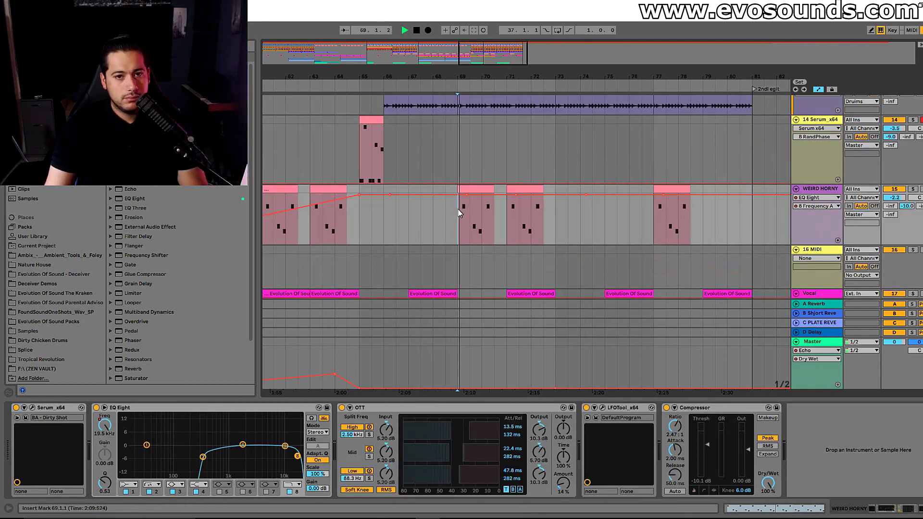
{"action": "key", "text": "space"}
{"action": "left_click", "coordinate": [481, 190]}
{"action": "left_click_drag", "start_coordinate": [480, 78], "coordinate": [465, 156]}
{"action": "left_click_drag", "start_coordinate": [556, 188], "coordinate": [546, 220]}
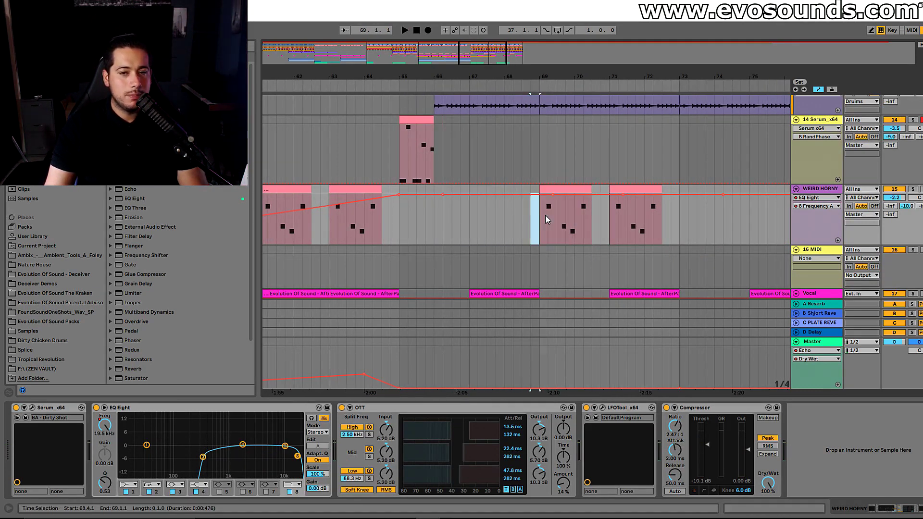
- Examine the uplifter, downlifter, crash and drum tracks from the first break through the second drop
{"action": "left_click_drag", "start_coordinate": [479, 56], "coordinate": [476, 18]}
{"action": "scroll", "coordinate": [553, 208], "scroll_direction": "down", "scroll_amount": 12}
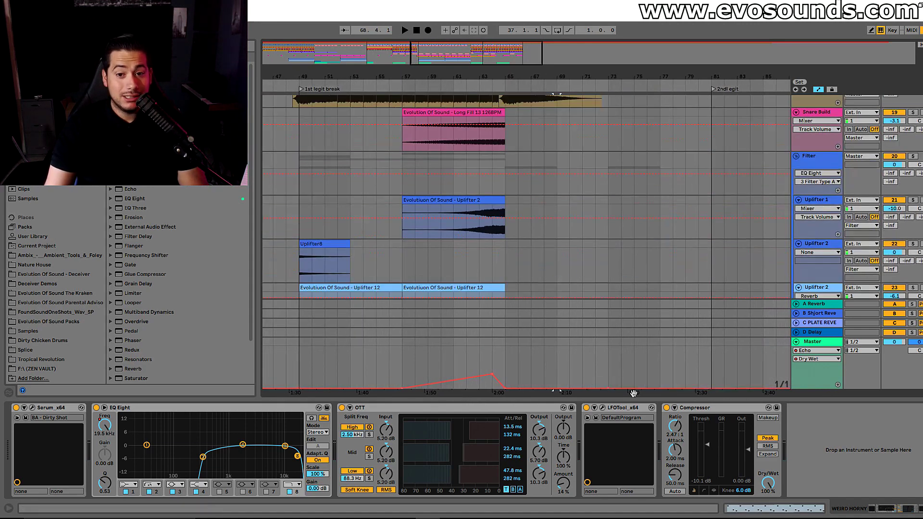
{"action": "left_click_drag", "start_coordinate": [634, 392], "coordinate": [653, 493]}
{"action": "scroll", "coordinate": [544, 354], "scroll_direction": "down", "scroll_amount": 5}
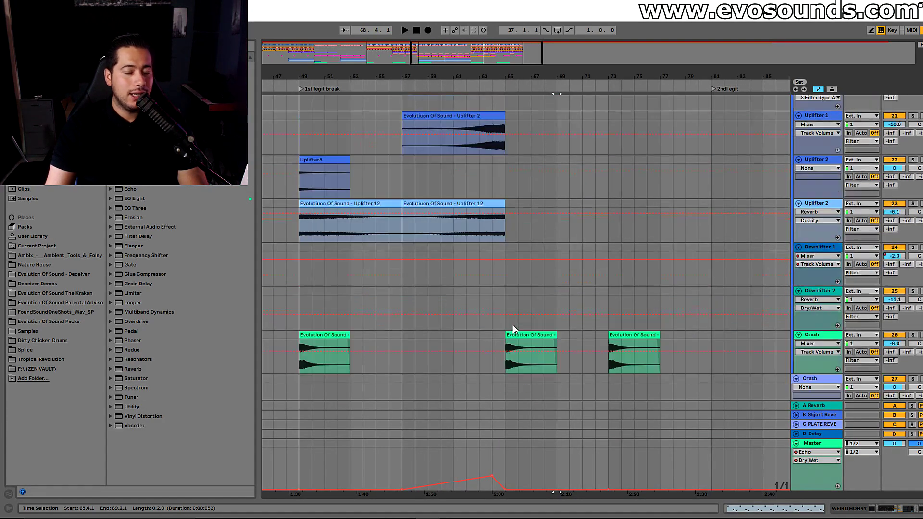
{"action": "scroll", "coordinate": [518, 343], "scroll_direction": "up", "scroll_amount": 7}
{"action": "scroll", "coordinate": [518, 343], "scroll_direction": "up", "scroll_amount": 15}
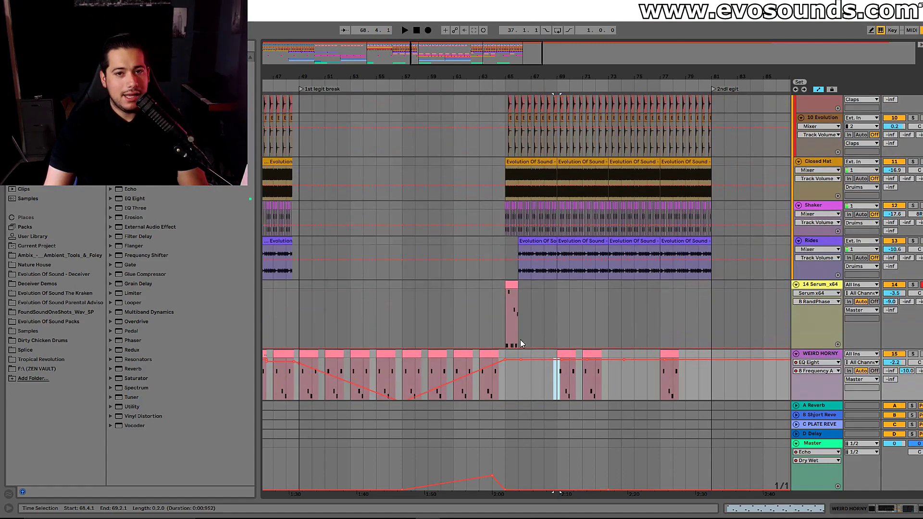
{"action": "scroll", "coordinate": [518, 340], "scroll_direction": "up", "scroll_amount": 4}
{"action": "scroll", "coordinate": [518, 113], "scroll_direction": "up", "scroll_amount": 4}
{"action": "left_click_drag", "start_coordinate": [619, 77], "coordinate": [628, 52]}
{"action": "scroll", "coordinate": [657, 195], "scroll_direction": "down", "scroll_amount": 13}
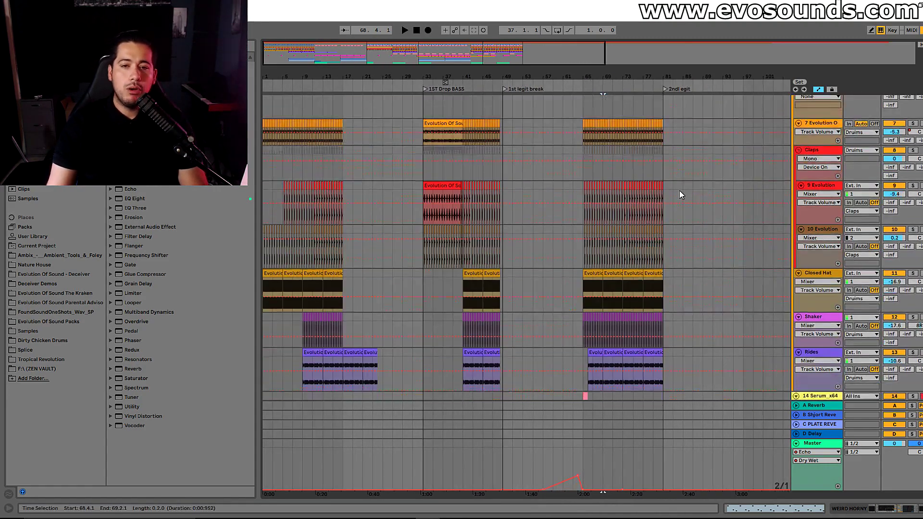
{"action": "scroll", "coordinate": [627, 179], "scroll_direction": "down", "scroll_amount": 12}
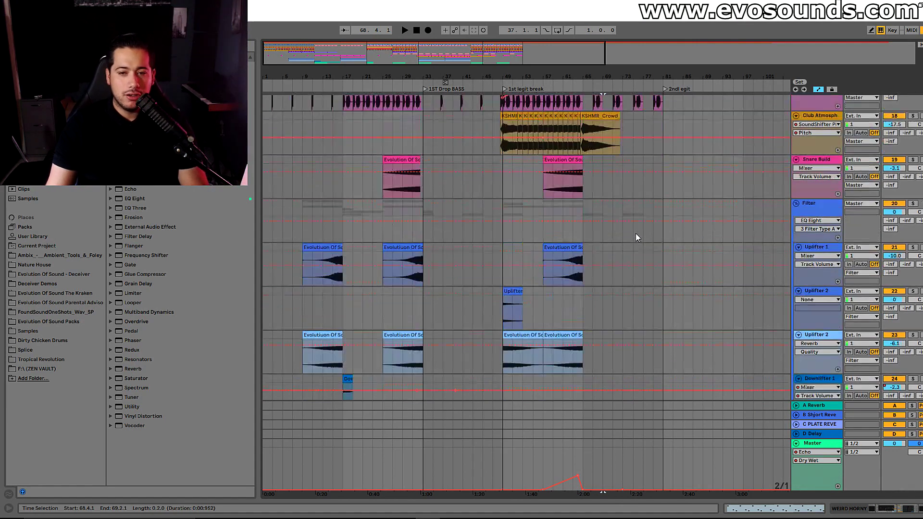
- Show the Master track's effects chain, and view the Endless Smile plug-in before closing its window
{"action": "left_click", "coordinate": [807, 440]}
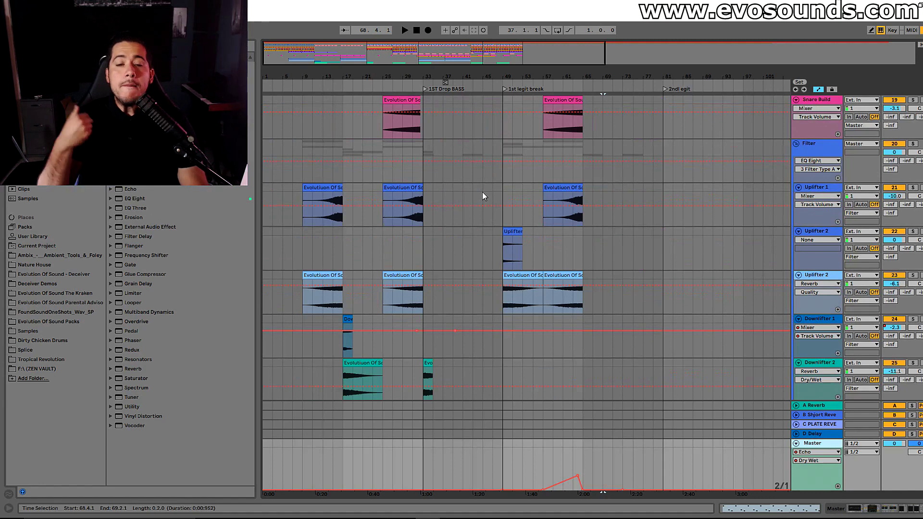
{"action": "double_click", "coordinate": [835, 445]}
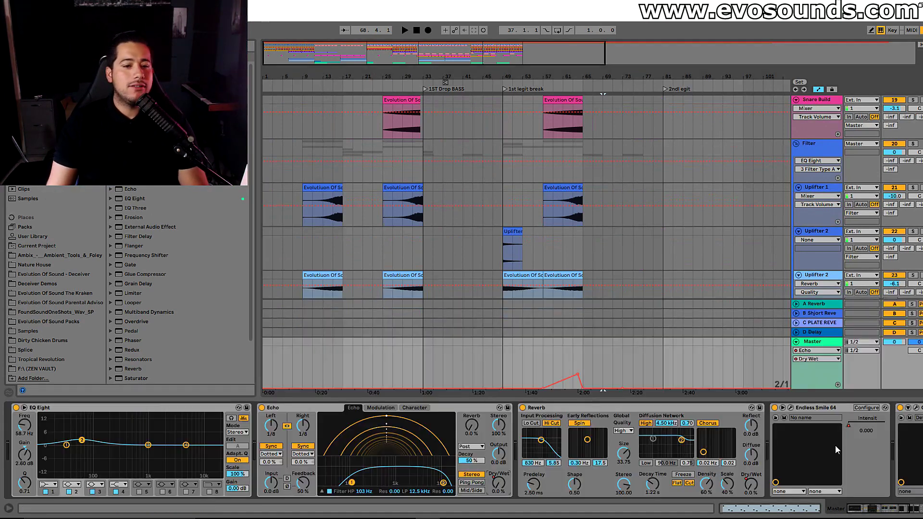
{"action": "left_click", "coordinate": [783, 407]}
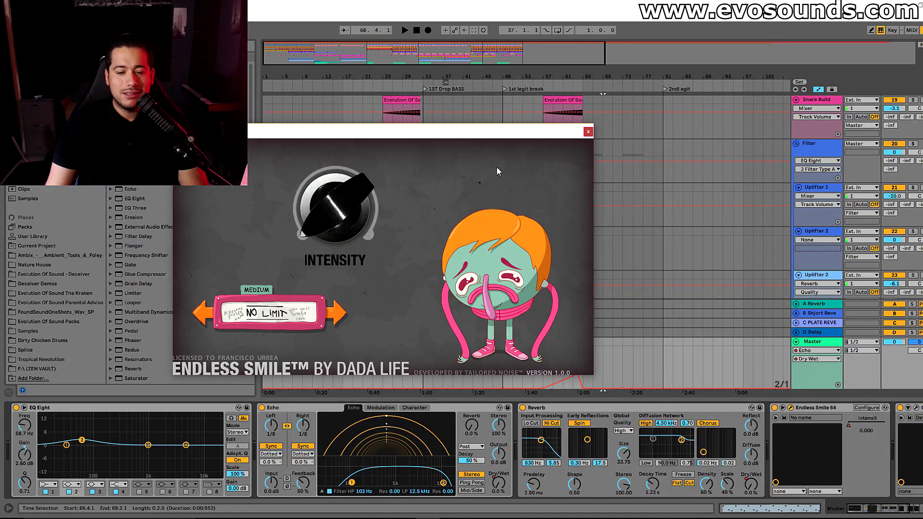
{"action": "left_click", "coordinate": [591, 131]}
- Select the 17.1.1 to 33.1.1 section before the first drop on the 10 Evolution track, and review the tracks above it
{"action": "scroll", "coordinate": [495, 226], "scroll_direction": "up", "scroll_amount": 2}
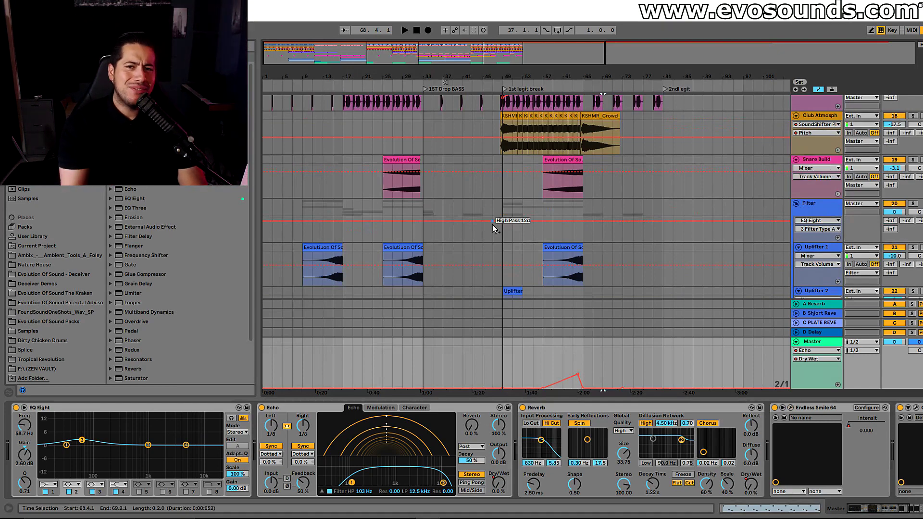
{"action": "scroll", "coordinate": [499, 257], "scroll_direction": "up", "scroll_amount": 4}
{"action": "scroll", "coordinate": [499, 258], "scroll_direction": "up", "scroll_amount": 6}
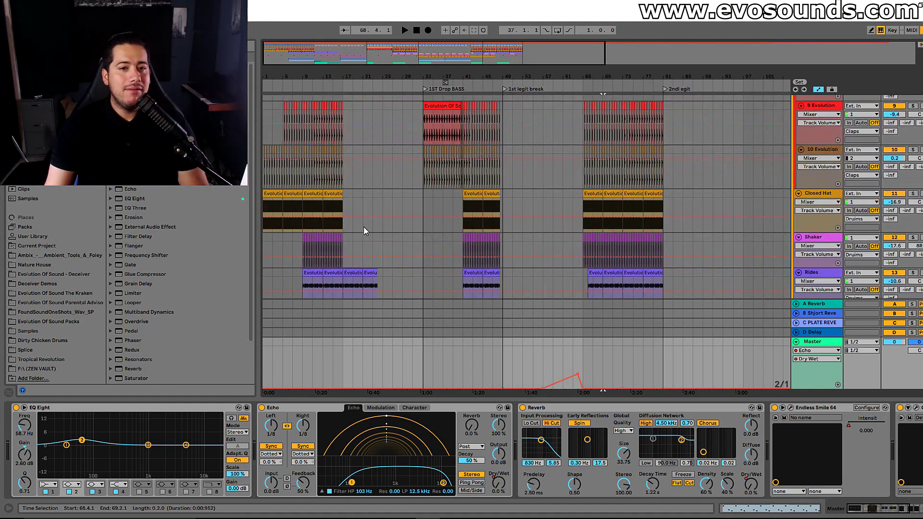
{"action": "left_click_drag", "start_coordinate": [343, 178], "coordinate": [414, 177]}
{"action": "scroll", "coordinate": [419, 176], "scroll_direction": "up", "scroll_amount": 10}
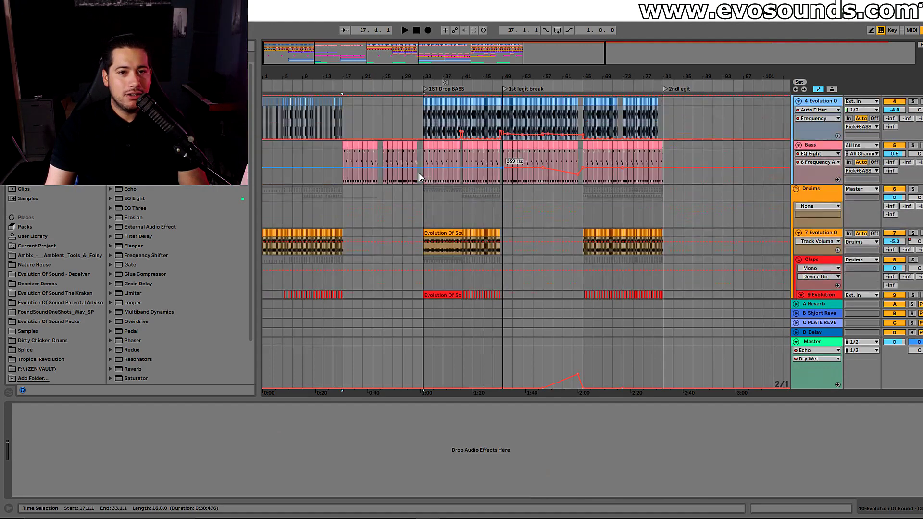
- Mark 33.1.1 to 37.3.1 in the first drop and 49.1.1 to 61.1.1 in the first break on the Kick+BASS track
{"action": "left_click_drag", "start_coordinate": [391, 74], "coordinate": [499, 208]}
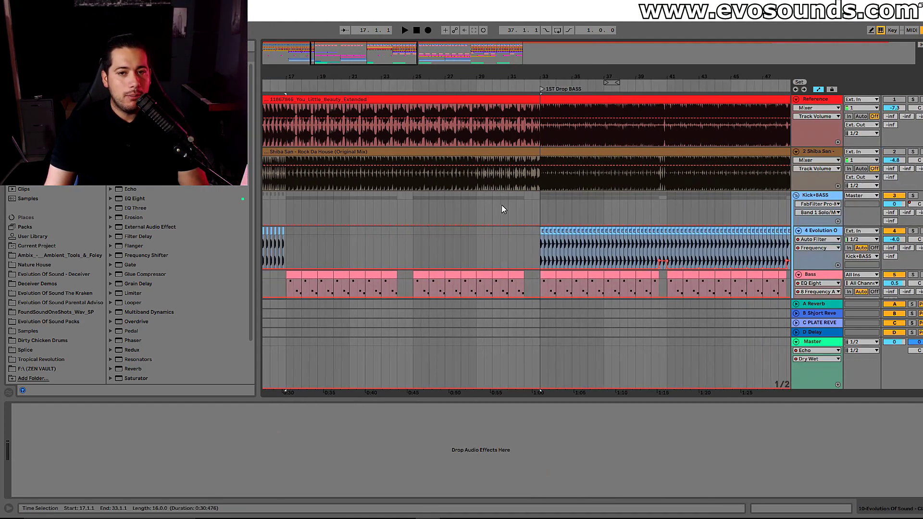
{"action": "left_click_drag", "start_coordinate": [562, 211], "coordinate": [611, 212]}
{"action": "left_click_drag", "start_coordinate": [596, 76], "coordinate": [456, 32]}
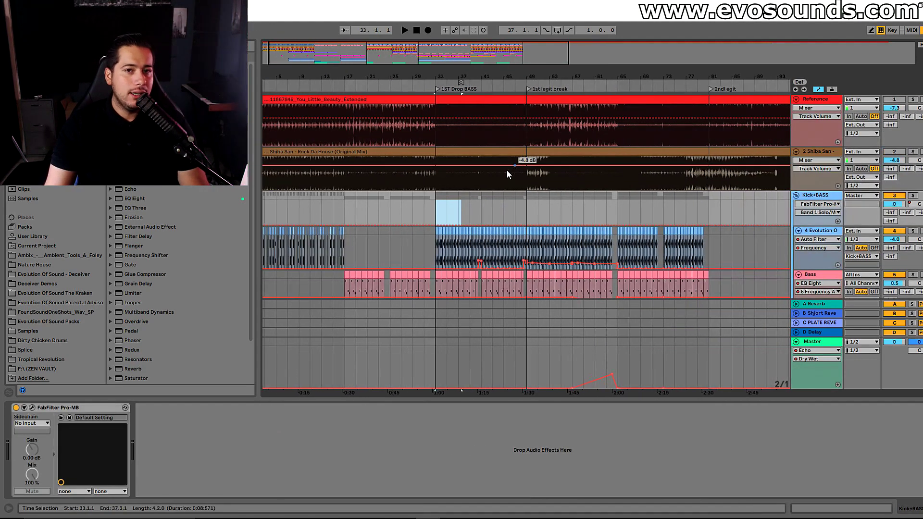
{"action": "left_click_drag", "start_coordinate": [395, 42], "coordinate": [395, 48]}
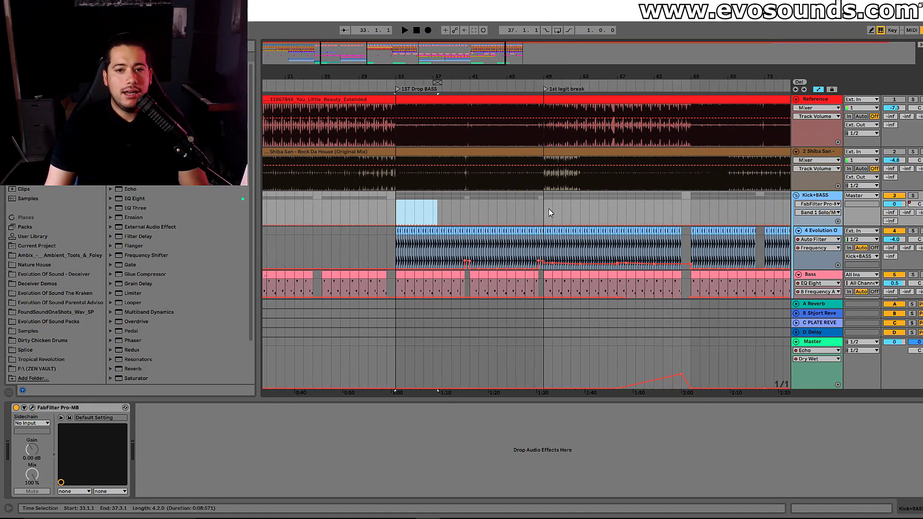
{"action": "left_click_drag", "start_coordinate": [549, 211], "coordinate": [608, 216]}
{"action": "left_click_drag", "start_coordinate": [699, 205], "coordinate": [654, 207]}
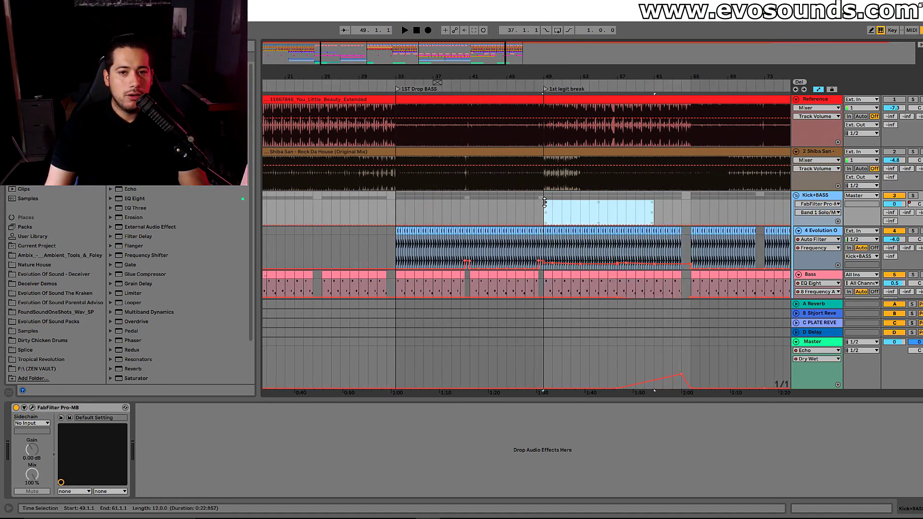
- Mark the second drop and the empty sections after it on the Kick+BASS track, finishing with 99.1.1 to 119.1.1
{"action": "left_click_drag", "start_coordinate": [426, 47], "coordinate": [502, 48]}
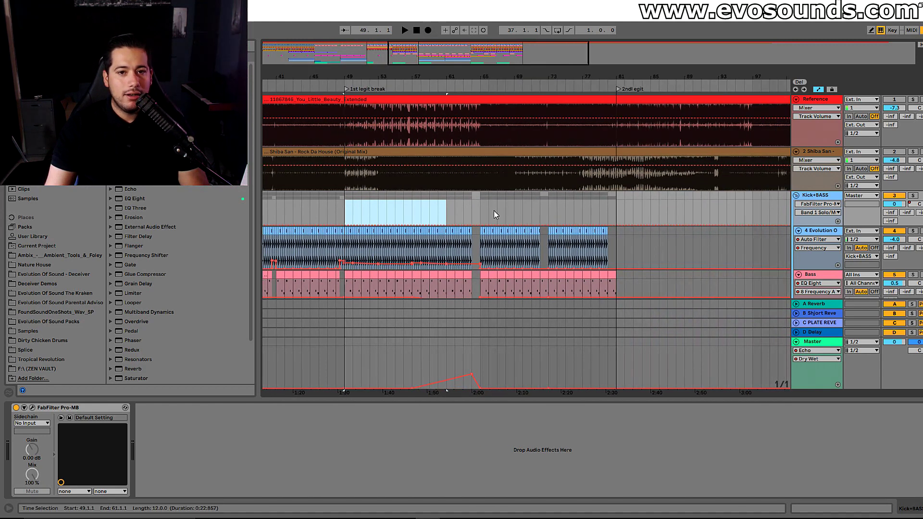
{"action": "left_click_drag", "start_coordinate": [481, 212], "coordinate": [575, 211]}
{"action": "left_click_drag", "start_coordinate": [560, 76], "coordinate": [381, 78]}
{"action": "left_click_drag", "start_coordinate": [441, 212], "coordinate": [576, 204]}
{"action": "left_click_drag", "start_coordinate": [575, 77], "coordinate": [313, 71]}
{"action": "left_click_drag", "start_coordinate": [325, 215], "coordinate": [456, 213]}
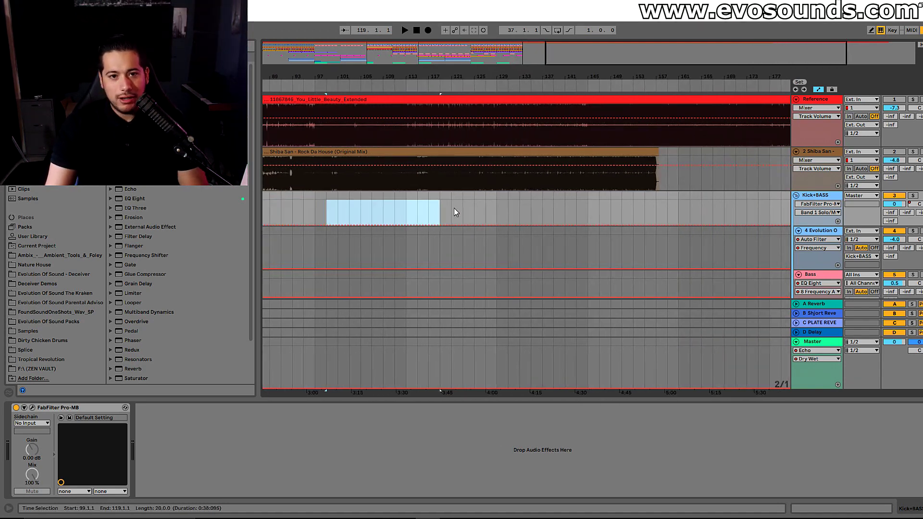
- Mark the empty section from 133.1.1 on the Kick+BASS track, and the closing 145.1.1 to 193.1.1 section on the Reference track
{"action": "left_click_drag", "start_coordinate": [523, 206], "coordinate": [701, 205]}
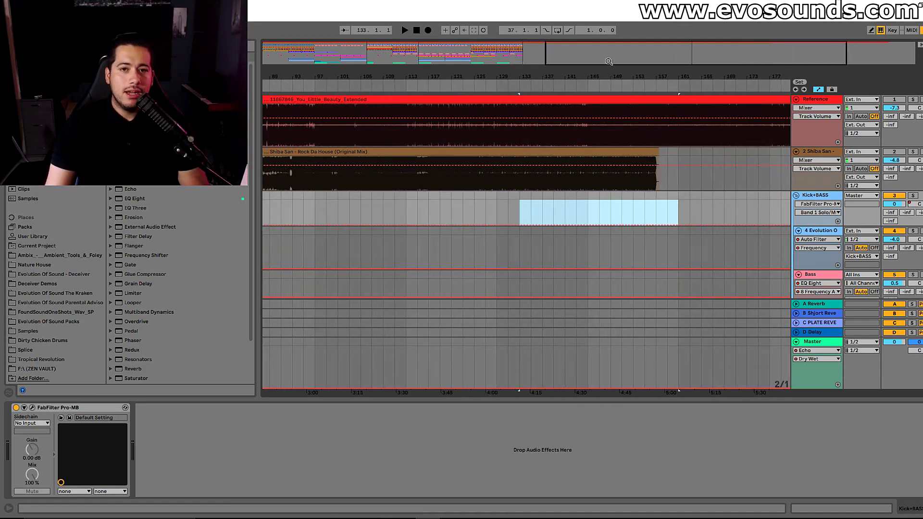
{"action": "left_click_drag", "start_coordinate": [609, 61], "coordinate": [359, 82]}
{"action": "left_click_drag", "start_coordinate": [640, 135], "coordinate": [768, 136]}
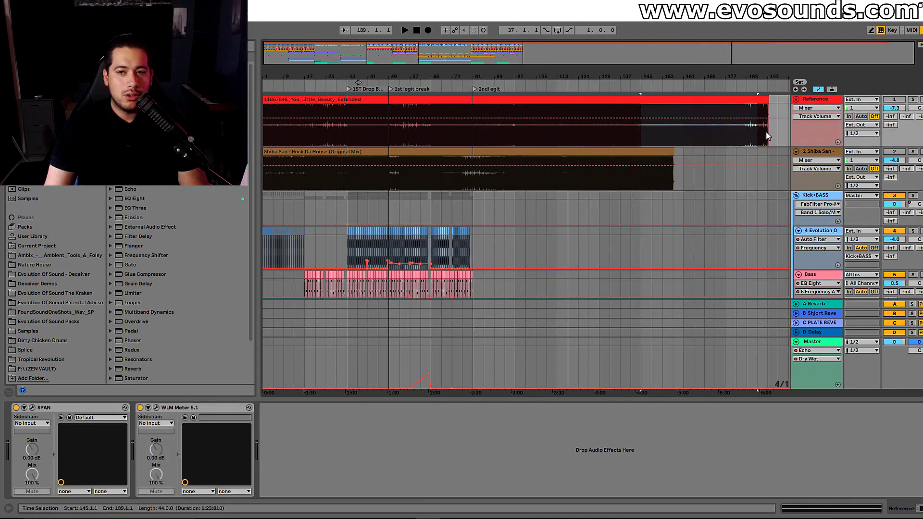
- Show the lower tracks from the intro to the first break, and collapse the device view to enlarge the arrangement
{"action": "left_click_drag", "start_coordinate": [385, 52], "coordinate": [319, 104]}
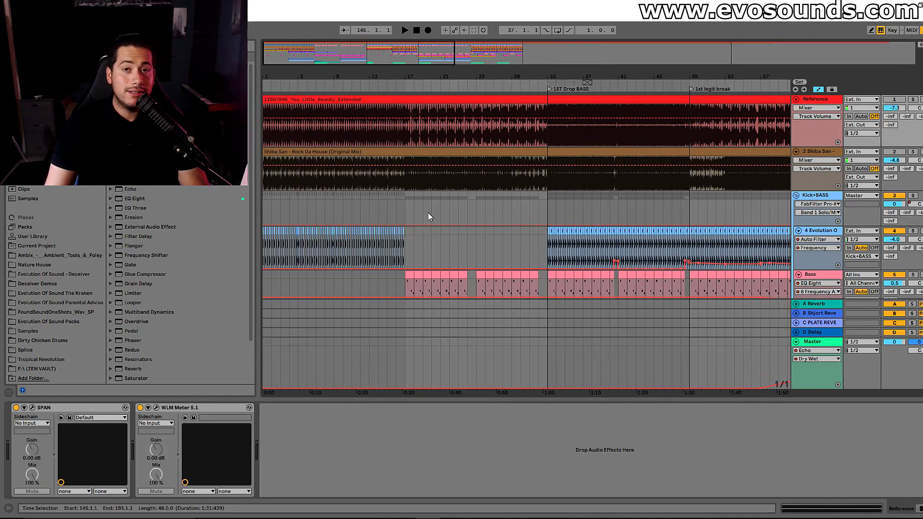
{"action": "scroll", "coordinate": [429, 214], "scroll_direction": "down", "scroll_amount": 8}
{"action": "scroll", "coordinate": [469, 236], "scroll_direction": "down", "scroll_amount": 8}
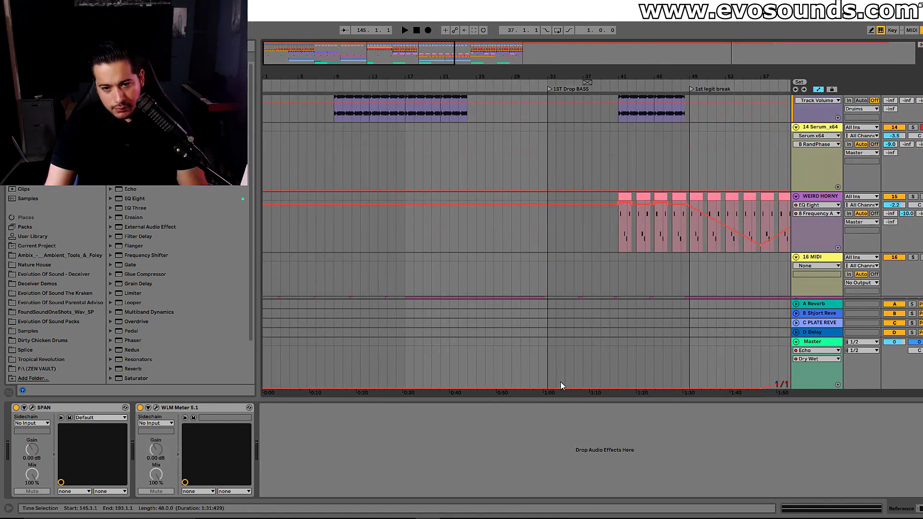
{"action": "left_click_drag", "start_coordinate": [576, 399], "coordinate": [572, 447]}
- Examine the drum, bass and reference tracks closely around bar 17, where the intro's kick section ends
{"action": "scroll", "coordinate": [426, 297], "scroll_direction": "up", "scroll_amount": 3}
{"action": "scroll", "coordinate": [425, 297], "scroll_direction": "up", "scroll_amount": 15}
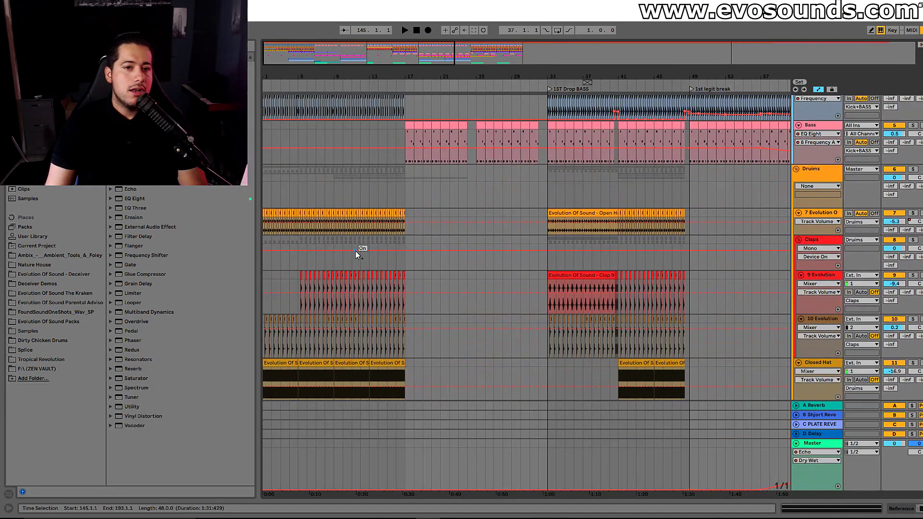
{"action": "left_click_drag", "start_coordinate": [327, 55], "coordinate": [348, 97]}
{"action": "left_click_drag", "start_coordinate": [318, 54], "coordinate": [318, 73]}
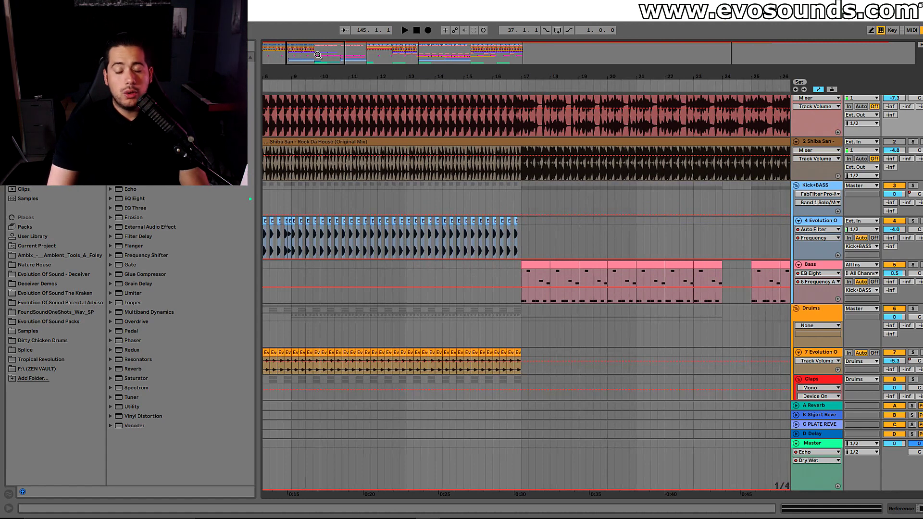